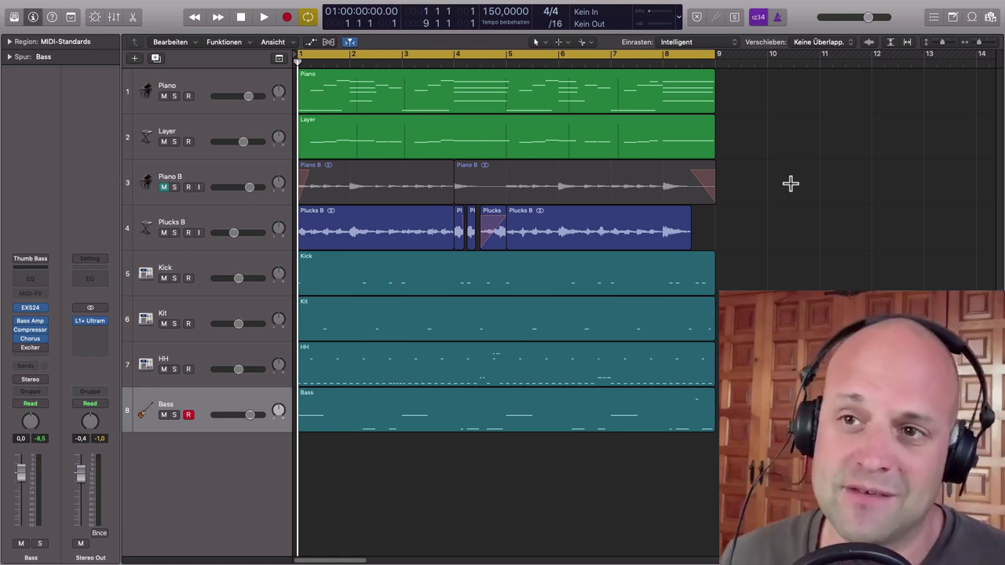
- Mute the Plucks B track and play back the arrangement
left_click(163, 232)
key("space")
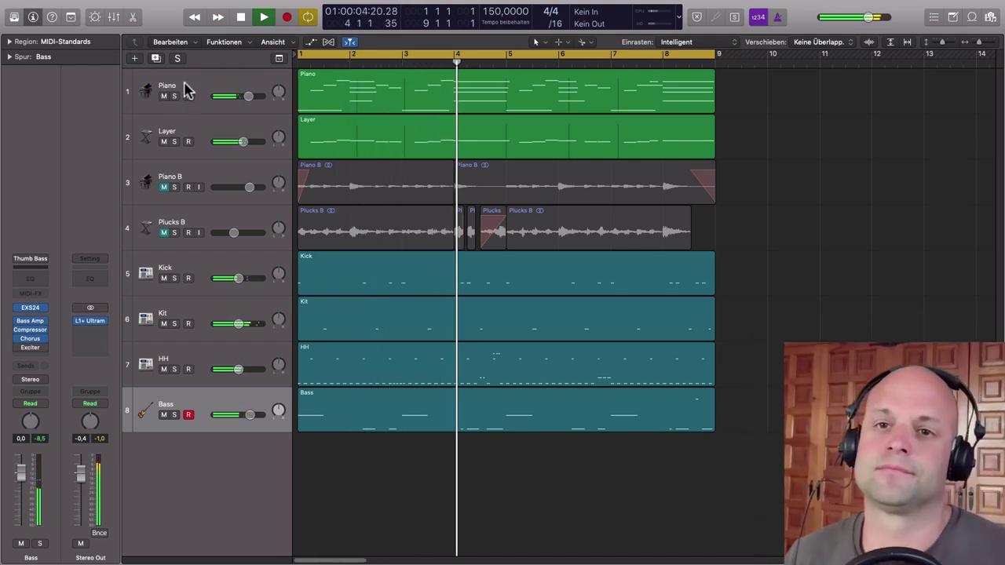
- Audition the Piano track in solo, add Layer to the solo, play both from the start, and turn off their solos
left_click(174, 96)
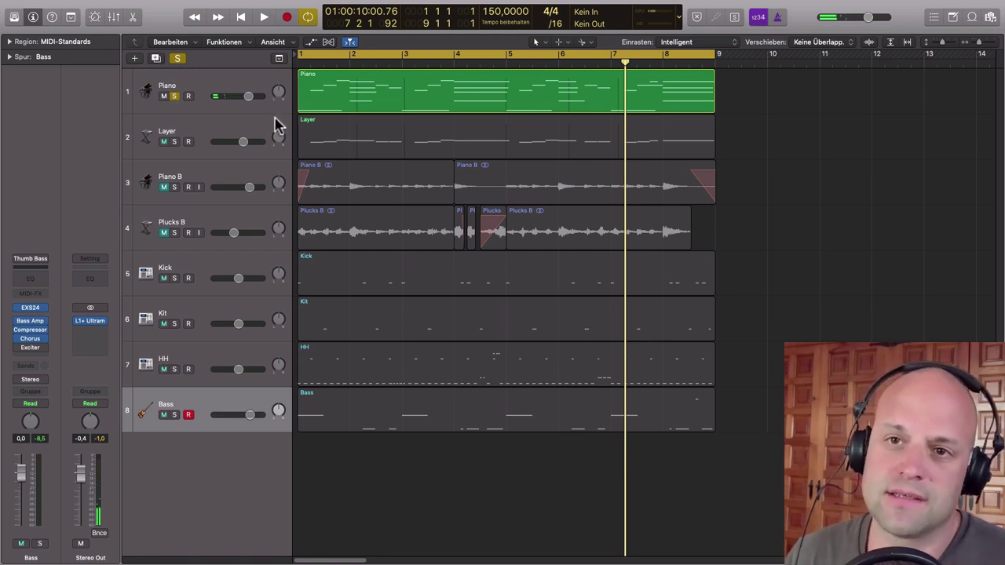
left_click(233, 84)
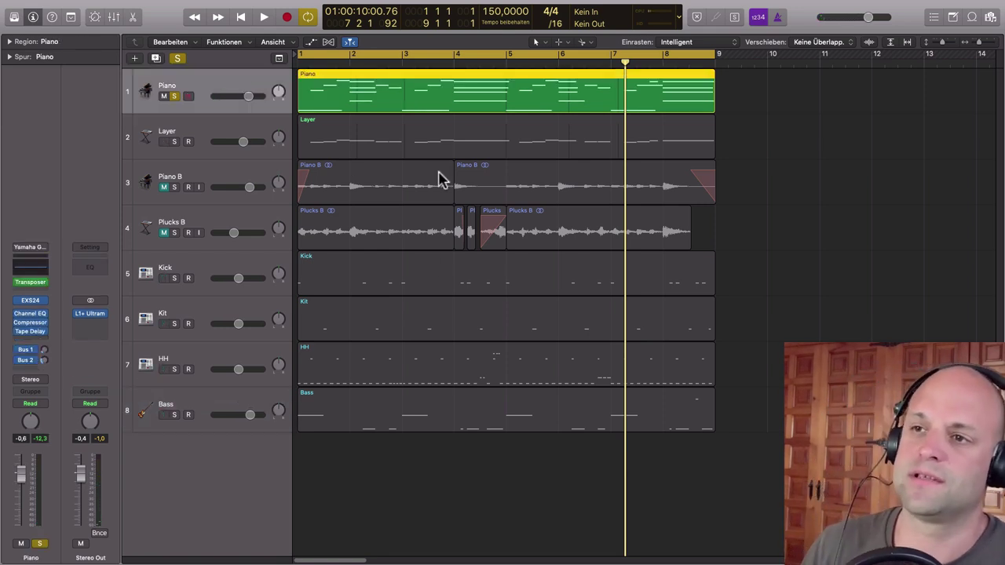
left_click(174, 142)
key("Return")
key("space")
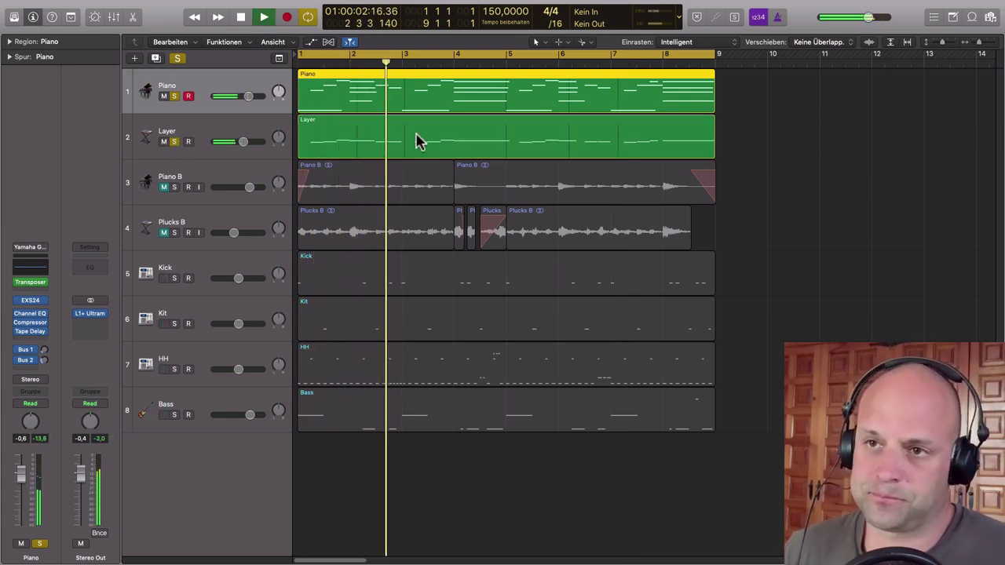
key("space")
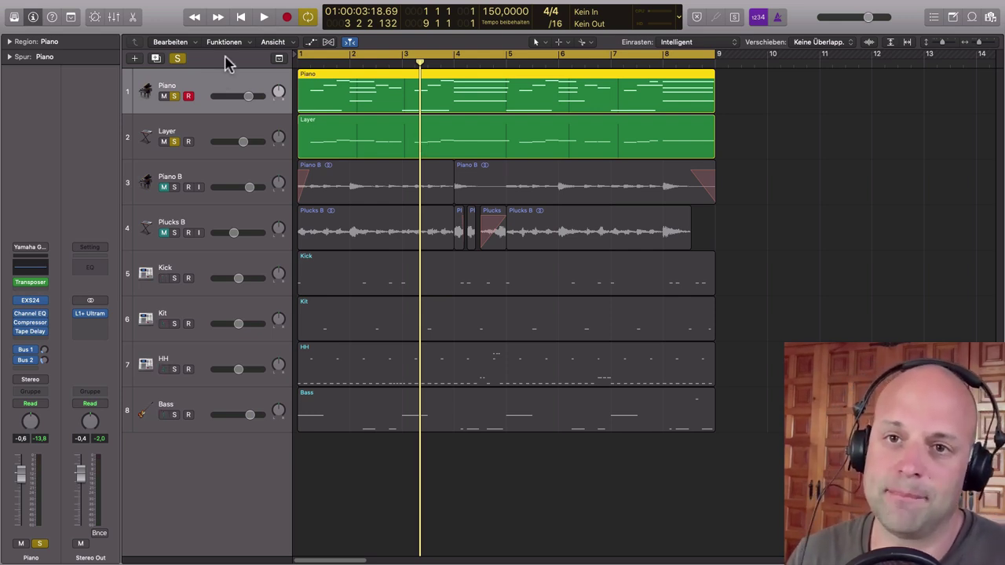
left_click(174, 96)
left_click(176, 143)
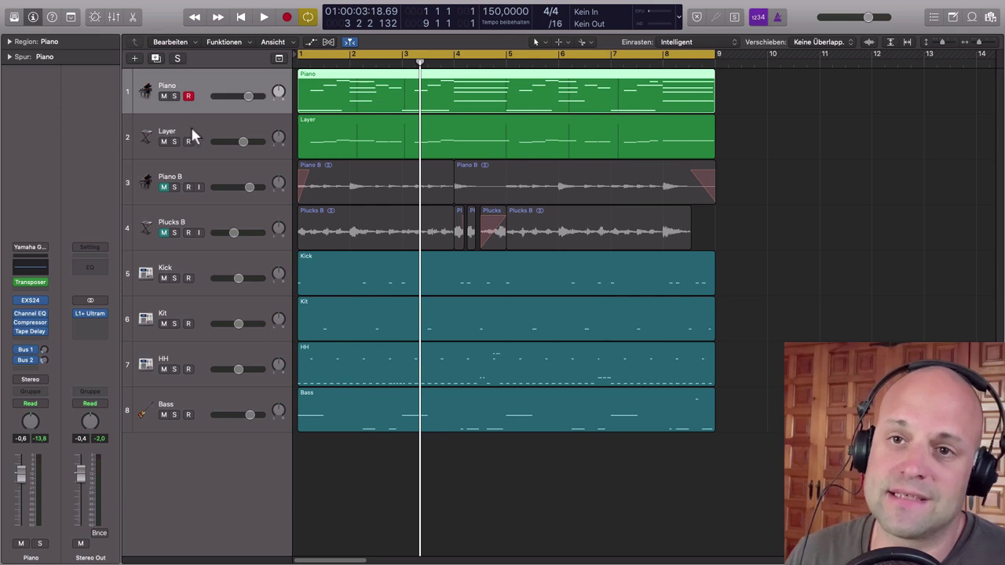
- Bounce the Piano region in place as Piano_bip on a new track, leaving the source in place and including the audio tail
left_click(191, 126)
left_click(225, 91)
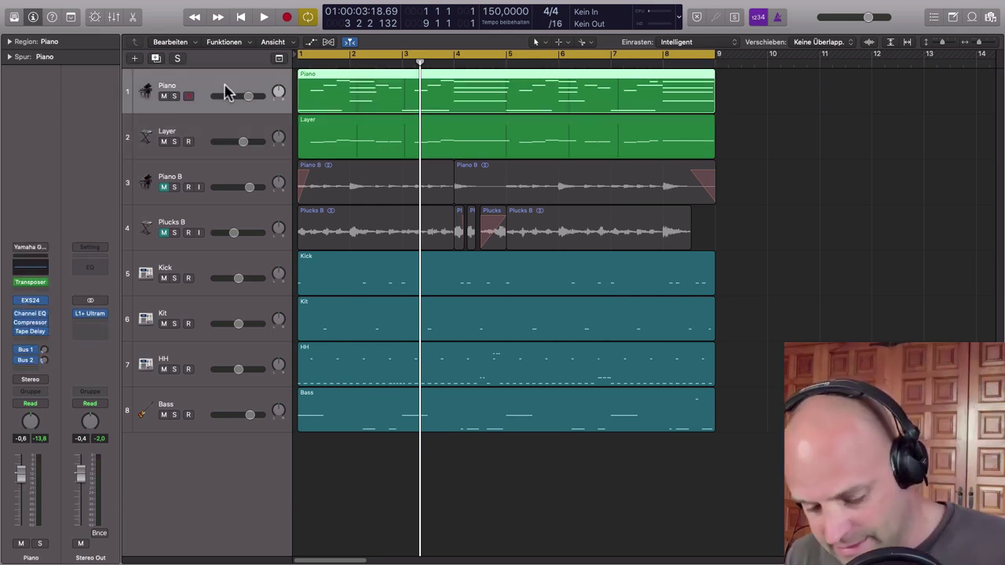
key("ctrl+b")
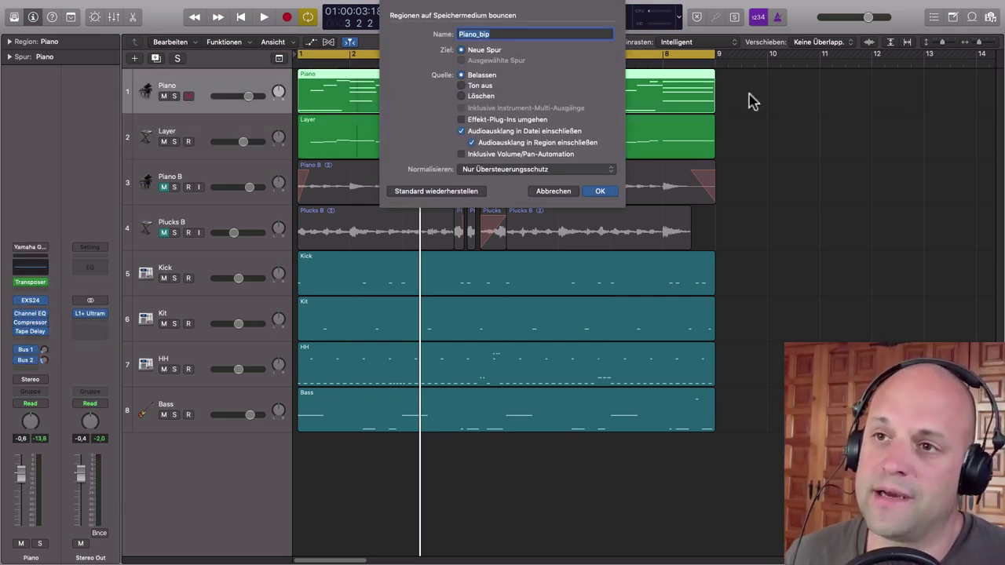
left_click(599, 191)
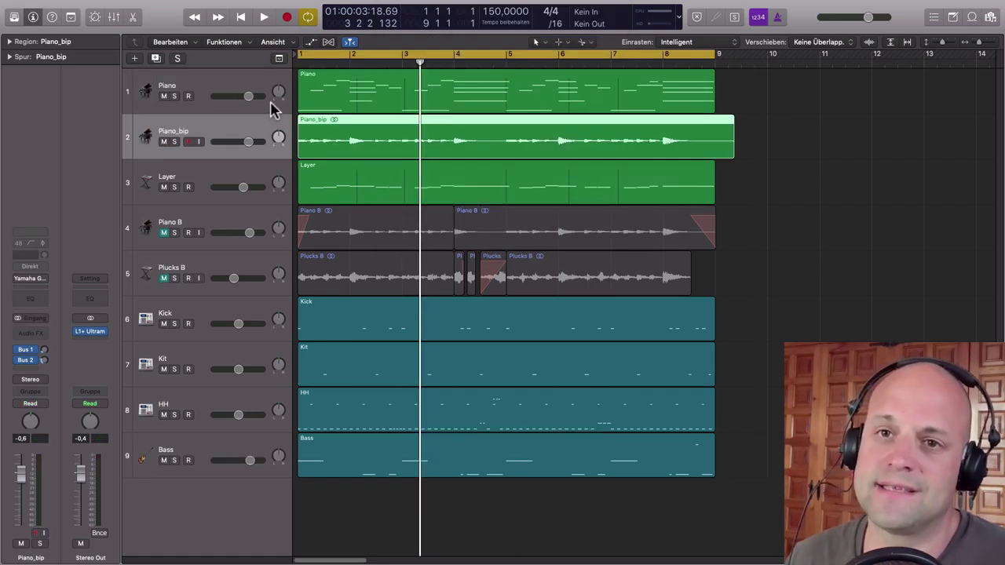
- Bounce the Layer region in place as Layer_bip on a new track with the same bounce settings
left_click(240, 174)
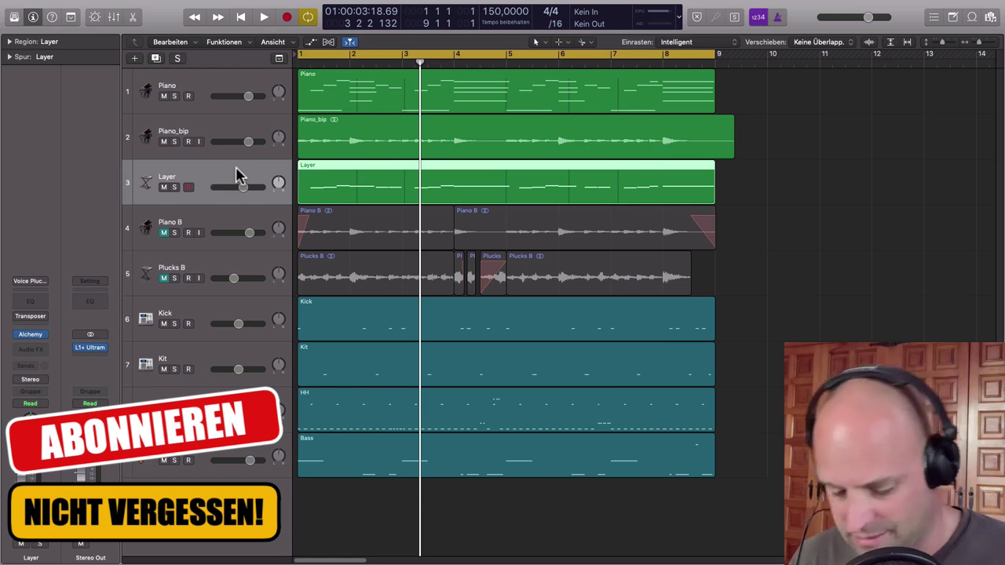
key("ctrl+b")
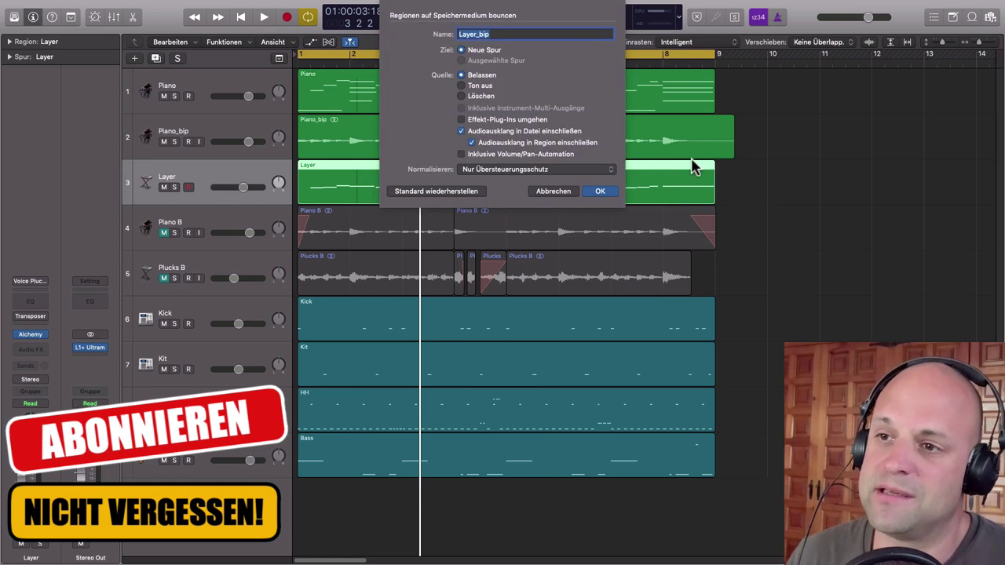
left_click(599, 192)
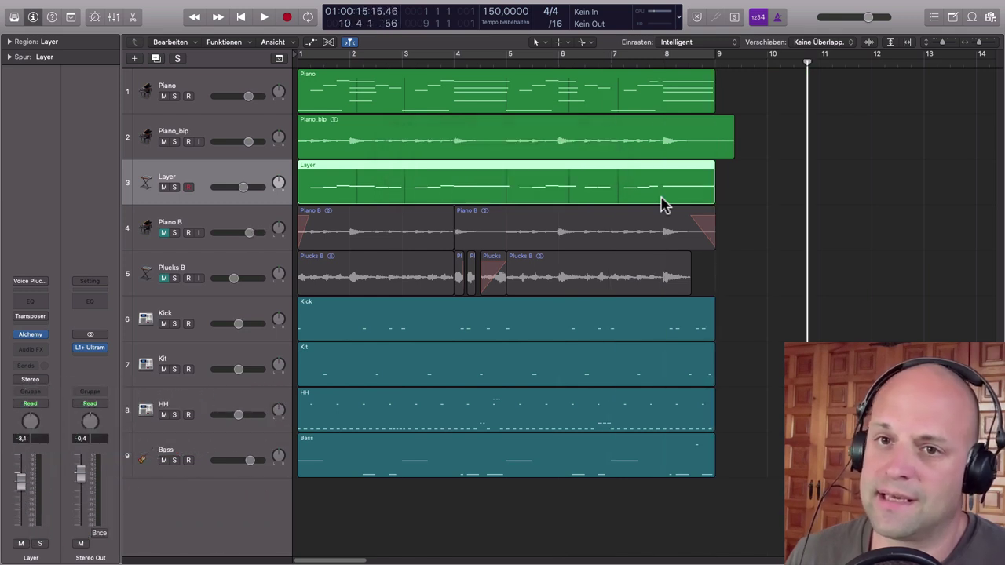
- Move the Layer track directly below Piano, mute both MIDI tracks, and play back the bounced versions
left_click(216, 179)
left_click_drag(215, 179, 196, 135)
left_click(163, 96)
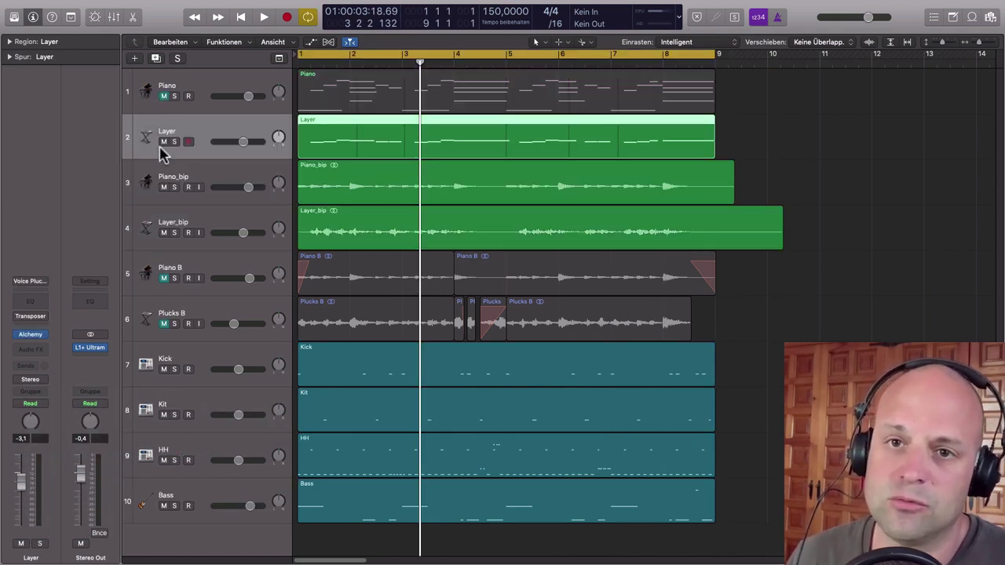
left_click(163, 141)
key("space")
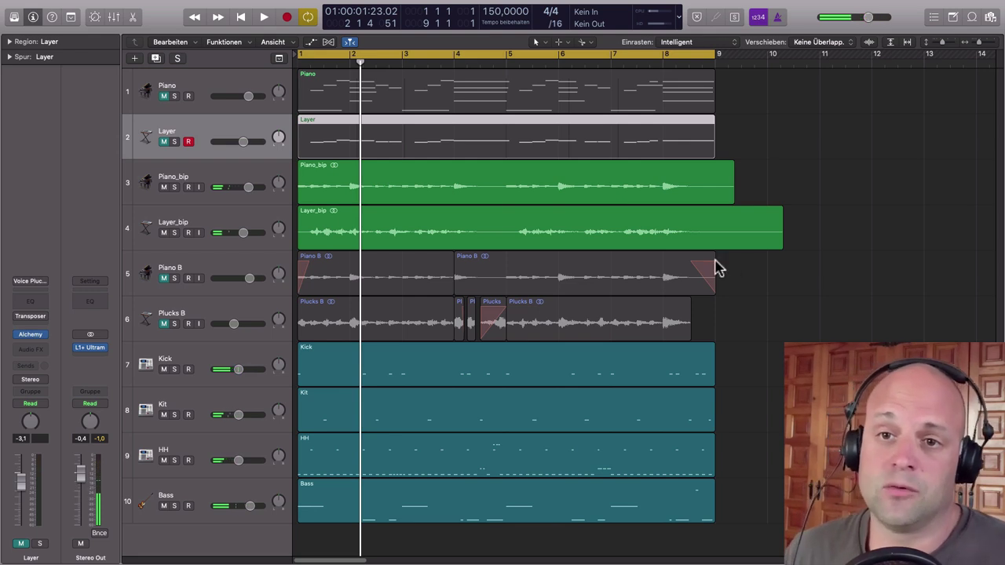
- Solo the Piano_bip track and add a Channel EQ to it
left_click(250, 216)
left_click(242, 174)
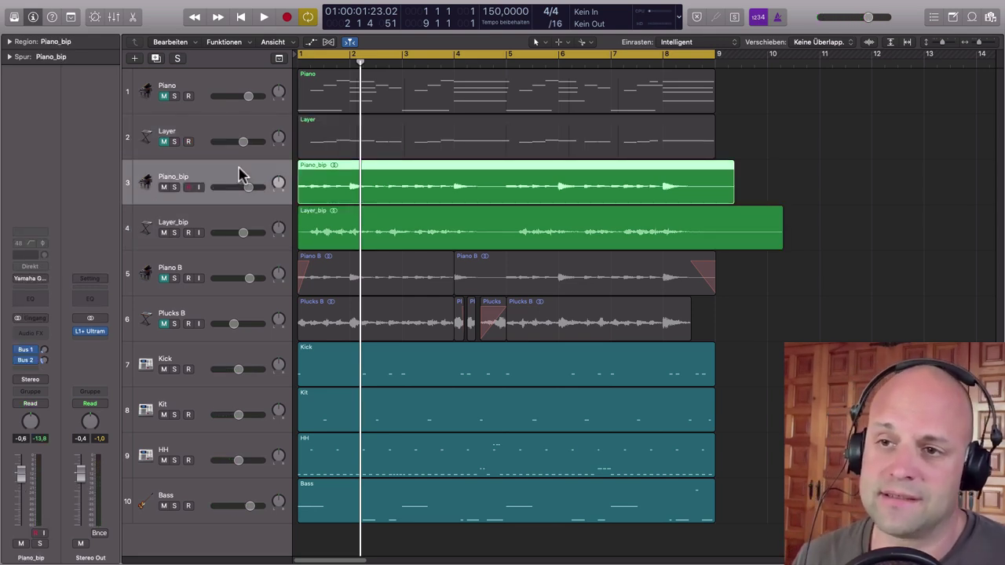
left_click(175, 187)
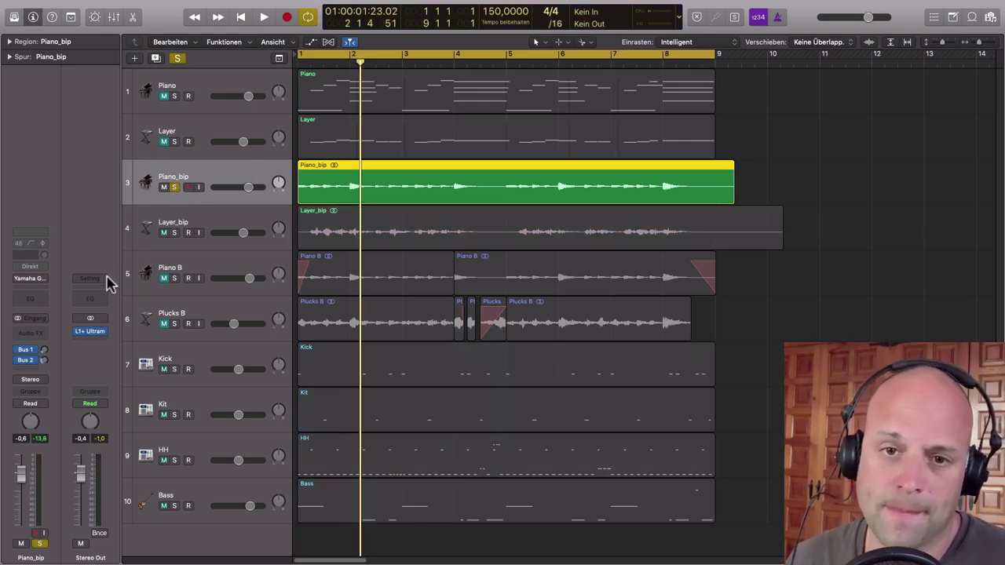
left_click(35, 301)
left_click(32, 303)
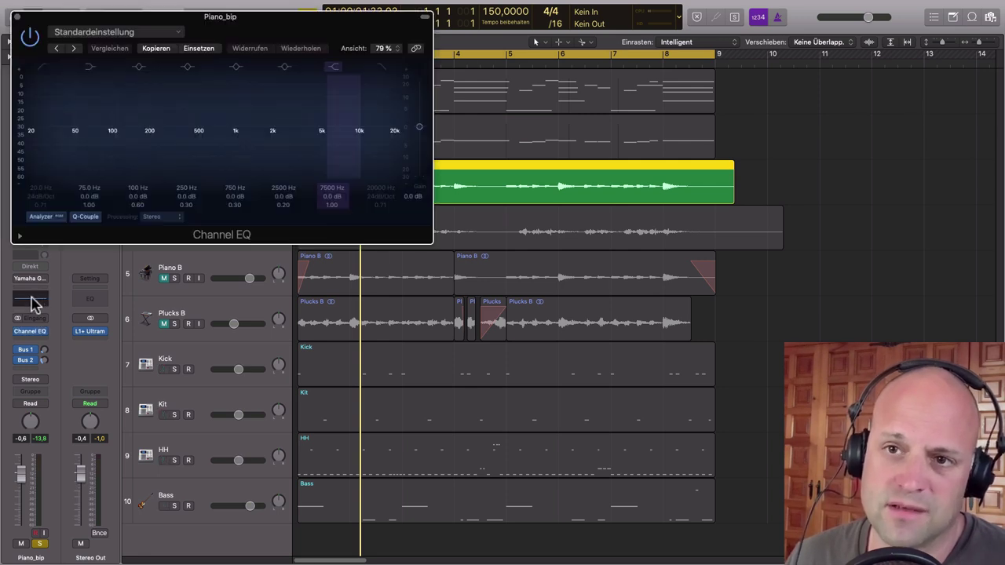
- Shape Piano_bip in the Channel EQ with a high-cut filter at about 4550 Hz and a low-cut filter at about 78 Hz
left_click_drag(394, 131, 315, 136)
left_click(42, 68)
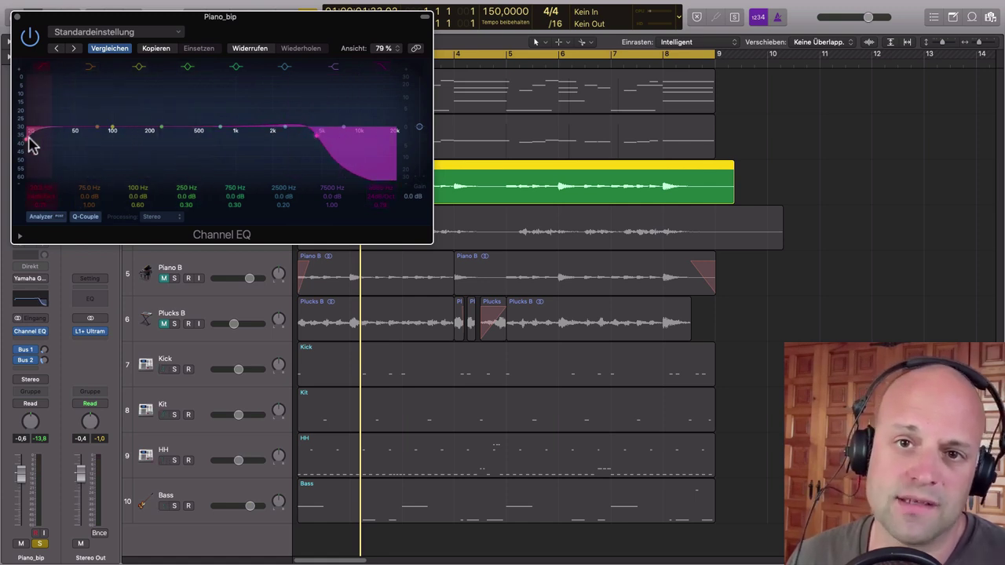
left_click_drag(31, 139, 99, 139)
- Compare the soloed piano with the EQ on and bypassed, adjusting the high cut to 2500 Hz and the low cut to 82 Hz
left_click_drag(308, 33, 564, 70)
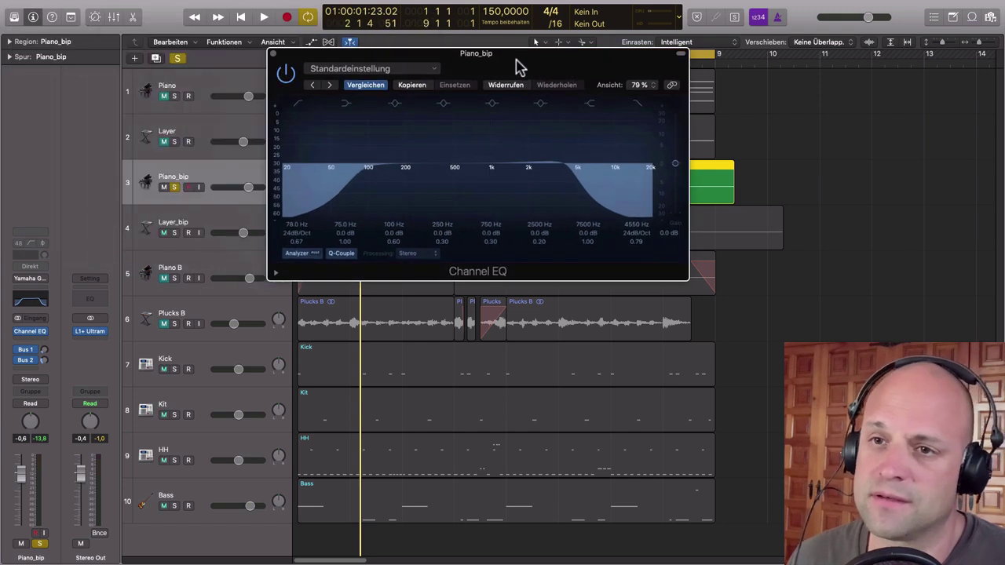
key("space")
left_click_drag(458, 61, 534, 66)
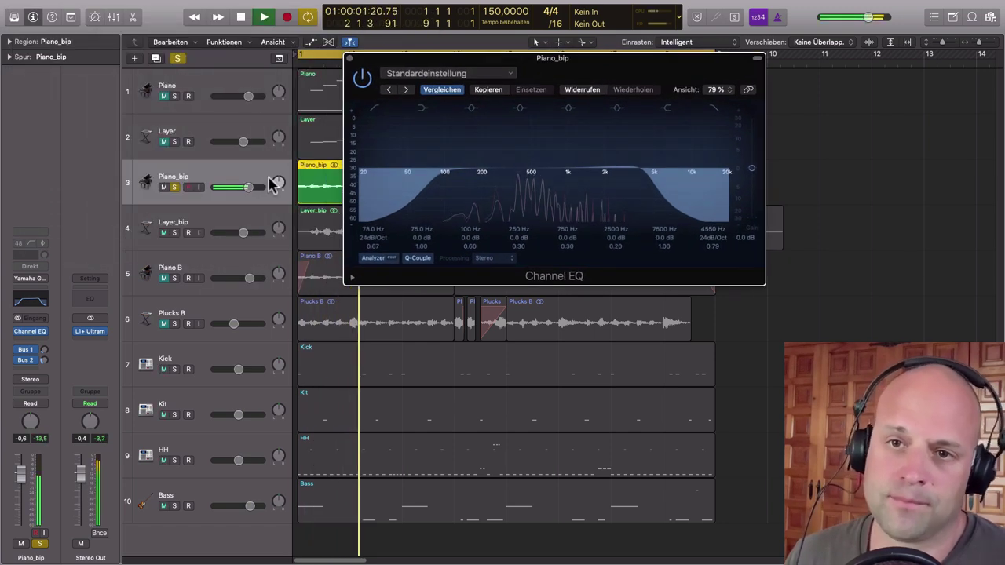
left_click(362, 79)
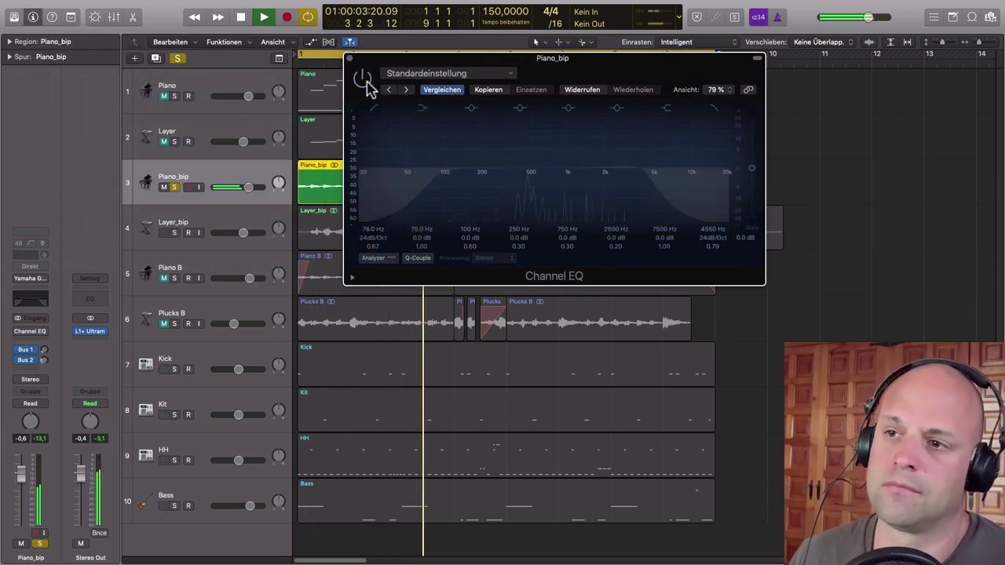
left_click(363, 78)
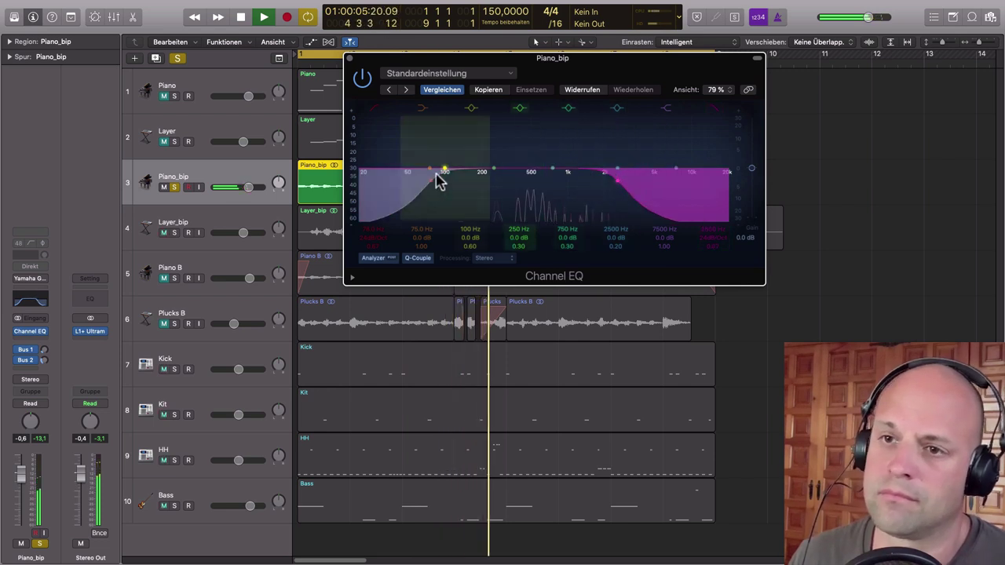
left_click(362, 79)
left_click(363, 79)
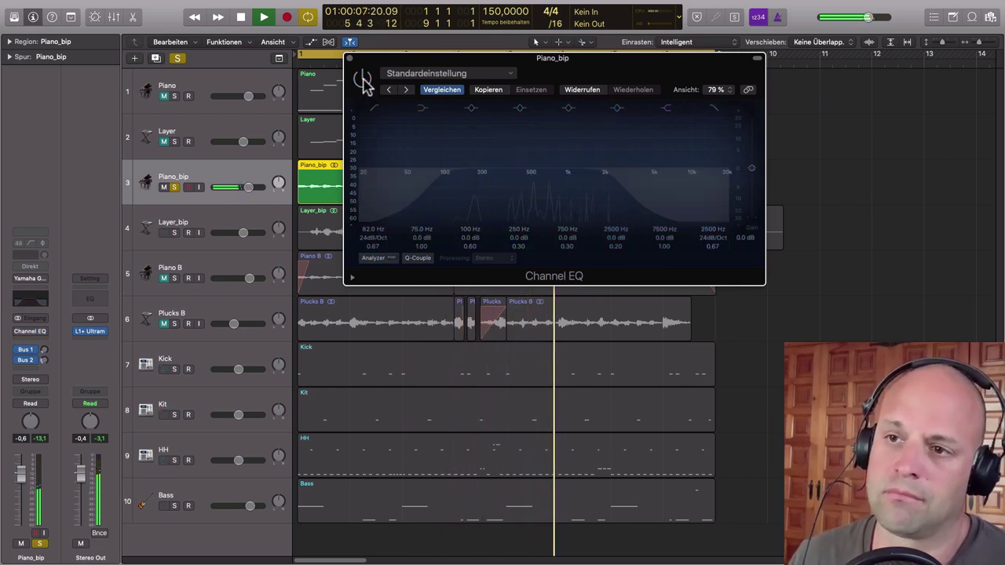
left_click(363, 78)
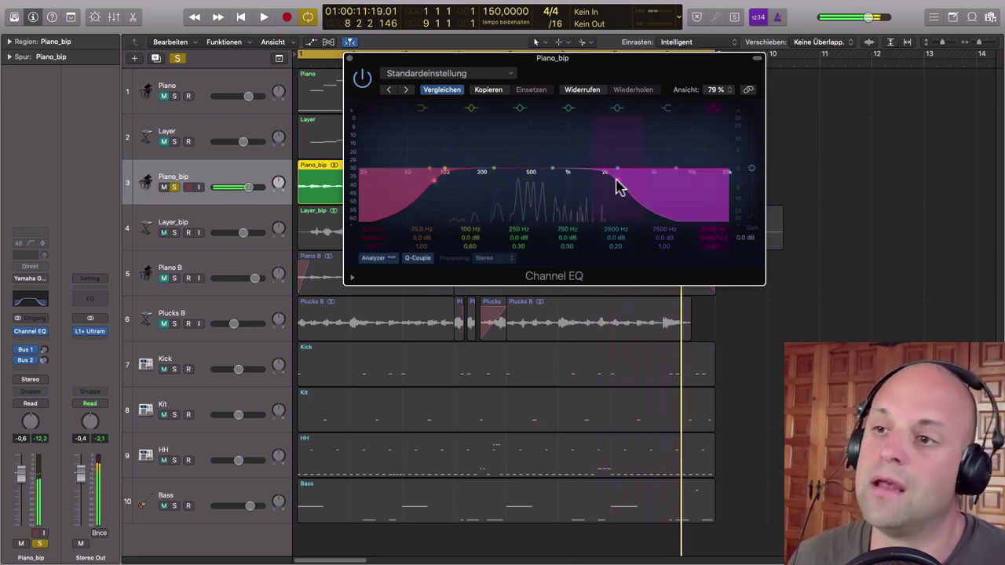
key("space")
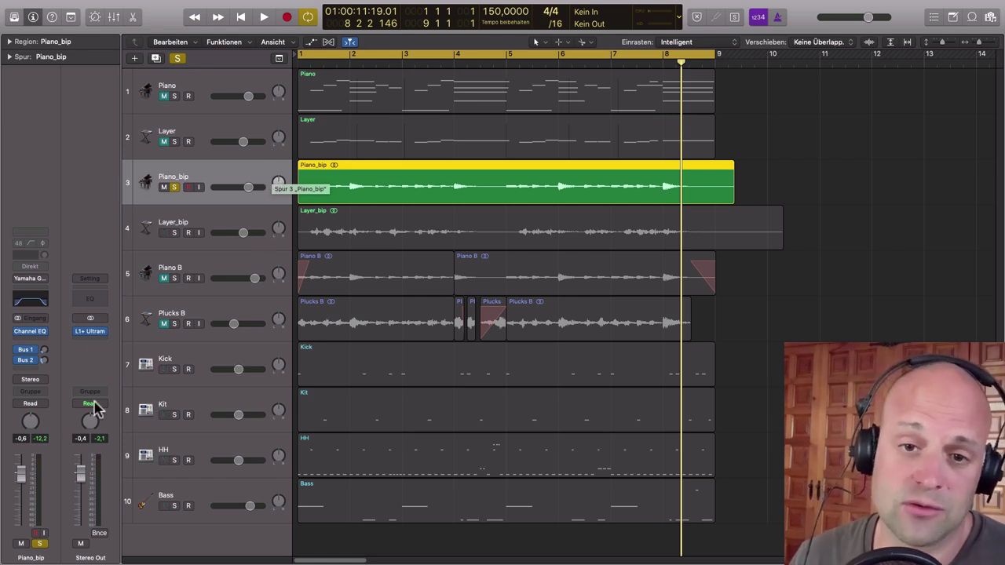
- Insert the iZotope Vinyl plug-in after the Channel EQ on Piano_bip and place its window beside the track headers and regions
left_click(42, 336)
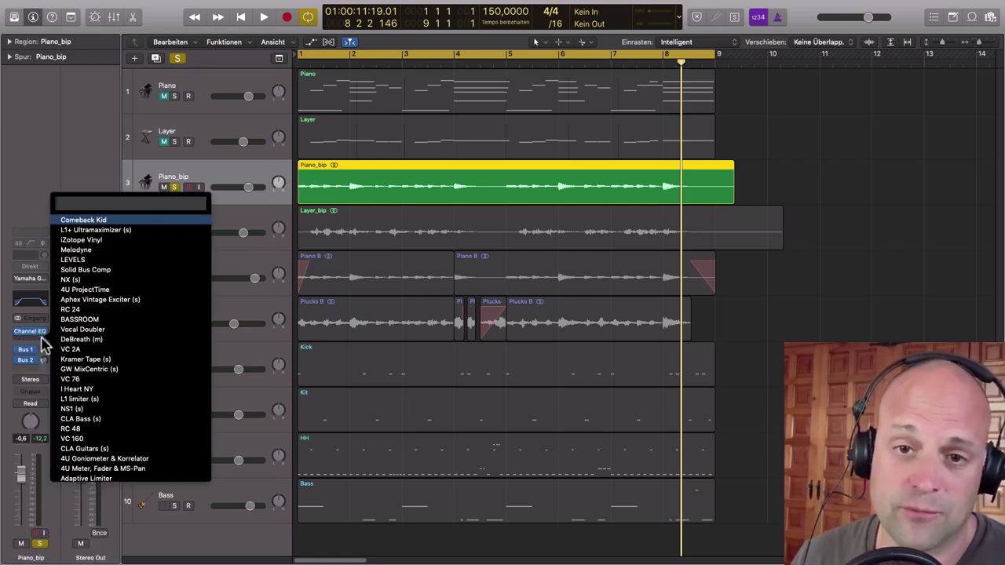
left_click(43, 342)
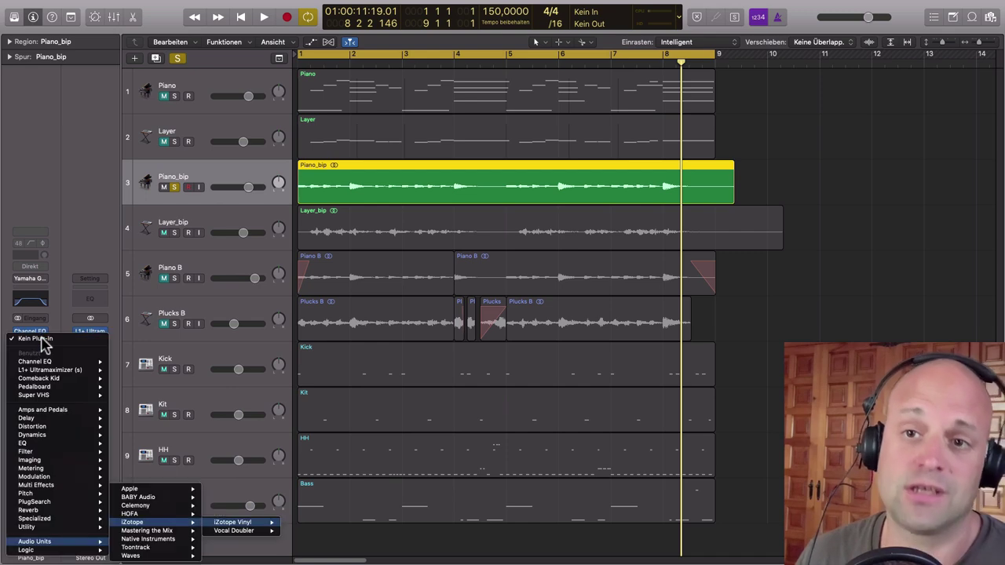
left_click(232, 522)
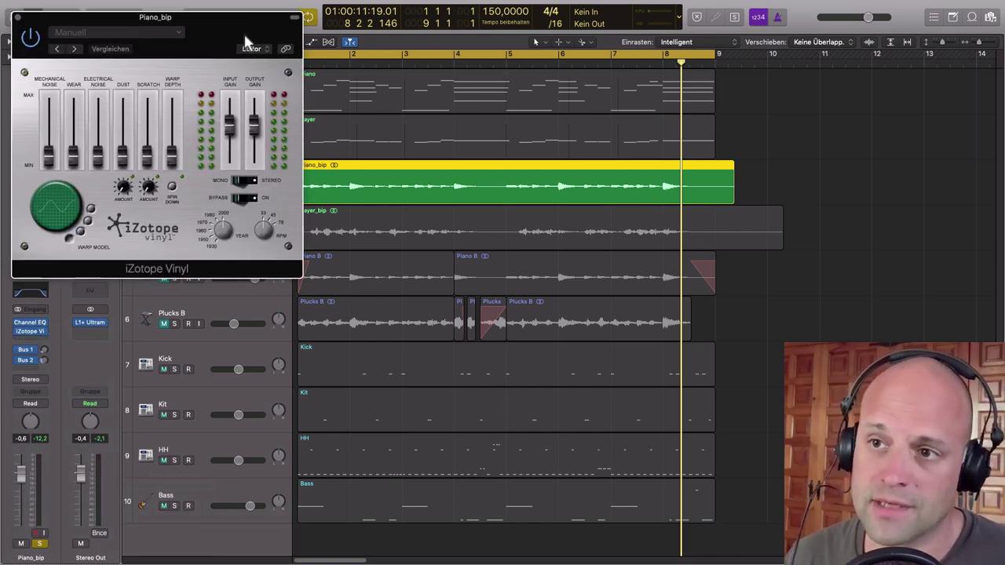
left_click_drag(245, 41, 602, 229)
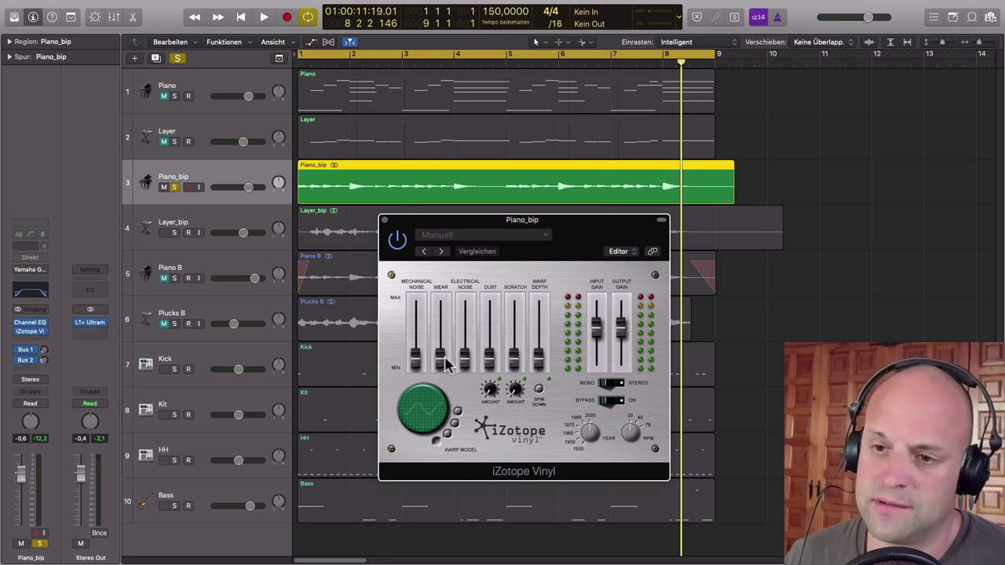
left_click_drag(584, 222, 844, 90)
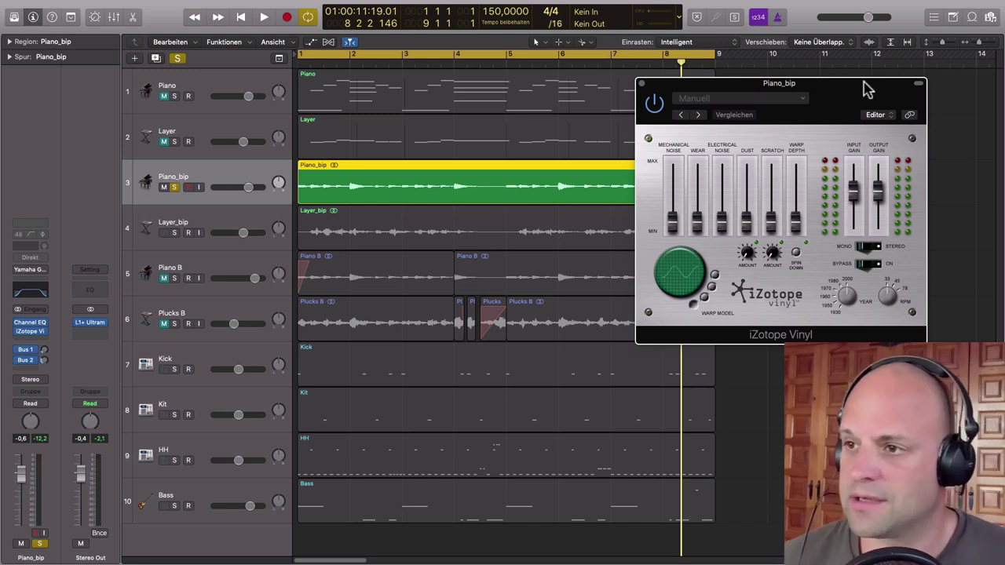
left_click_drag(867, 87, 830, 88)
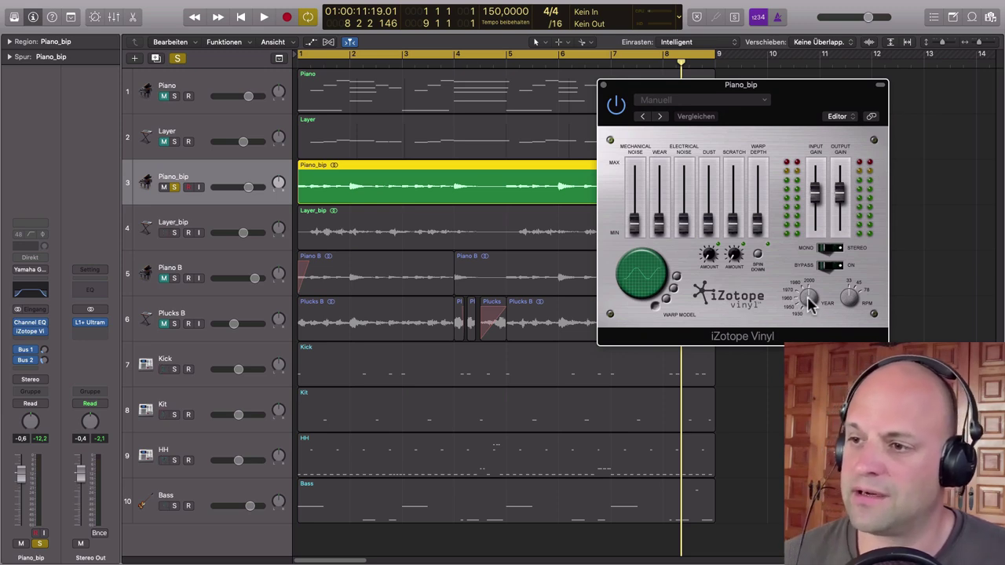
- Play the soloed piano and try the Year dial in iZotope Vinyl
key("space")
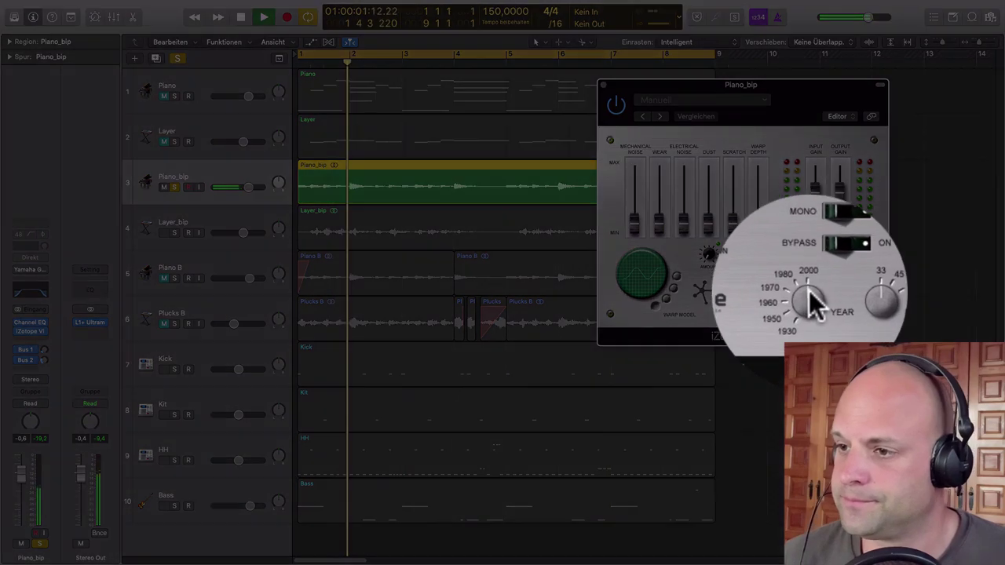
left_click_drag(808, 291, 800, 306)
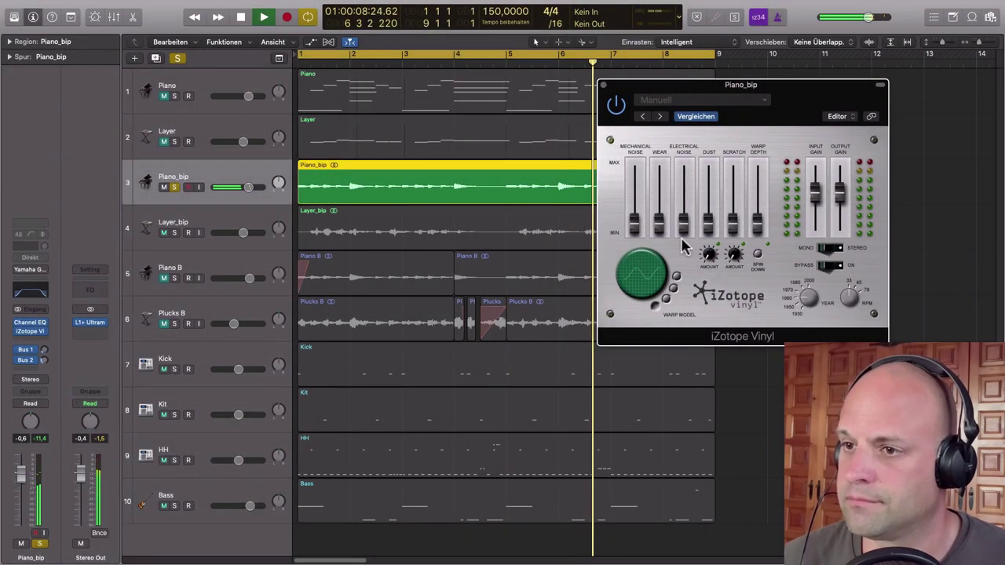
- Raise Vinyl's Mechanical Noise, Wear, Electrical Noise and Warp Depth moderately, keeping Dust and Scratch slightly above minimum during playback
left_click_drag(632, 215, 658, 200)
left_click_drag(707, 224, 731, 217)
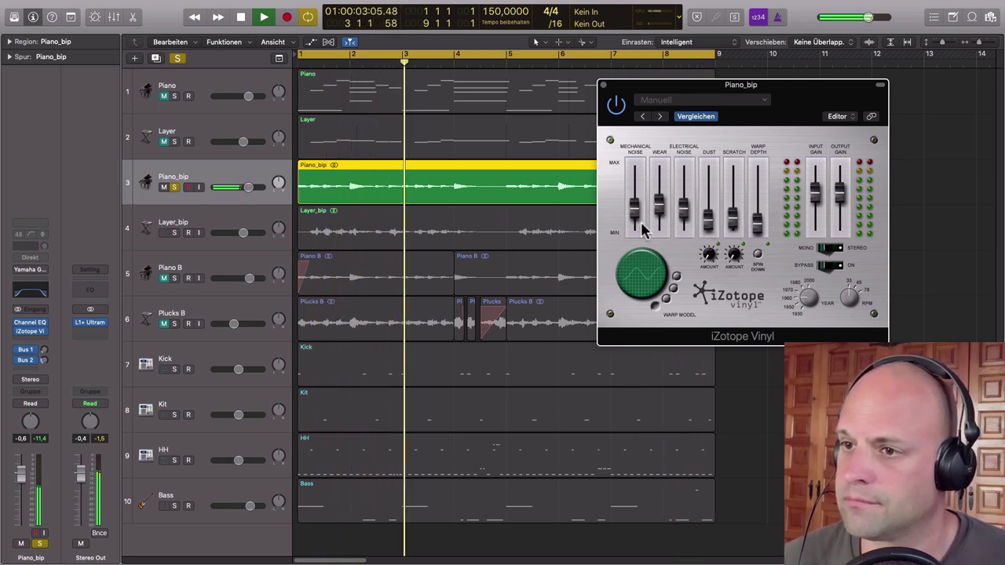
left_click_drag(634, 211, 634, 221)
mouse_move(756, 221)
left_mouse_down()
mouse_move(756, 196)
mouse_move(756, 209)
left_mouse_up()
left_click(708, 224)
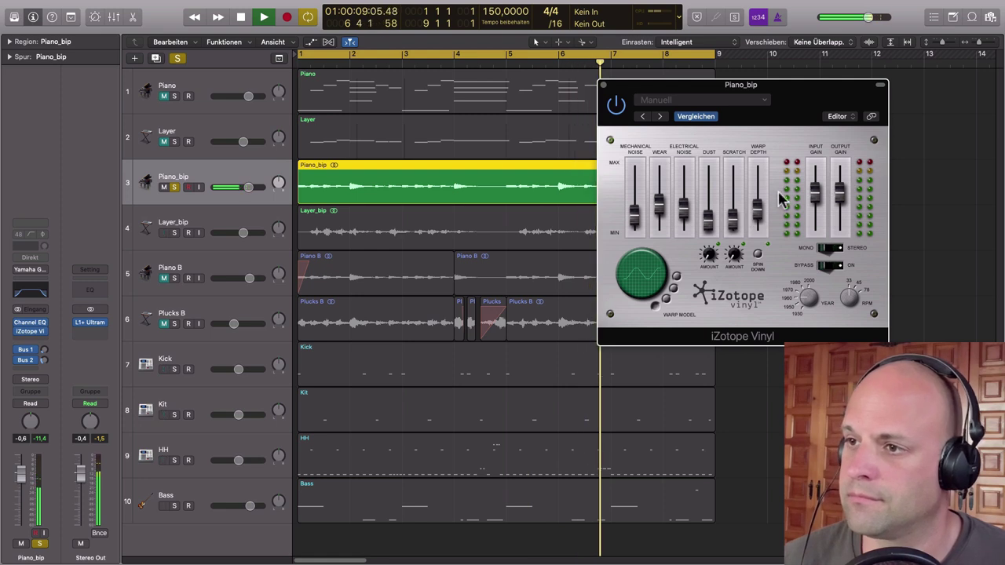
- Compare the soloed Piano_bip during playback with Channel EQ and iZotope Vinyl bypassed and with both switched on
left_click_drag(817, 117, 753, 147)
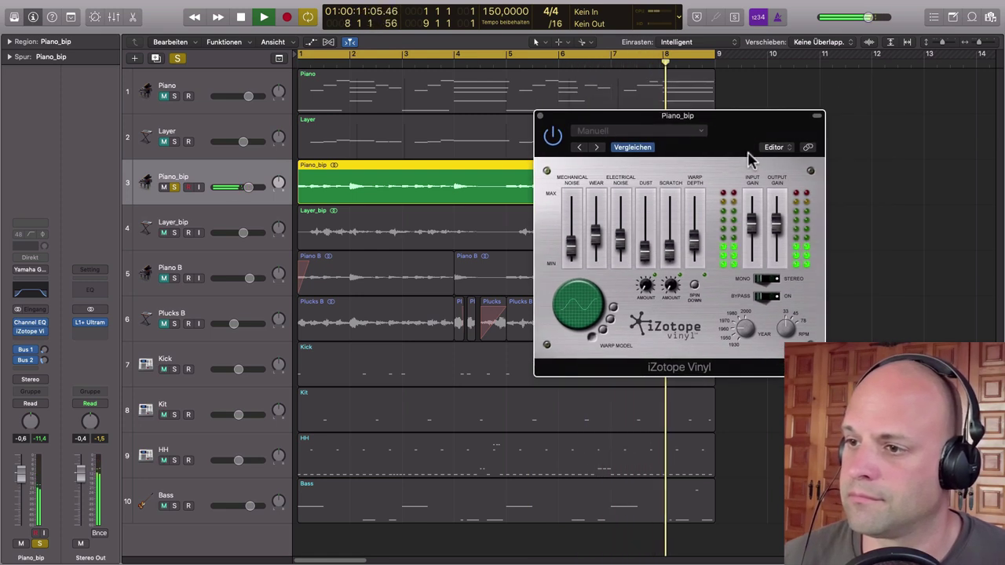
left_click(553, 137)
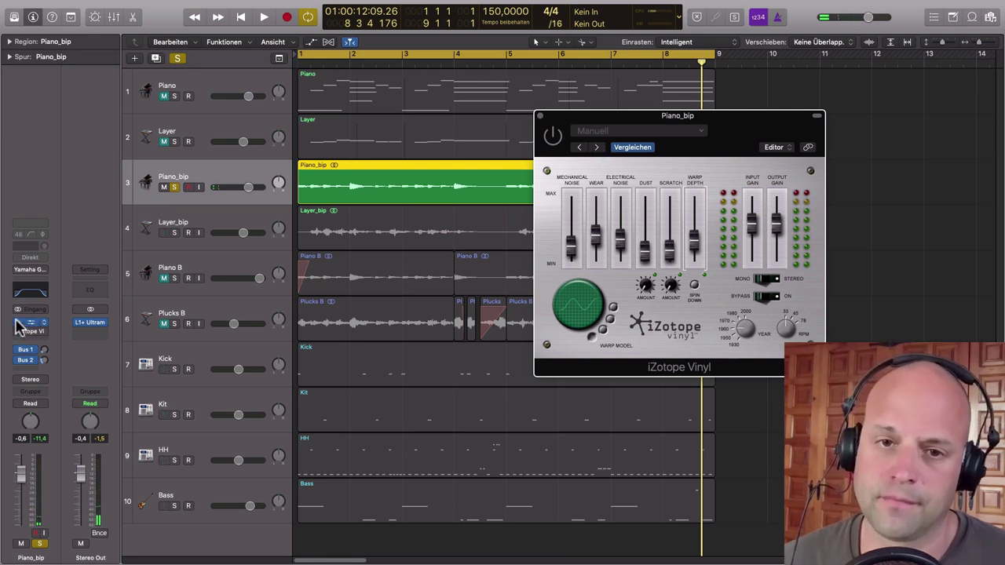
key("space")
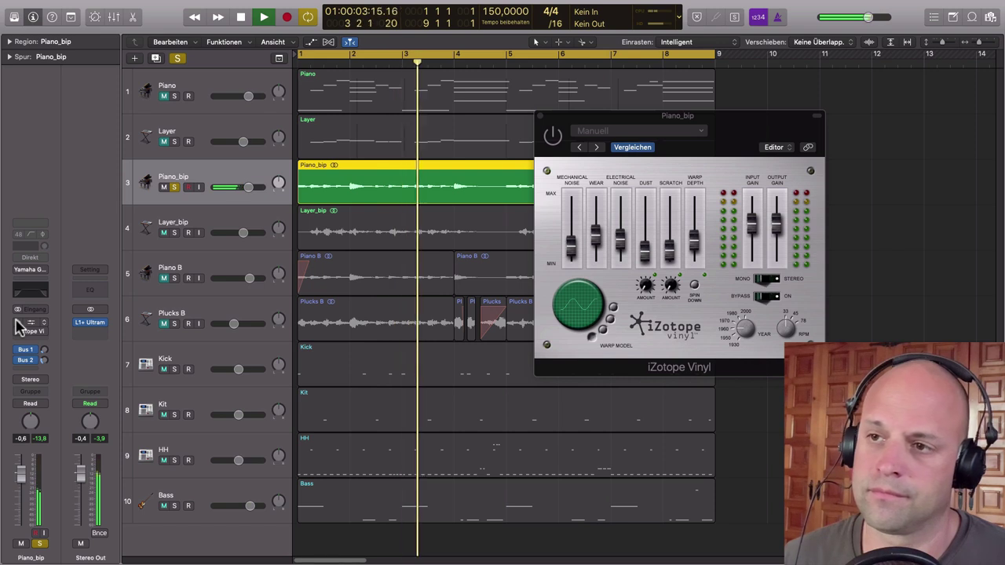
left_click(18, 323)
left_click(17, 332)
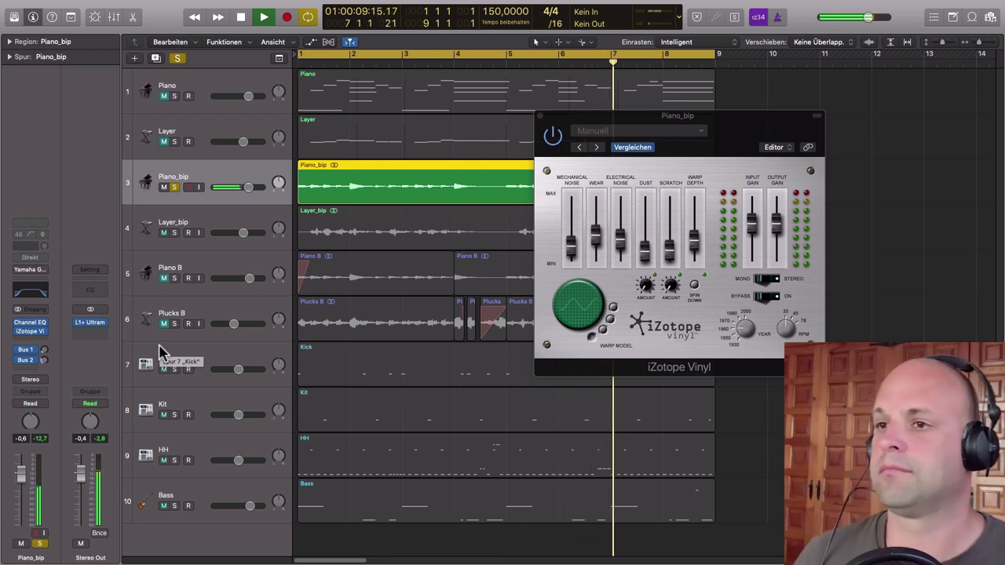
left_click_drag(756, 152, 779, 144)
key("space")
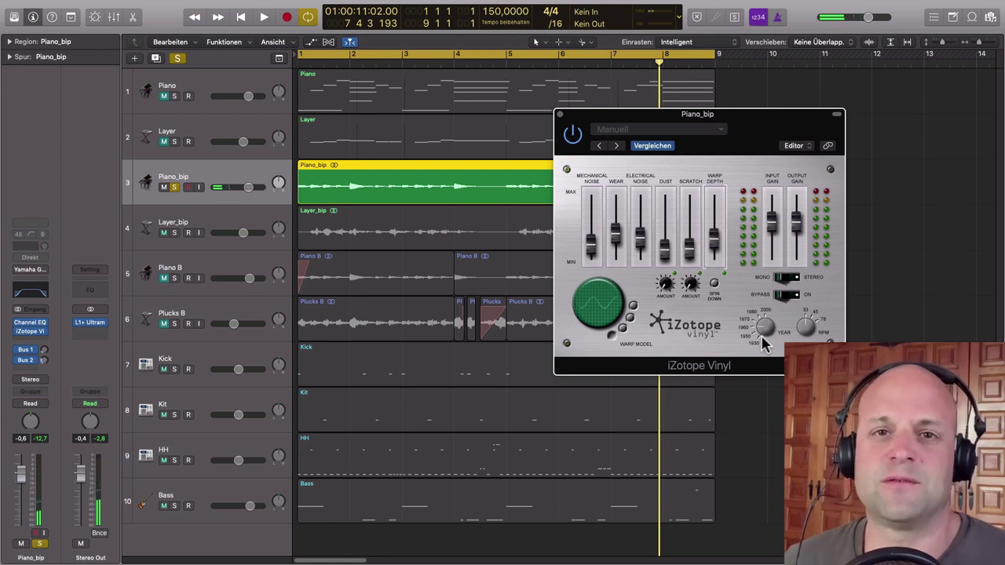
- Close the iZotope Vinyl window and take Piano_bip out of solo
left_click_drag(754, 133, 794, 141)
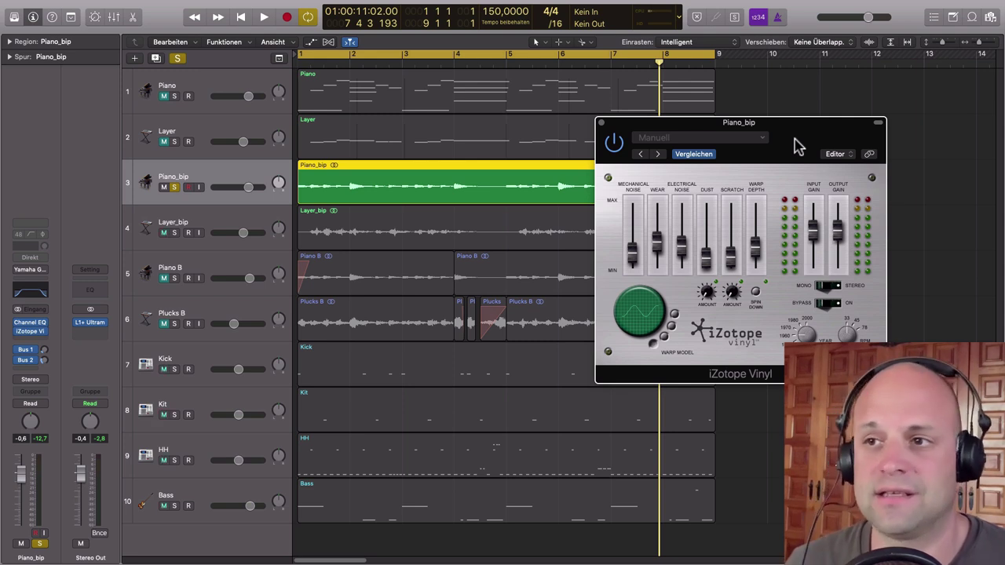
left_click(601, 123)
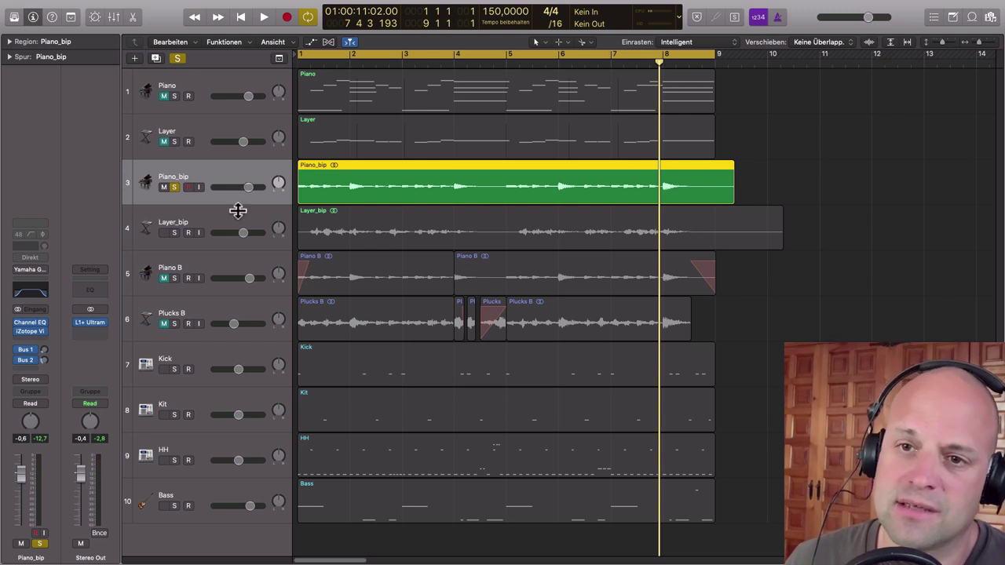
left_click(236, 226)
left_click(226, 181)
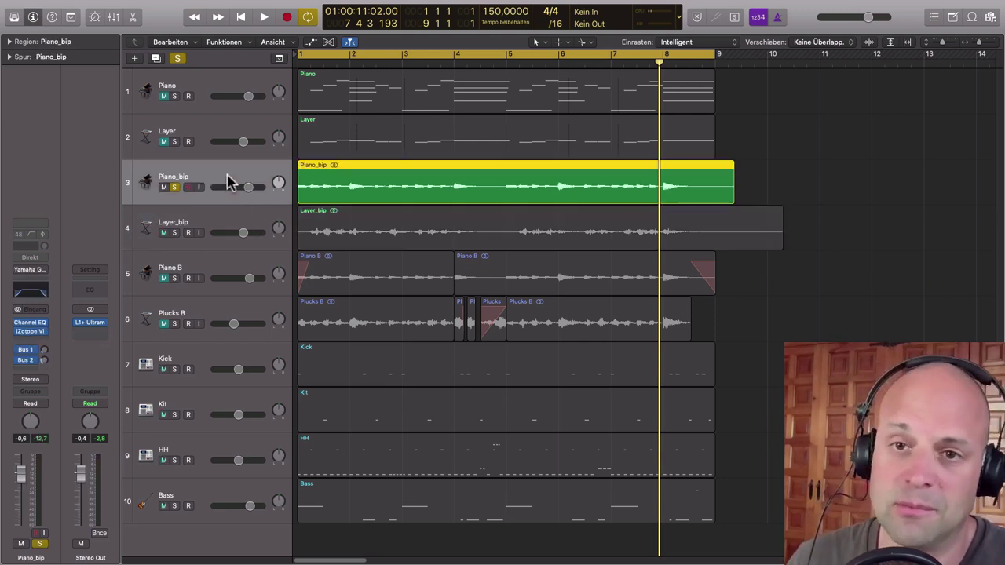
left_click(174, 186)
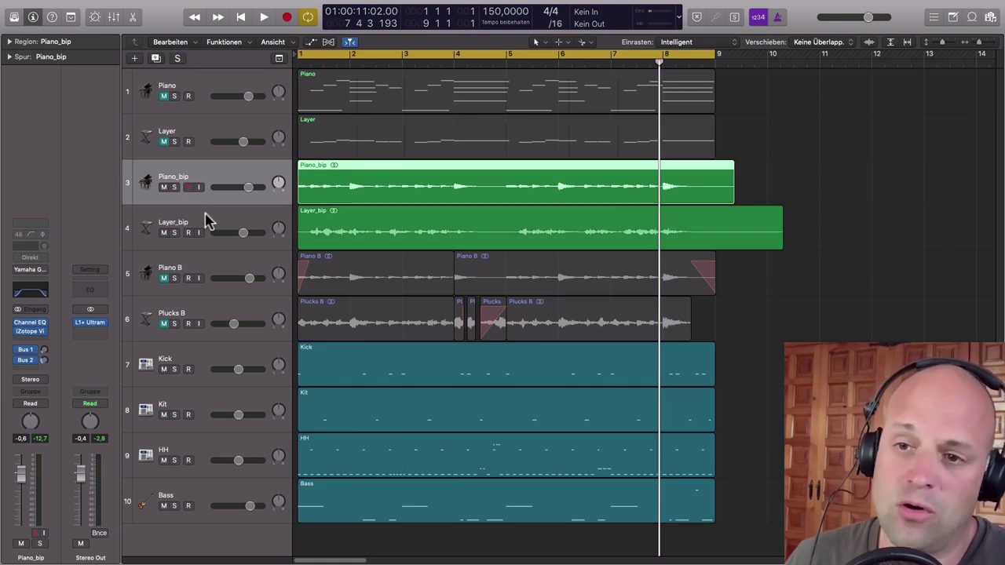
- Unmute the Piano B and Plucks B tracks and mute Piano_bip and Layer_bip
left_click(165, 278)
left_click(164, 324)
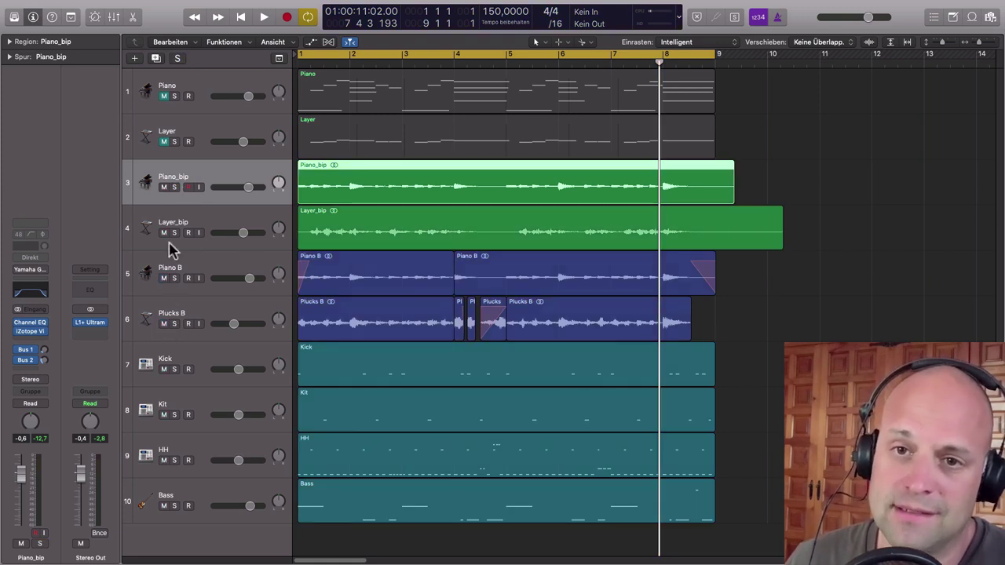
left_click(163, 187)
left_click(164, 232)
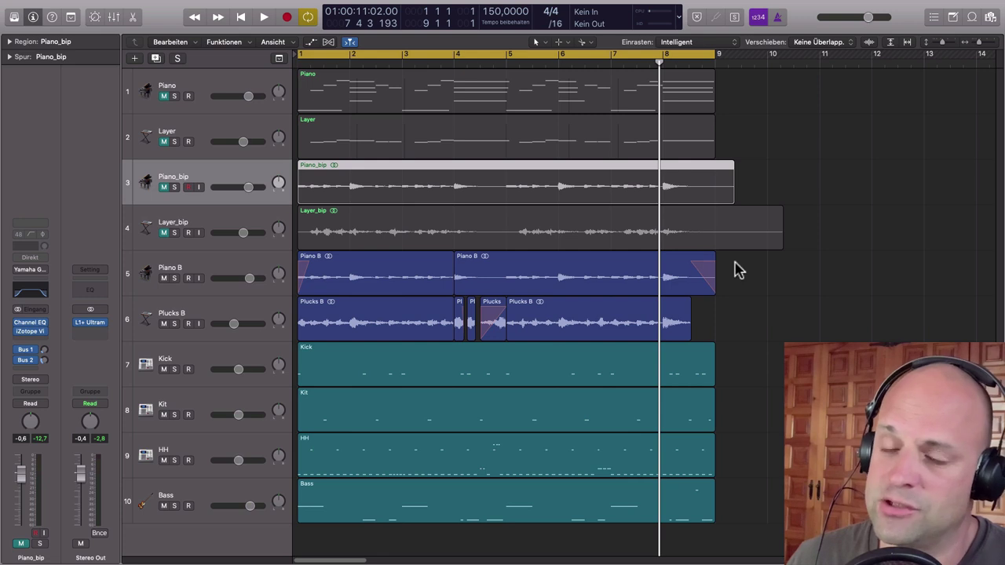
- Look at the channel strips of Piano B and Plucks B and play the full beat from the start
left_click(233, 271)
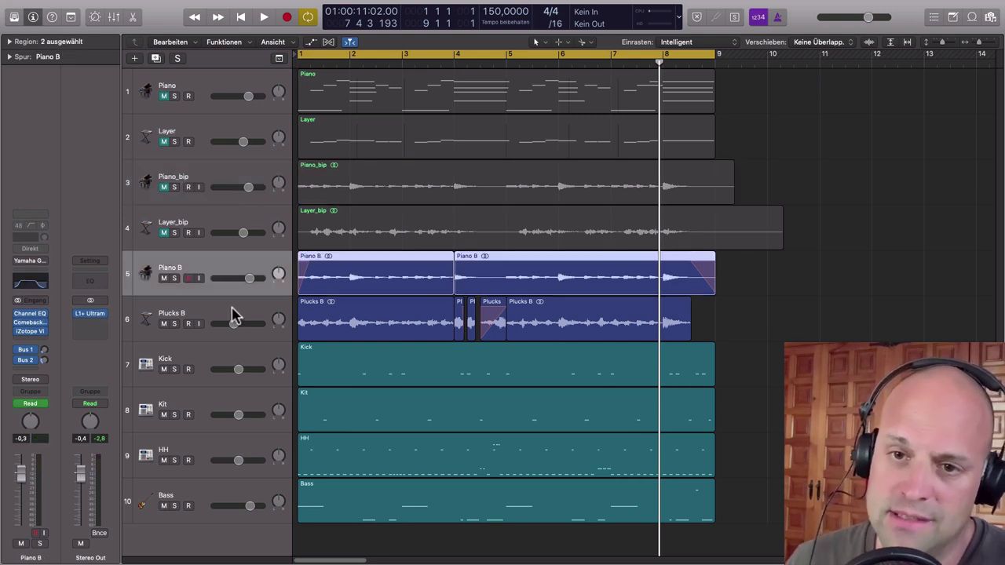
left_click(234, 314)
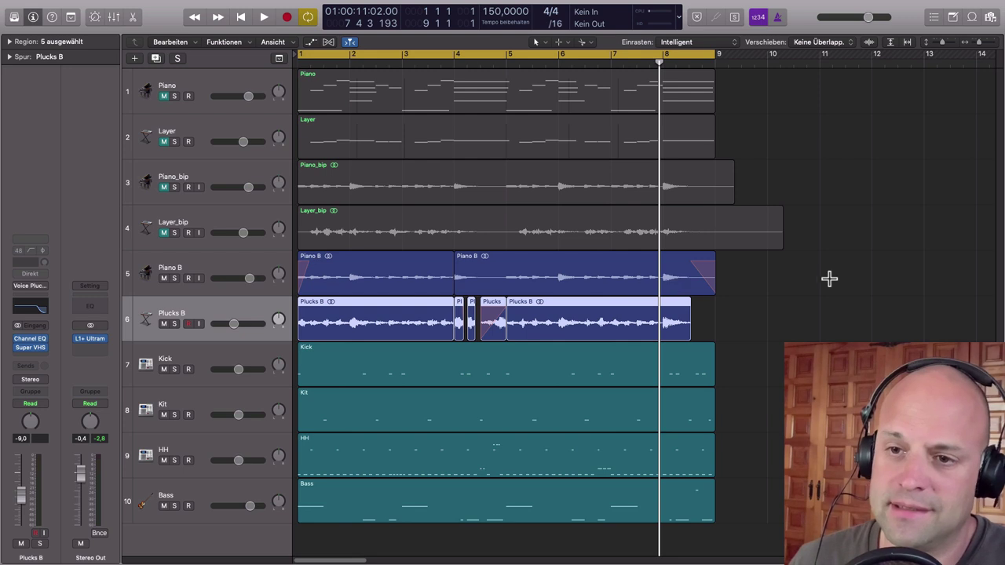
key("Return")
key("space")
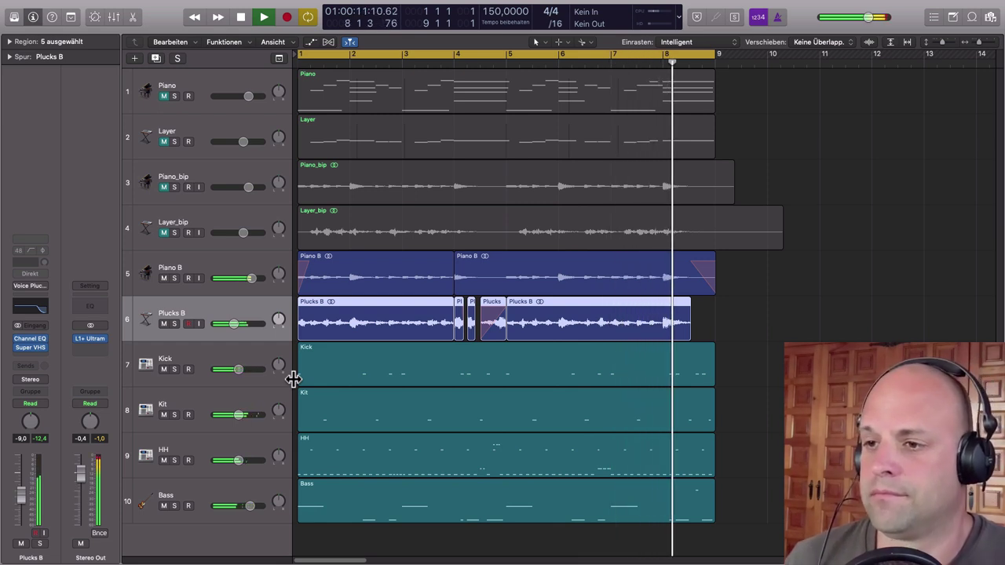
key("space")
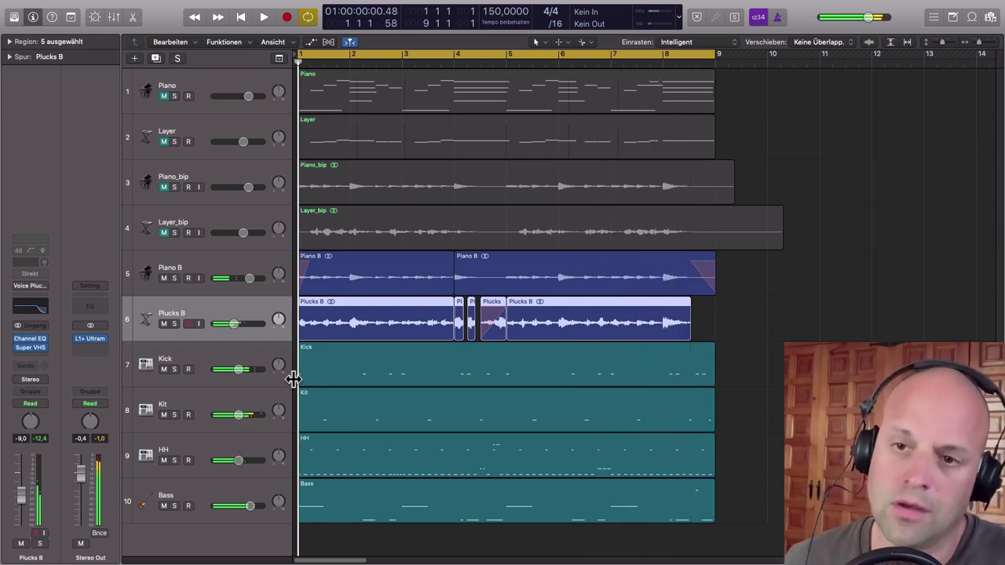
- Solo Piano B and Plucks B and enlarge their tracks so the waveforms are easier to see
left_click(175, 278)
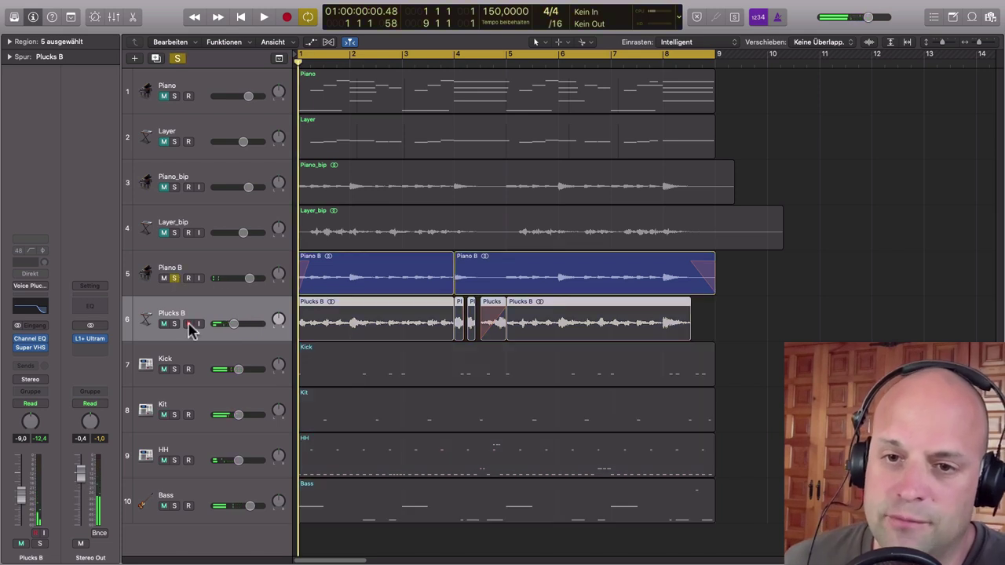
left_click(174, 324)
left_click_drag(130, 295, 132, 383)
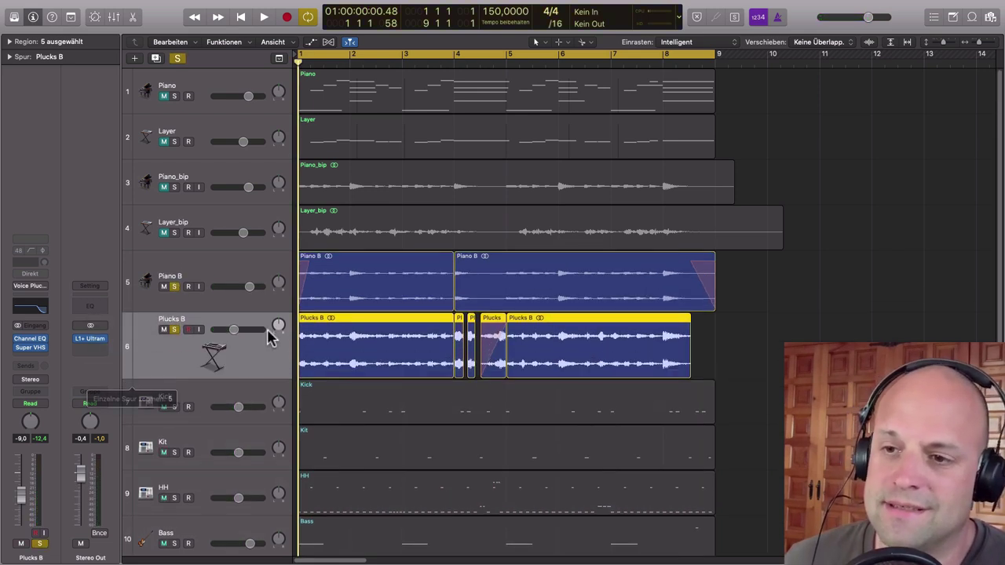
scroll(386, 330, "up", 3)
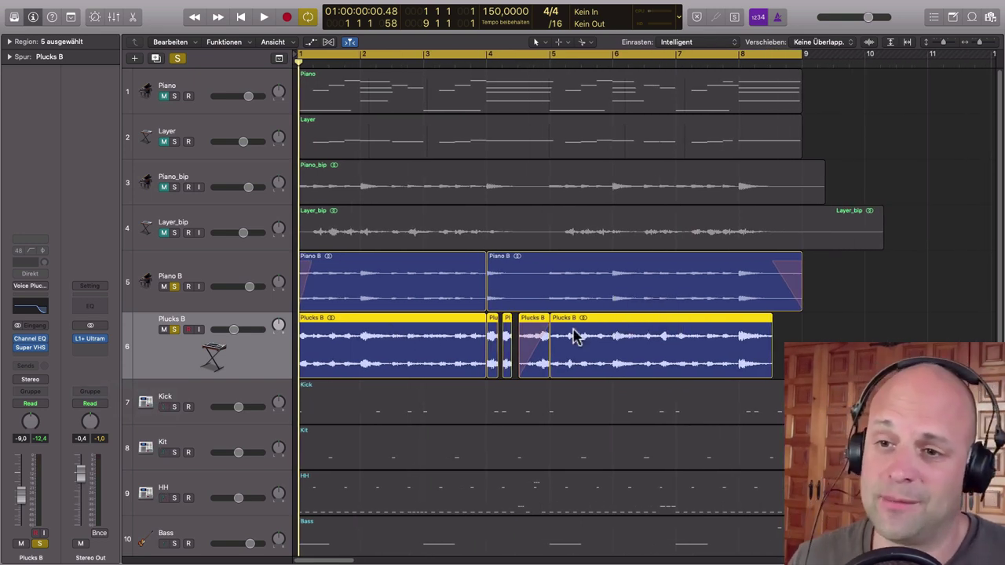
- Show the region parameters of both Piano B regions and switch their end fade to Fade-Out
left_click(267, 276)
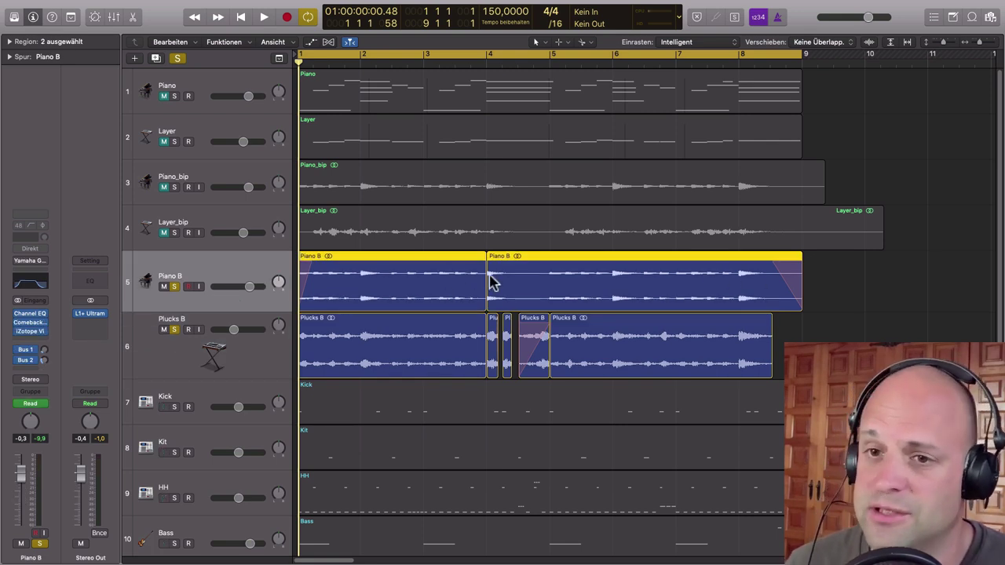
left_click(10, 42)
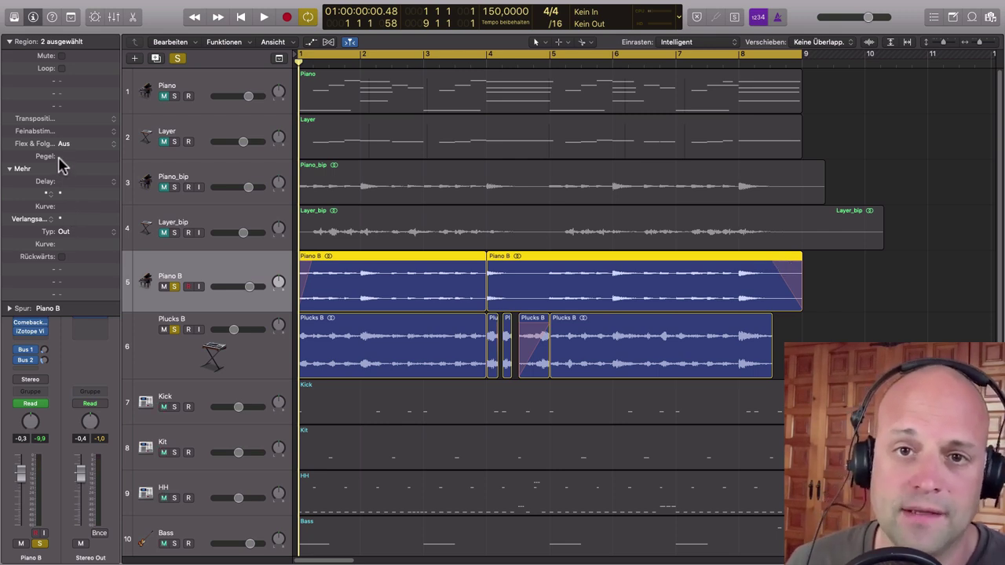
left_click(48, 217)
left_click(47, 210)
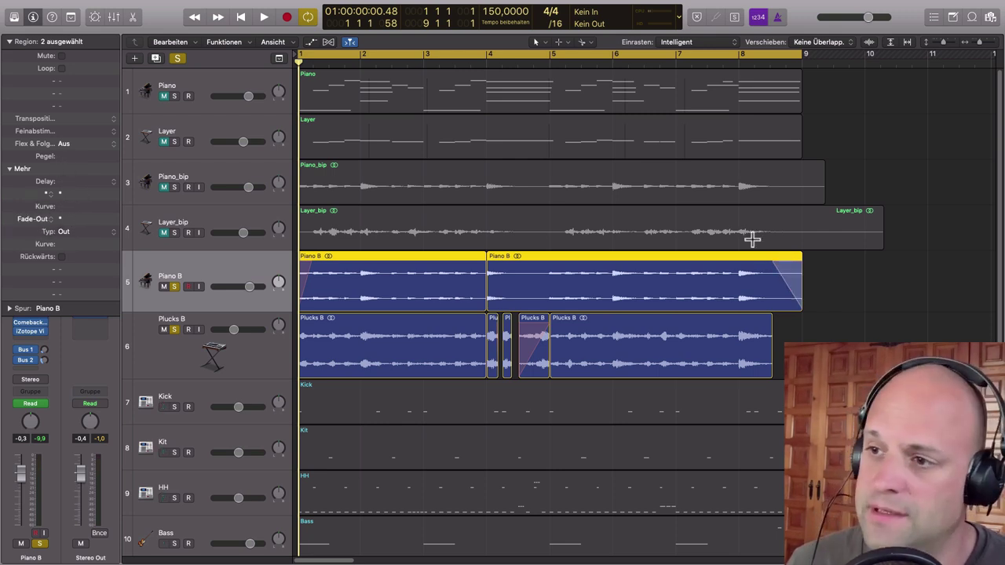
- Lengthen the end fade on the Piano B regions slightly and set it to the slow-down option (Verlangsamen)
mouse_move(773, 265)
left_mouse_down()
mouse_move(792, 265)
mouse_move(769, 264)
left_mouse_up()
left_click(51, 220)
left_click(52, 228)
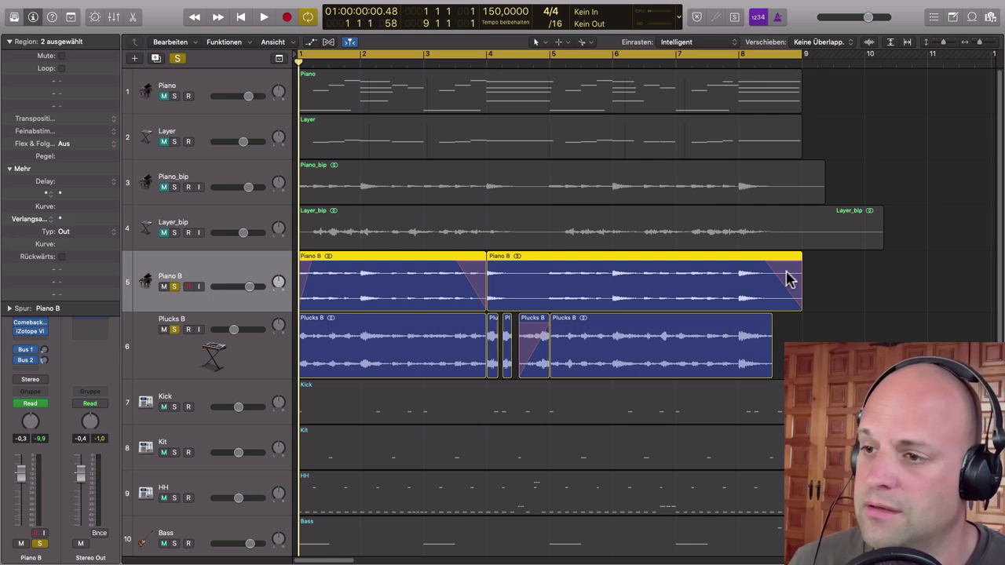
- Move the playhead to the project start and set the Piano B regions' start fade to the speed-up option, Beschleunigen
left_click(326, 66)
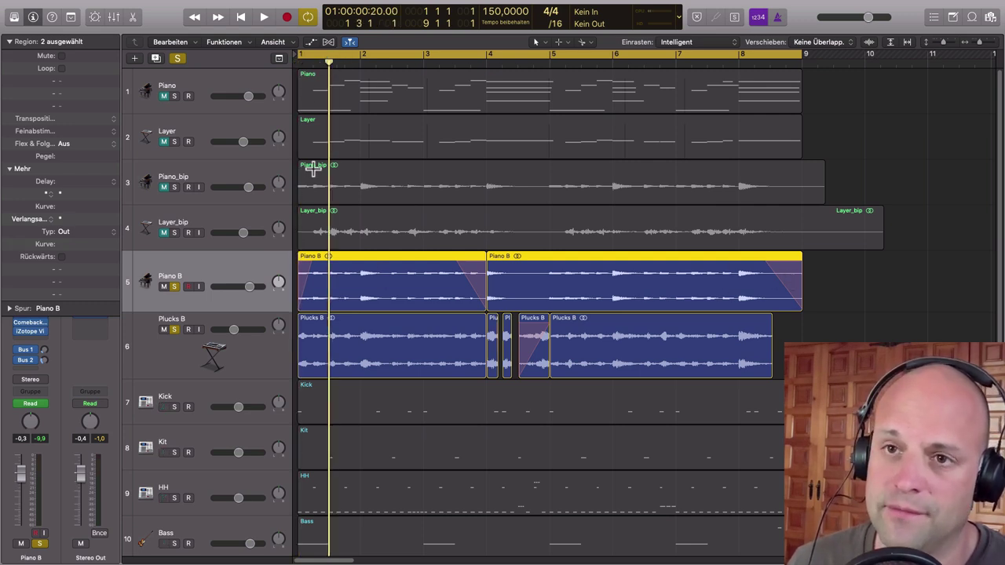
left_click(294, 64)
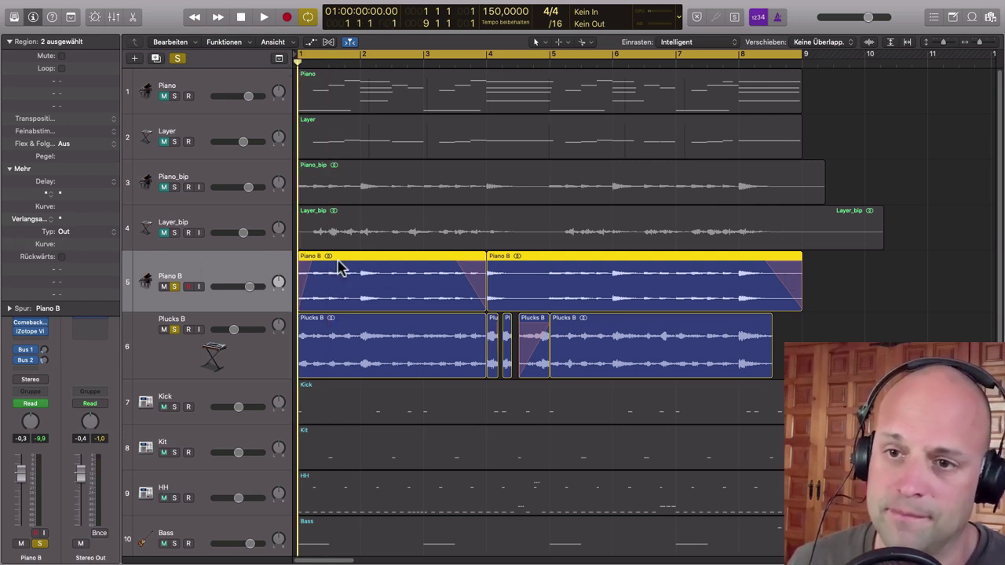
left_click(54, 227)
left_click(52, 222)
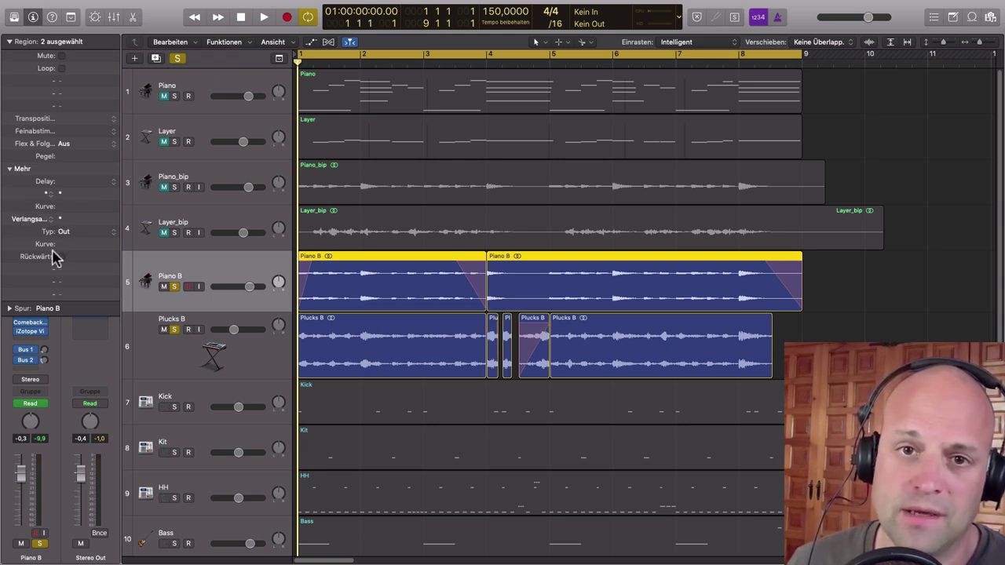
left_click(51, 196)
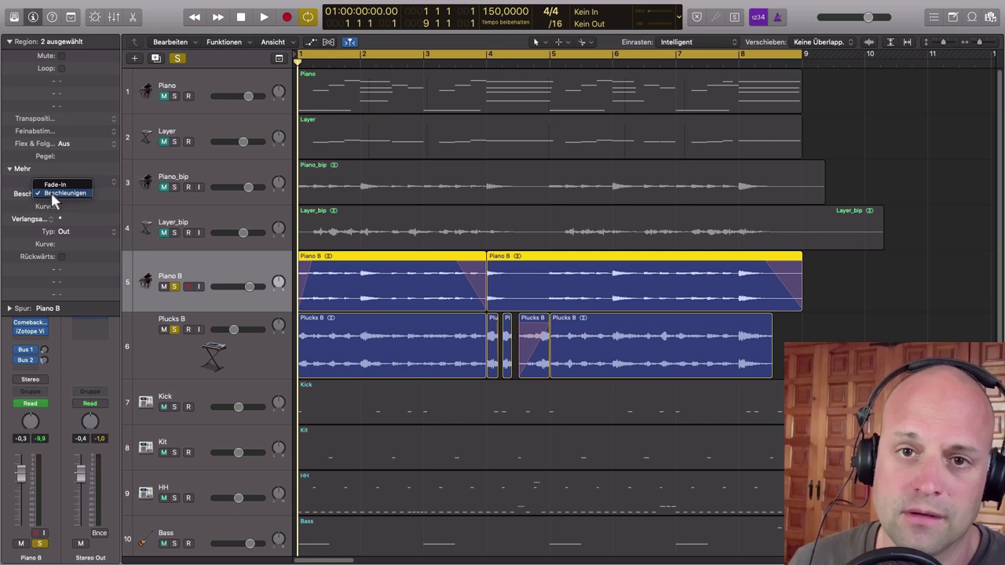
left_click(55, 194)
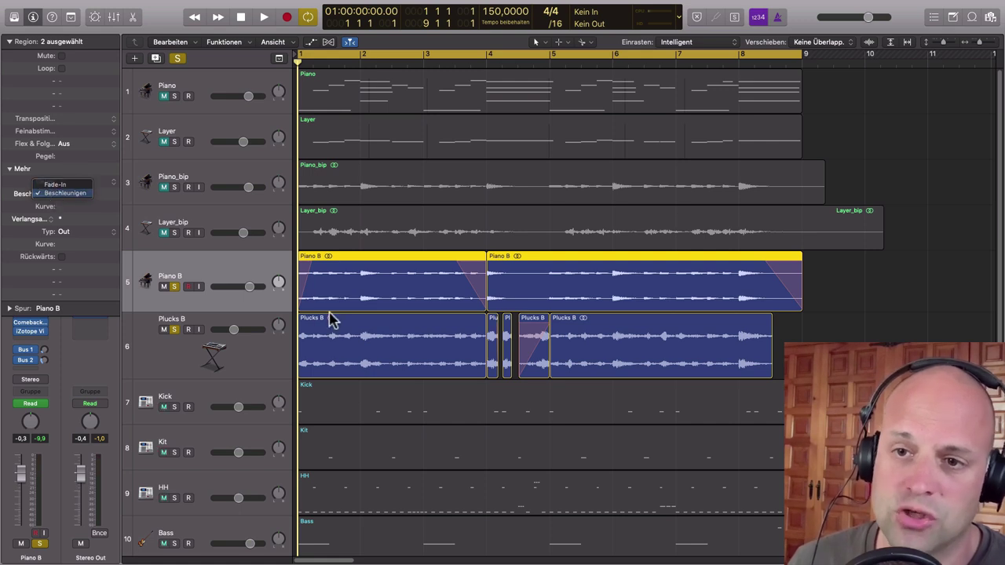
- Solo only Piano B and play it from about bar 8 through the loop to hear its speed fades
left_click(174, 330)
left_click(174, 286)
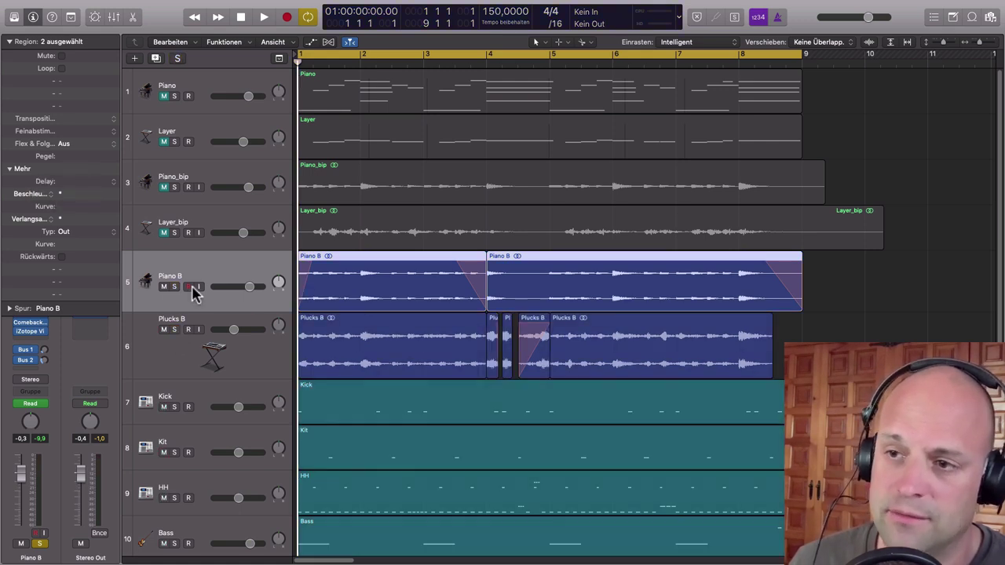
left_click(176, 287)
double_click(733, 68)
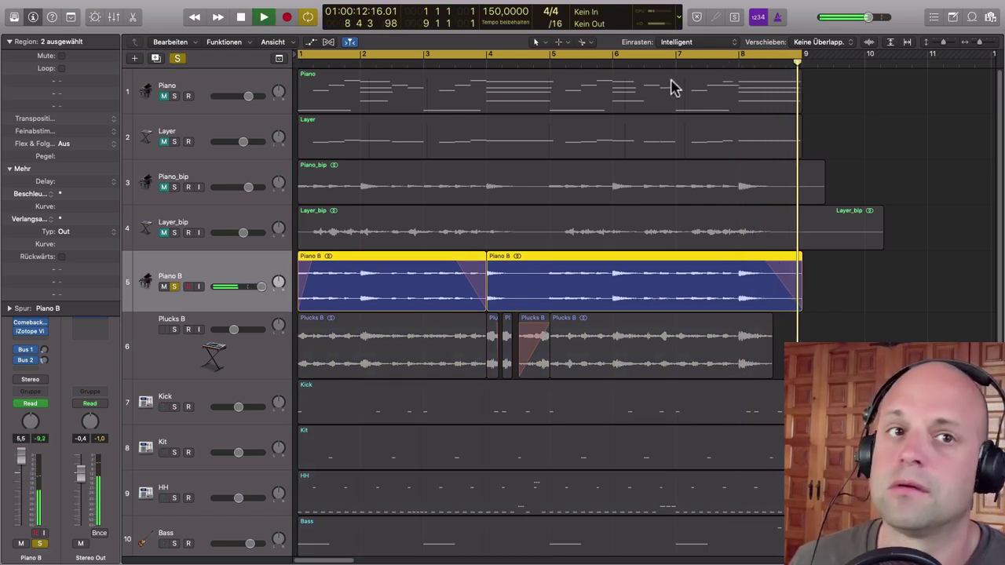
key("Return")
key("space")
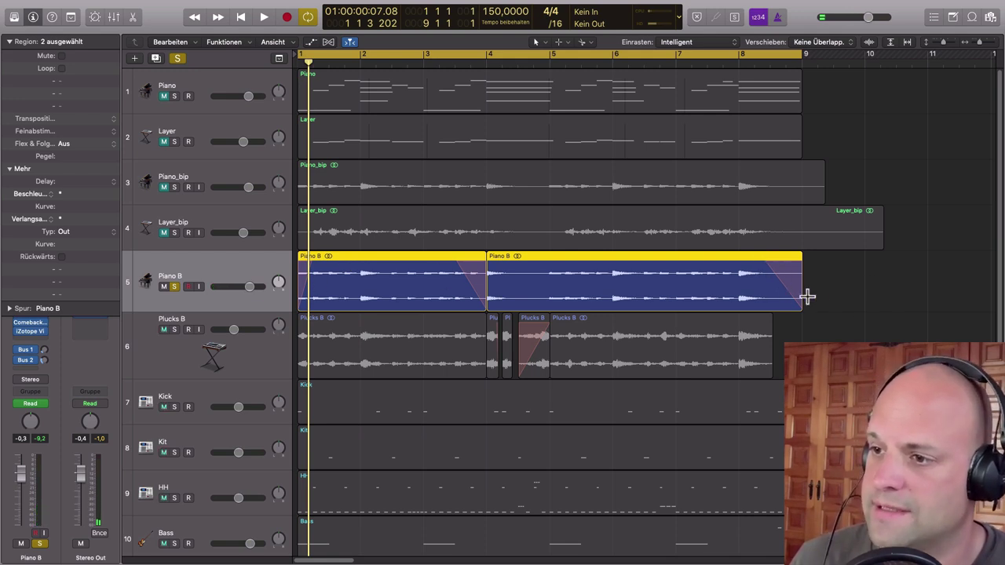
double_click(736, 65)
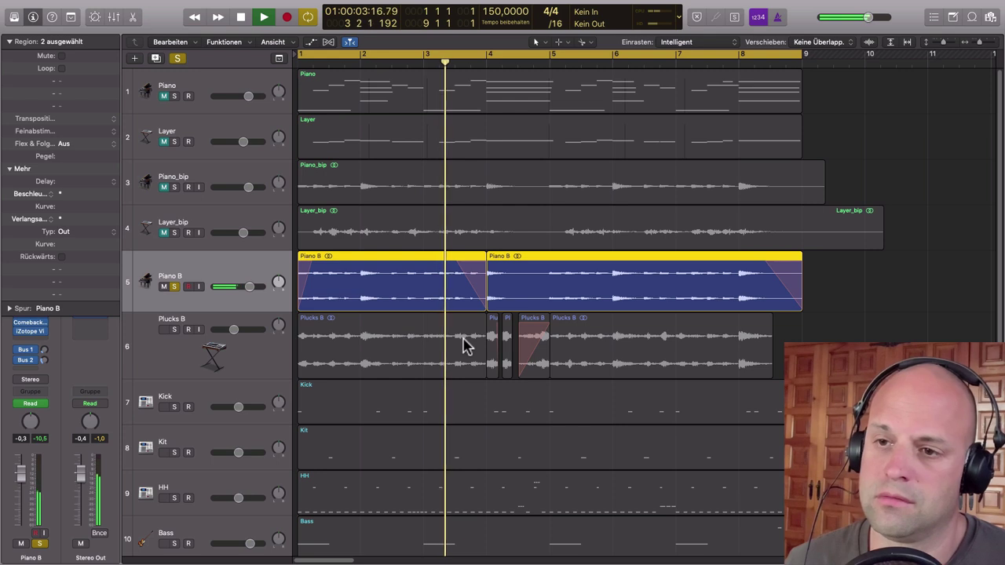
key("space")
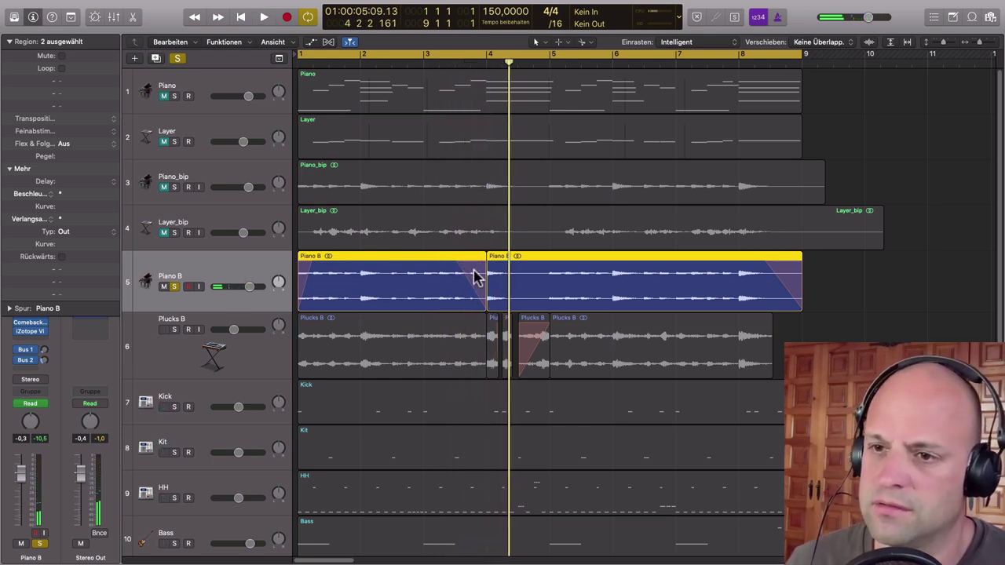
- Take Piano B out of solo and solo the Plucks B track instead
left_click(174, 287)
left_click(189, 322)
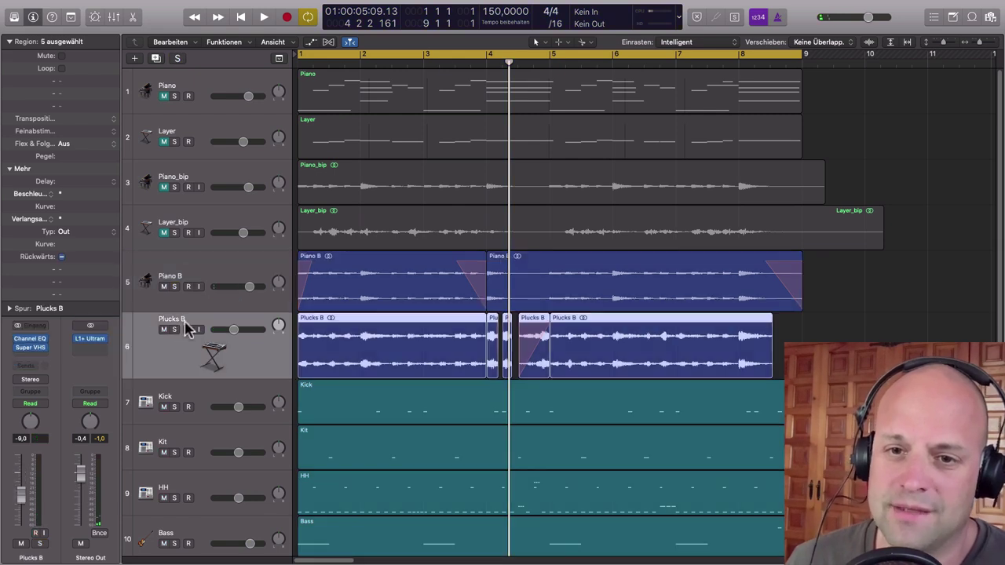
left_click(174, 330)
- Turn off cycle mode and play the soloed Plucks B from about the middle of bar 3 through its chopped regions
key("super+Right")
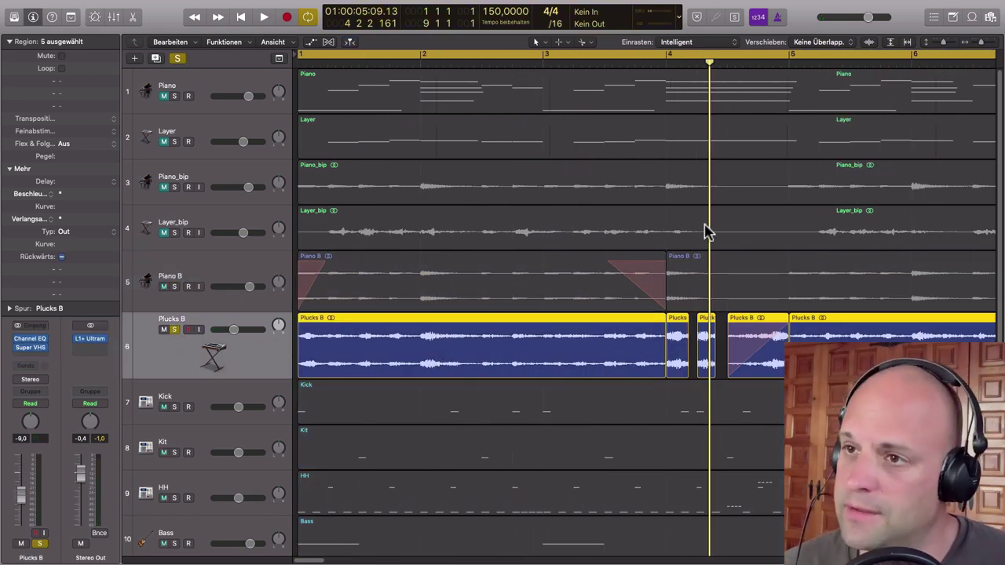
left_click(600, 57)
left_click(604, 63)
key("space")
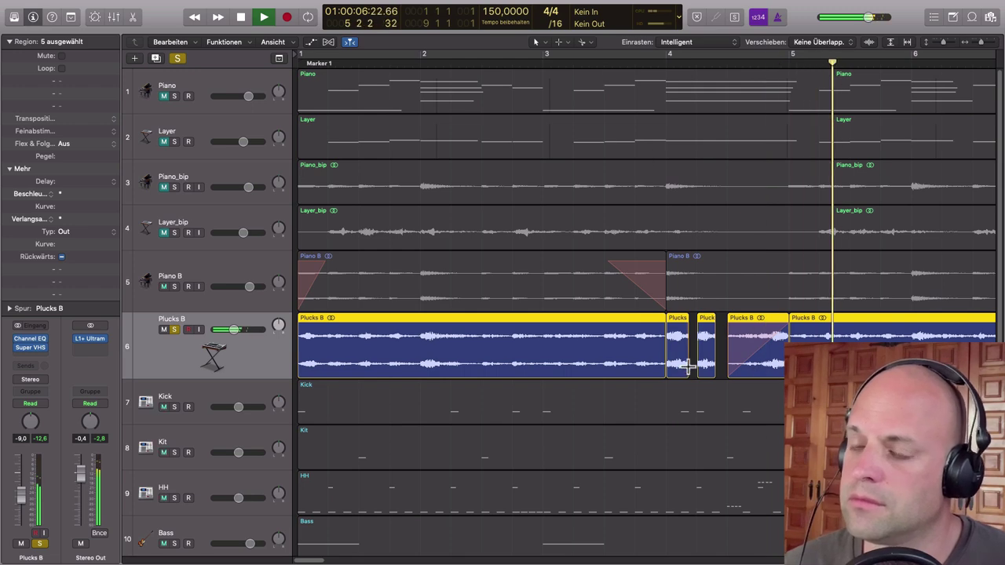
- Stop playback, place the Layer_bip track directly below Plucks B with a larger track height, and solo it unmuted
key("space")
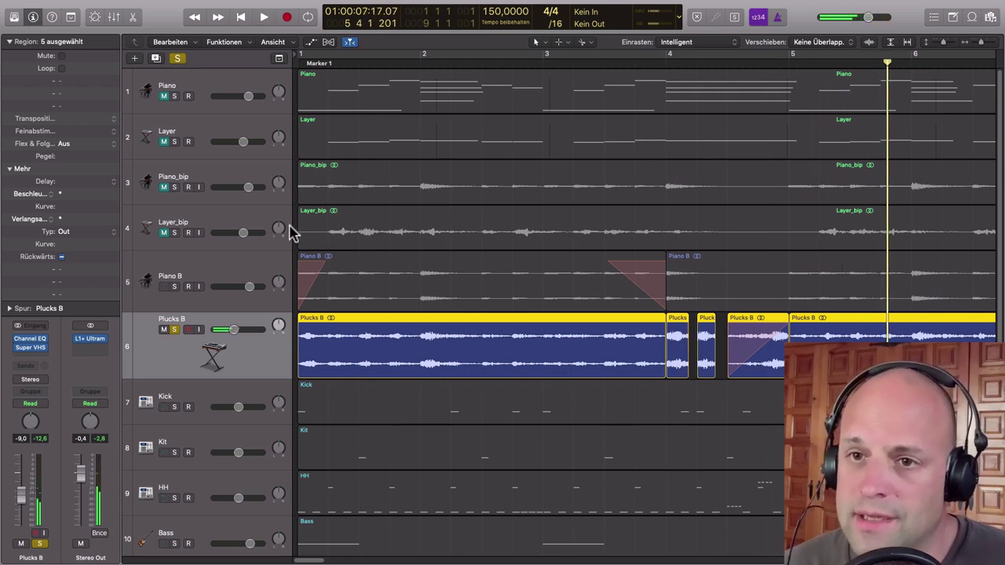
left_click_drag(246, 227, 258, 426)
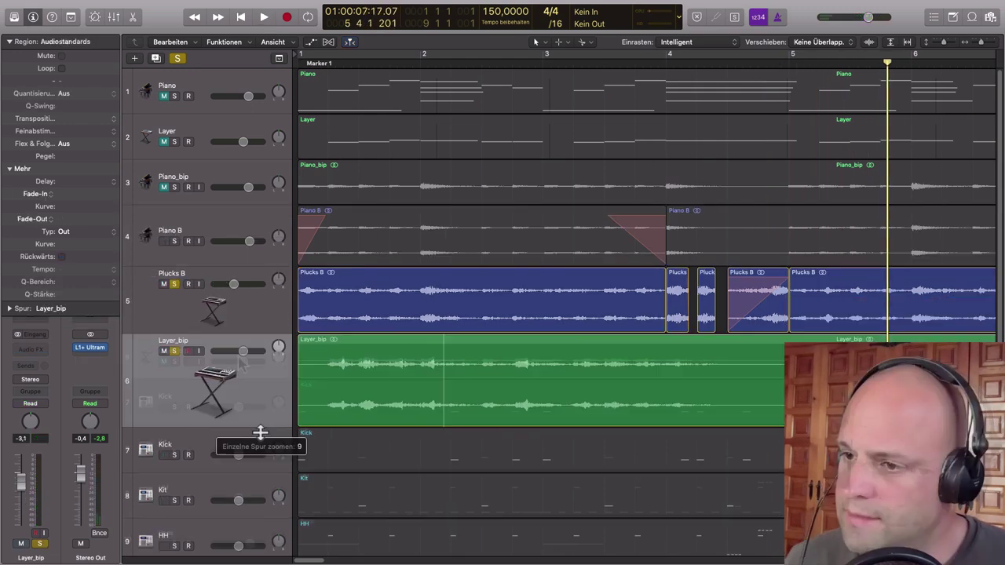
- Split the Layer_bip region at bar 4 and at 4 1 4 1, and trim the remainder to start at bar 5
left_click(665, 63)
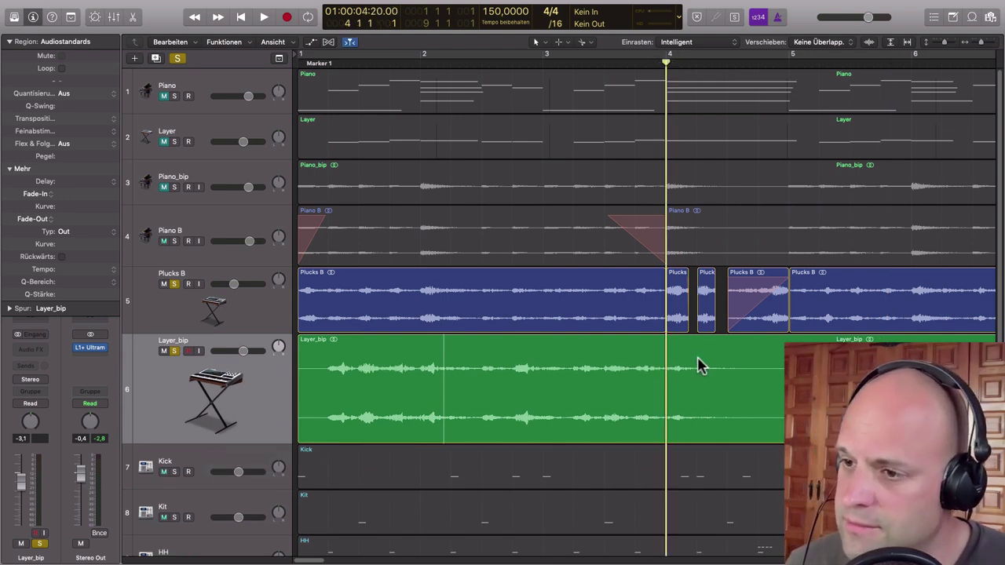
left_click(671, 349)
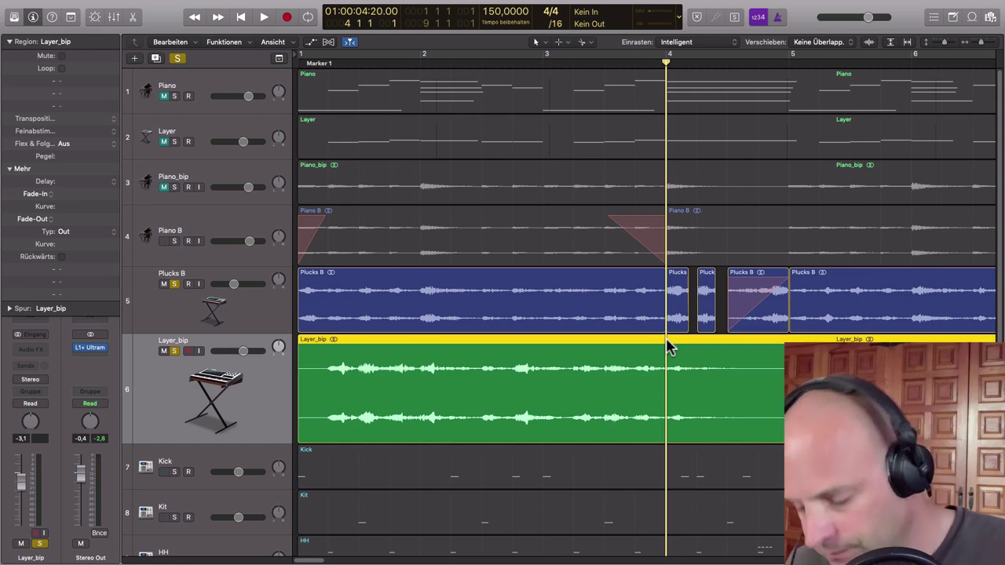
key("super+t")
left_click_drag(680, 66, 688, 66)
key("super+t")
left_click_drag(689, 438, 789, 440)
- Copy the short Layer_bip slice to beat 2 of bar 4 and add a reversed copy filling beat 3 to bar 5
left_click_drag(676, 344, 709, 348)
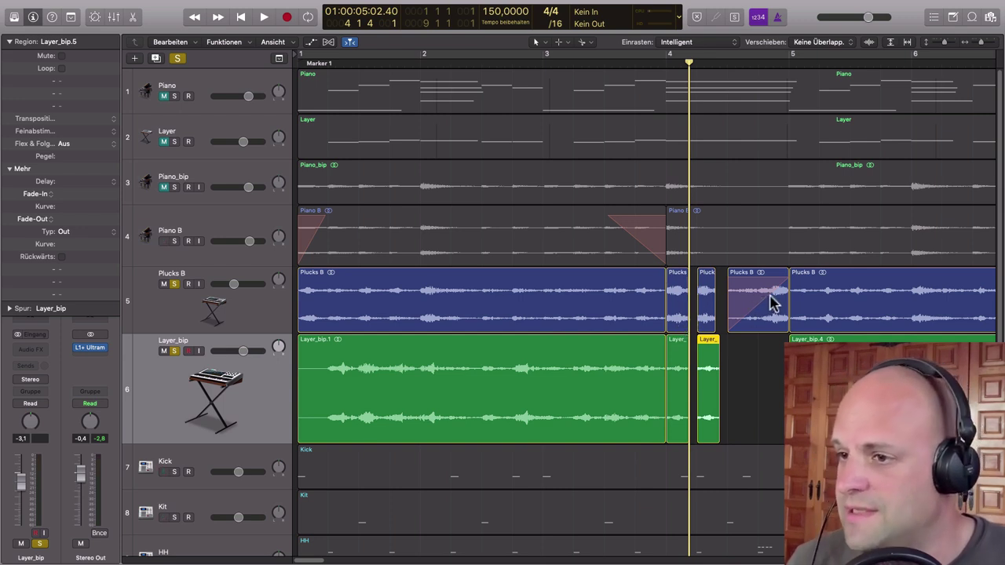
left_click(679, 355)
left_click_drag(678, 347, 783, 405, "alt")
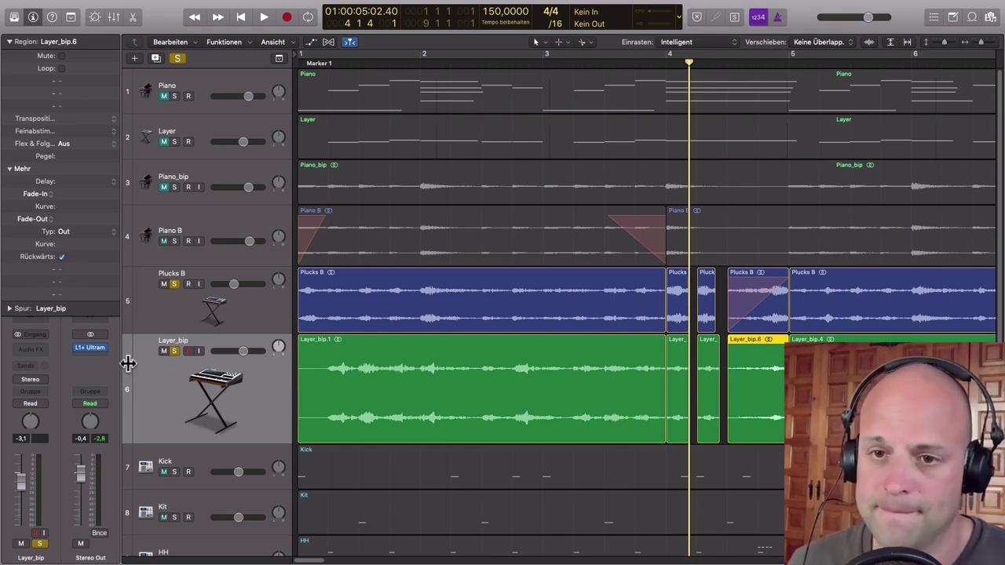
- Take Layer_bip out of solo and play the soloed Plucks B from about the middle of bar 3
left_click(173, 350)
left_click(604, 66)
key("space")
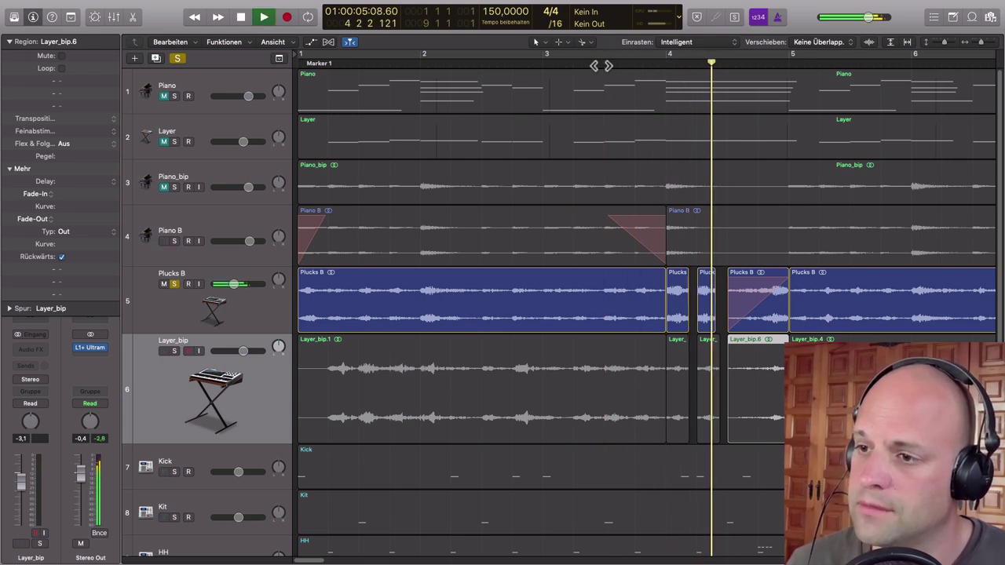
key("super+Left")
key("super+Left")
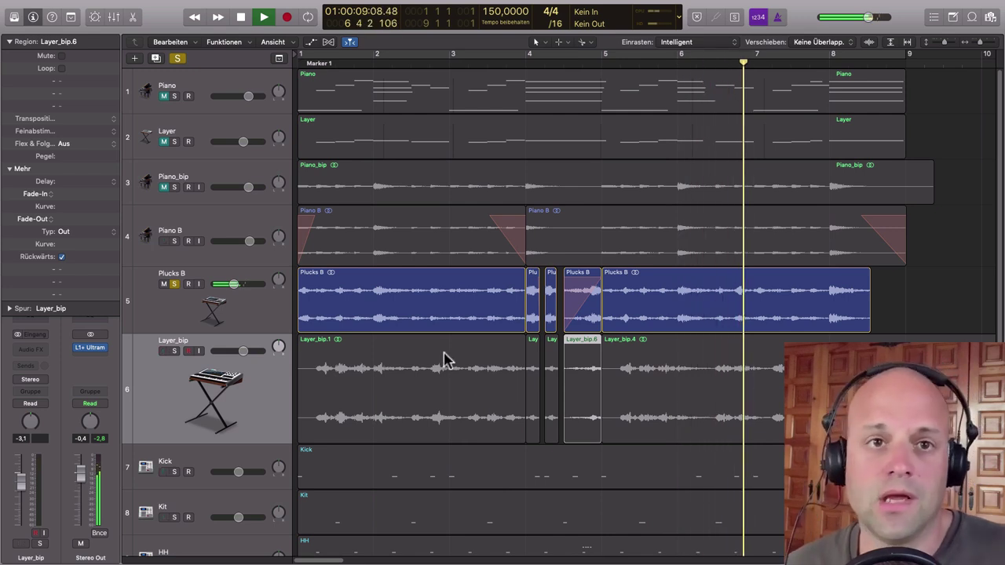
key("space")
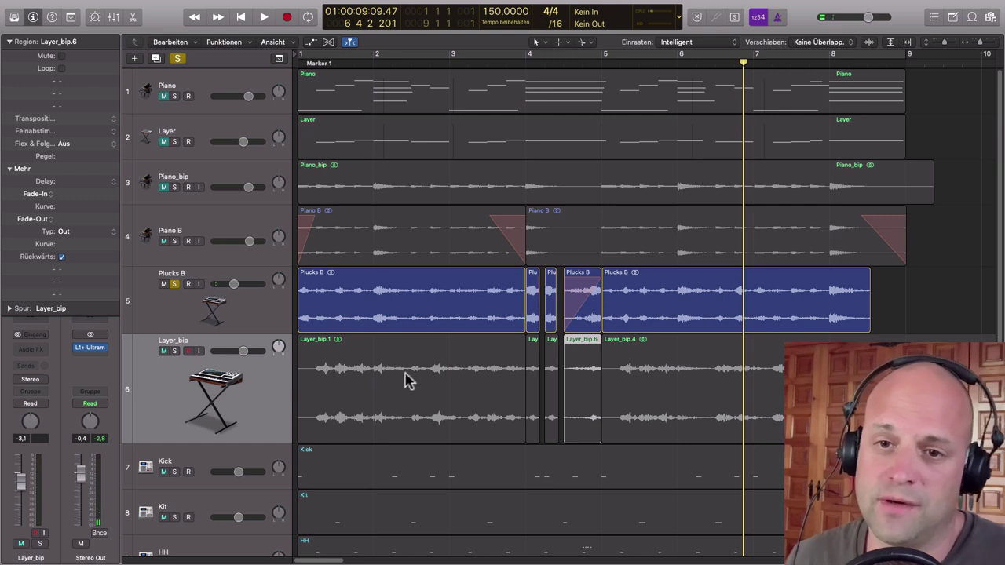
- Take Plucks B out of solo and reverse its first region with the Rückwärts option
left_click(174, 283)
left_click(218, 238)
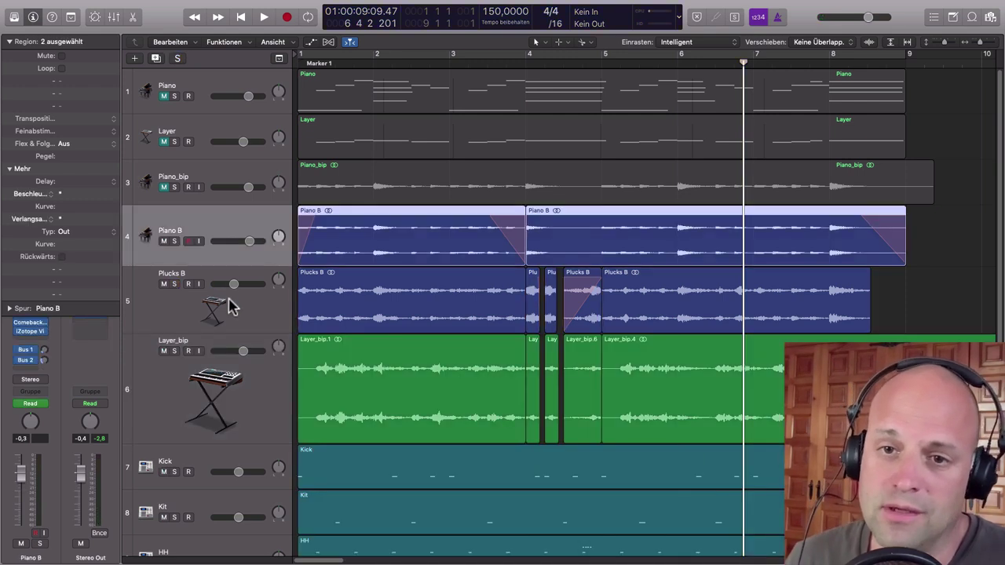
left_click(230, 307)
left_click(917, 294)
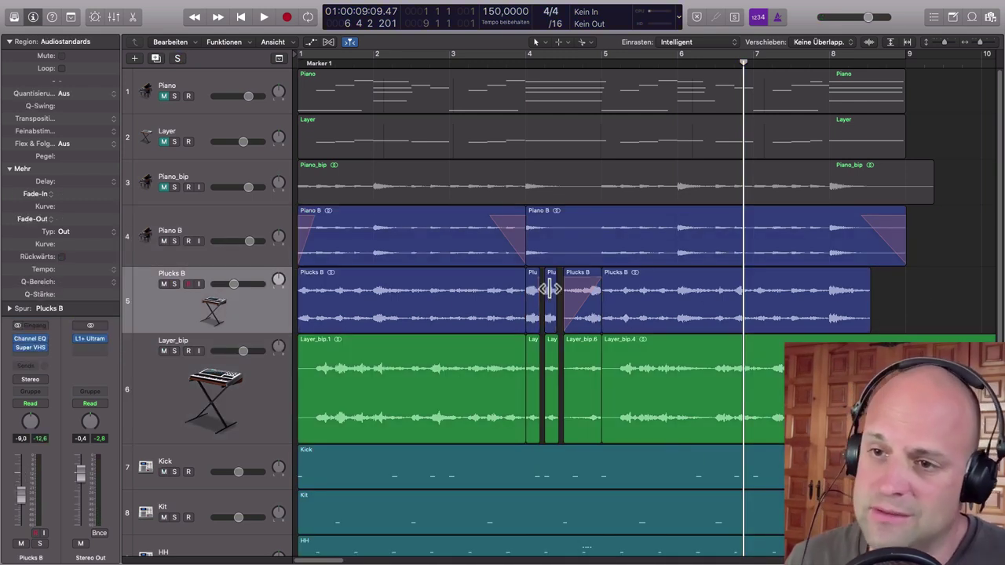
left_click(437, 288)
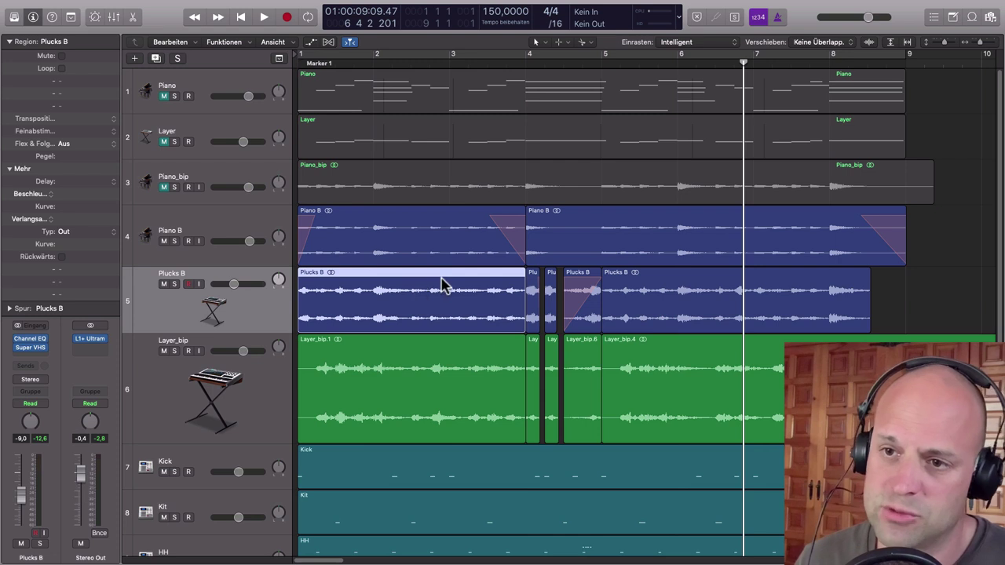
left_click(62, 258)
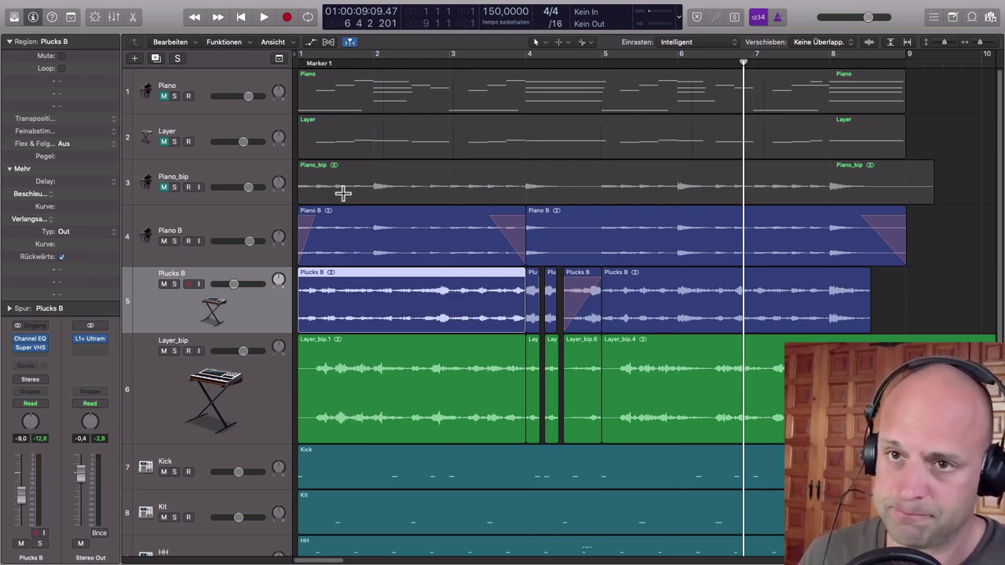
- Solo Plucks B and play its reversed first region from the project start
left_click(299, 63)
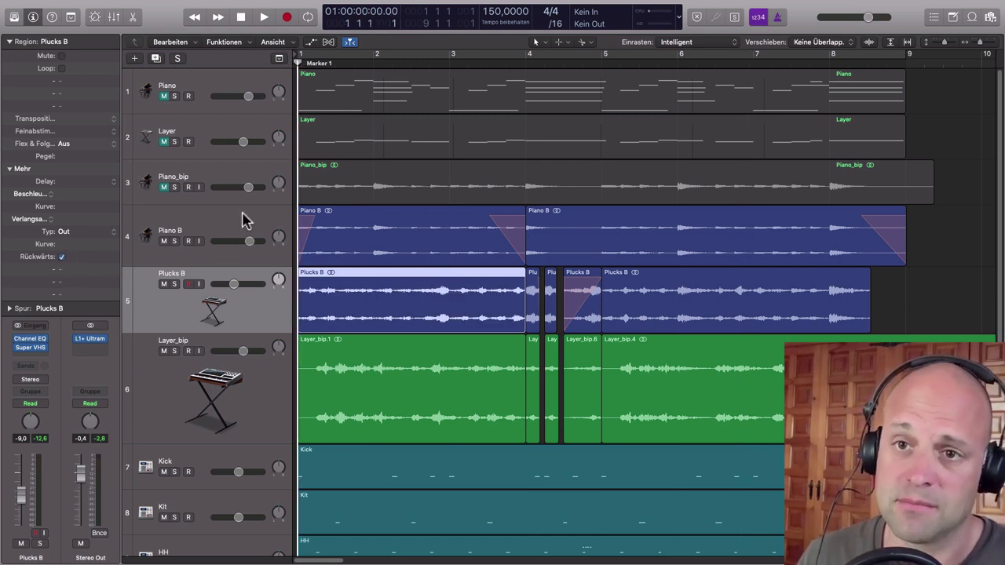
left_click(174, 284)
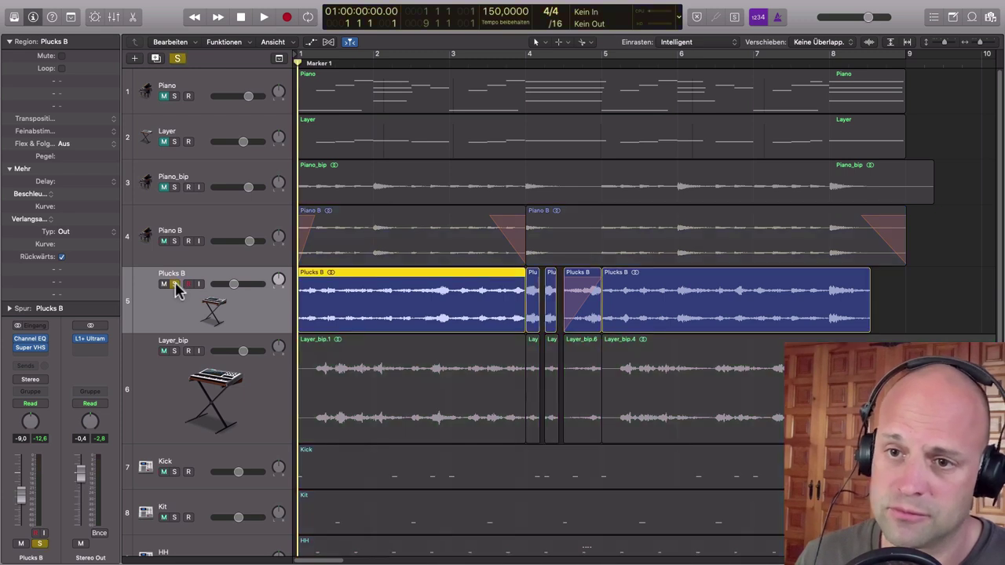
key("space")
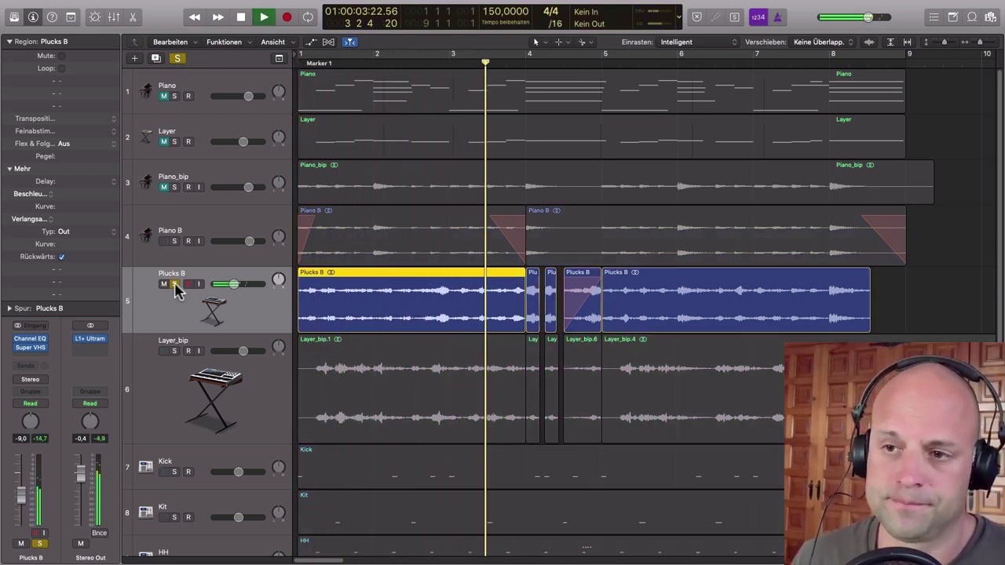
key("space")
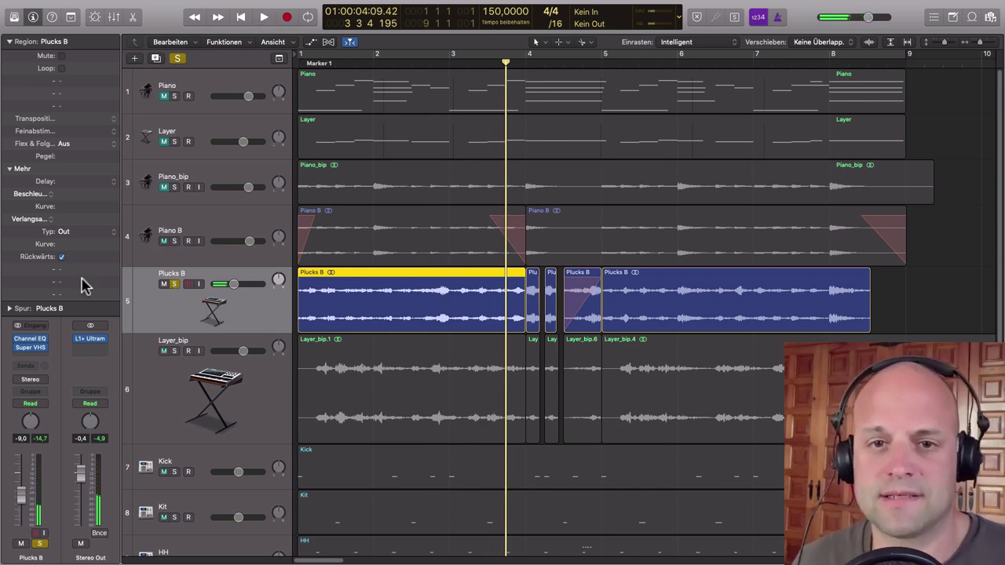
- Take Plucks B out of solo and play the full mix from the project start, muting Layer_bip
left_click(174, 241)
left_click(174, 284)
left_click(174, 241)
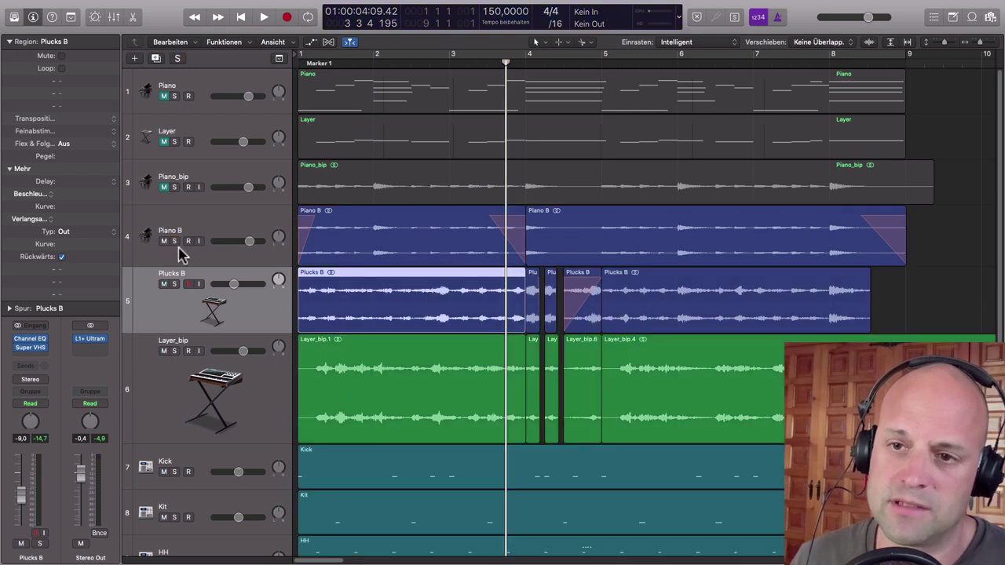
left_click(296, 63)
key("space")
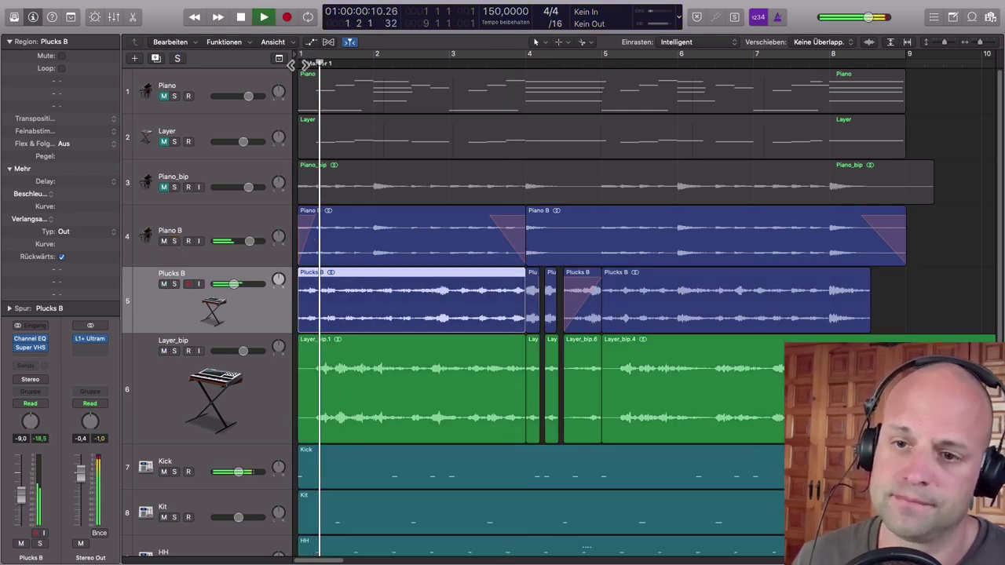
left_click(163, 351)
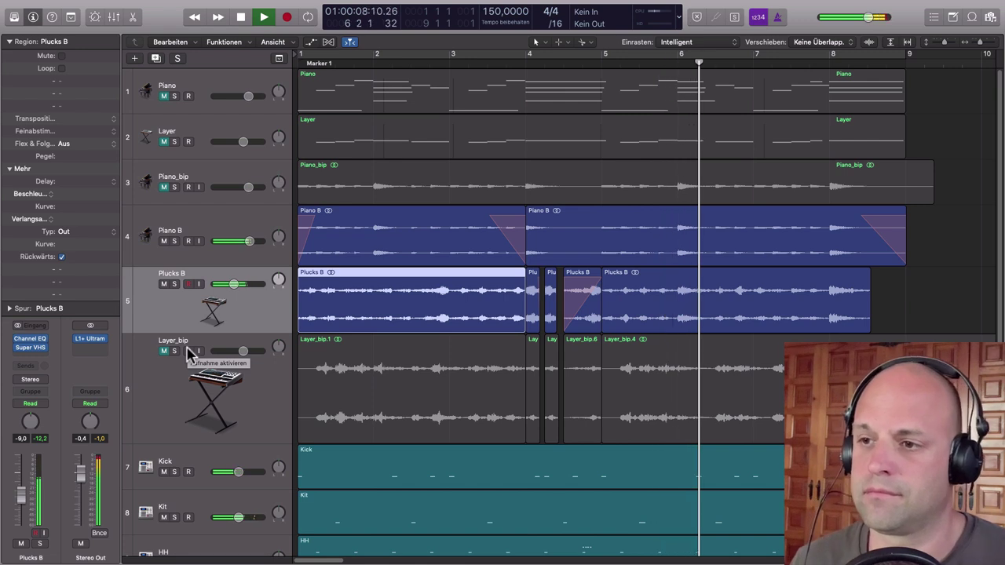
key("space")
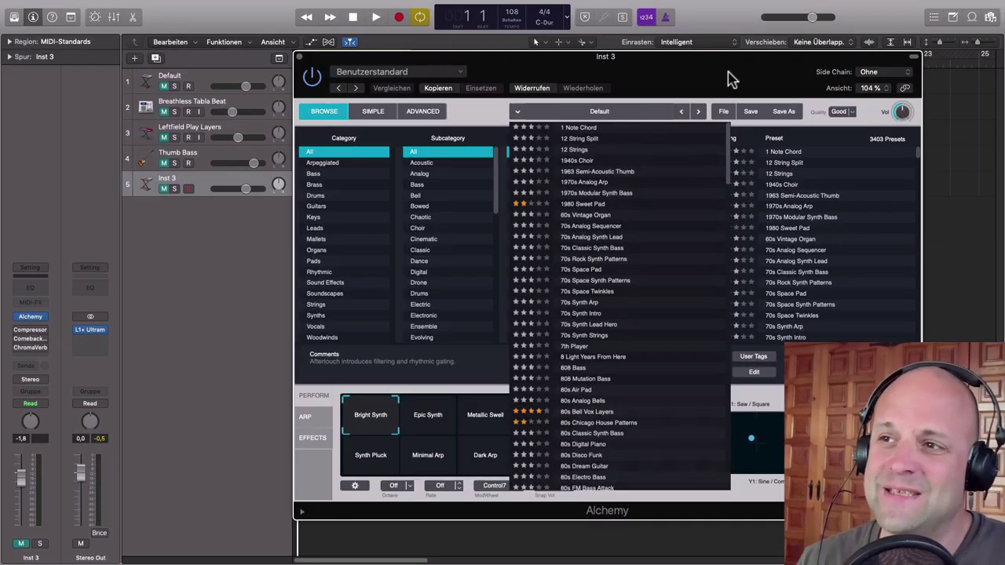
- Close Alchemy's open preset list and reposition the plug-in window, keeping the Browse view
left_click_drag(728, 79, 648, 49)
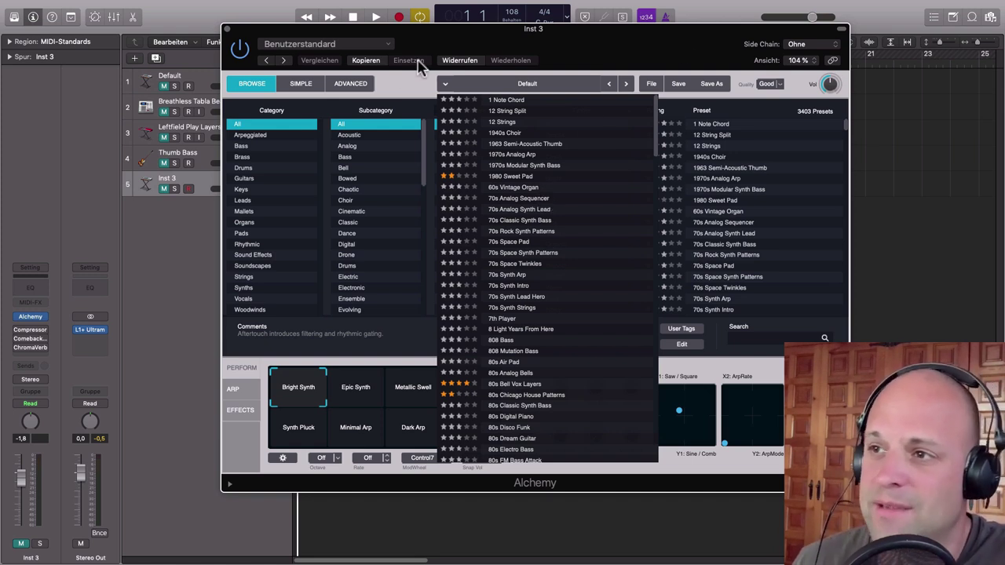
left_click(346, 84)
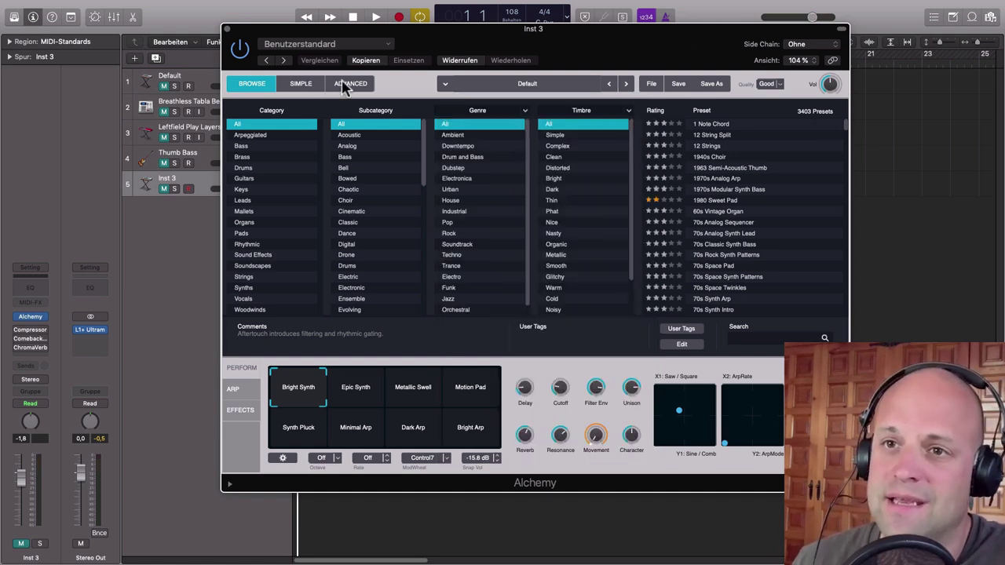
left_click(289, 85)
left_click(268, 86)
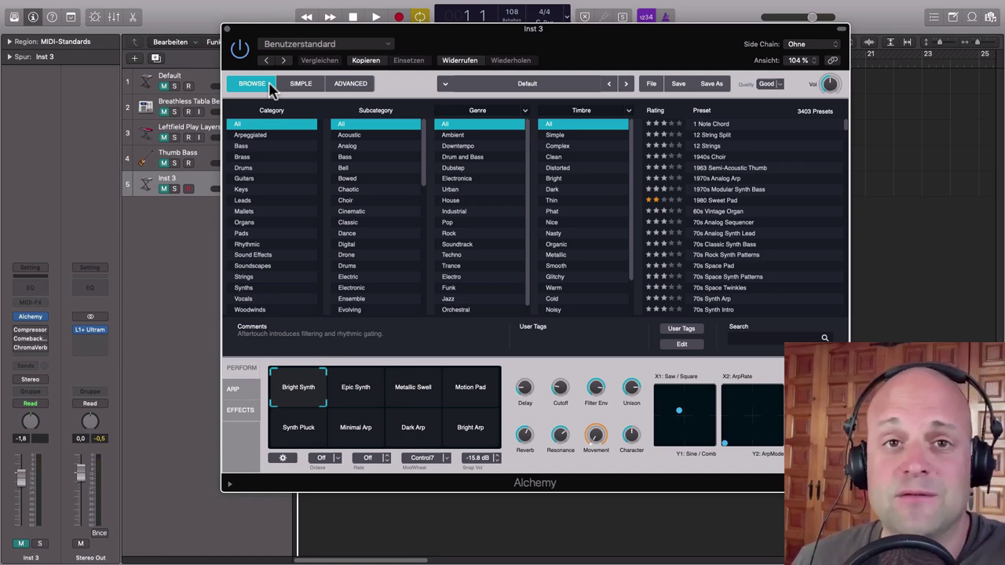
left_click_drag(604, 33, 666, 53)
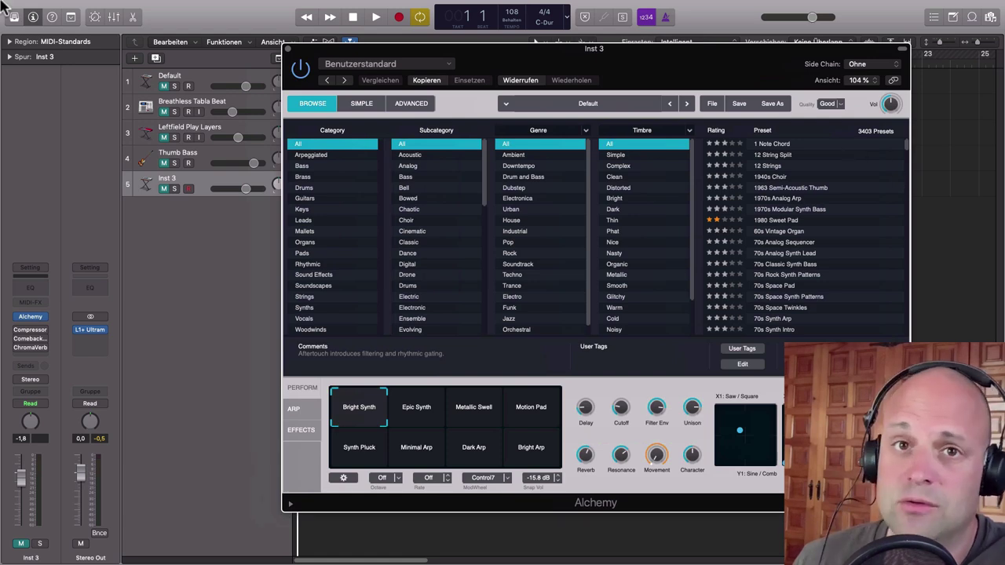
- Switch to the Finder desktop, preview the ko.mp3 audio file, and return to Logic Pro X
left_click(29, 17)
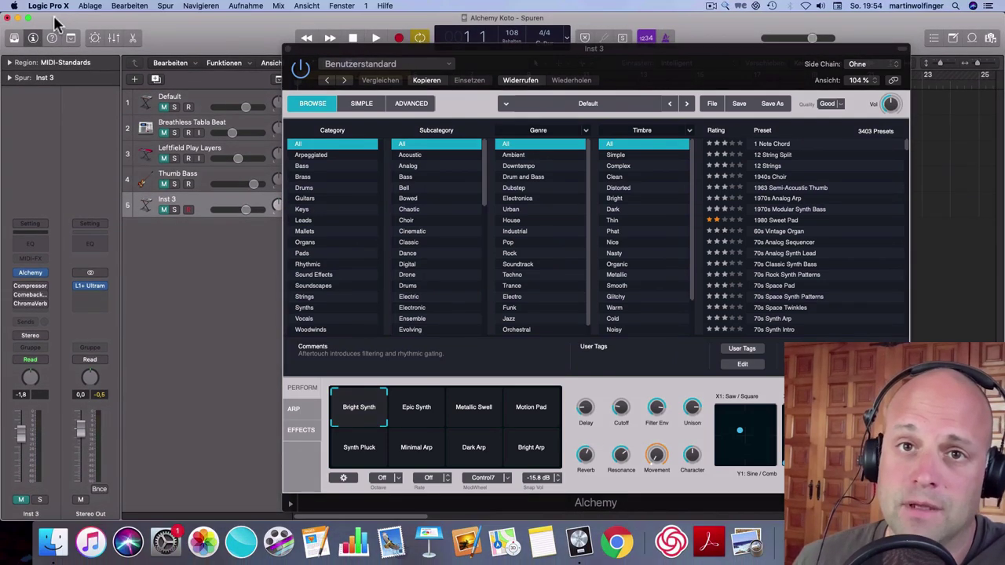
left_click(39, 383)
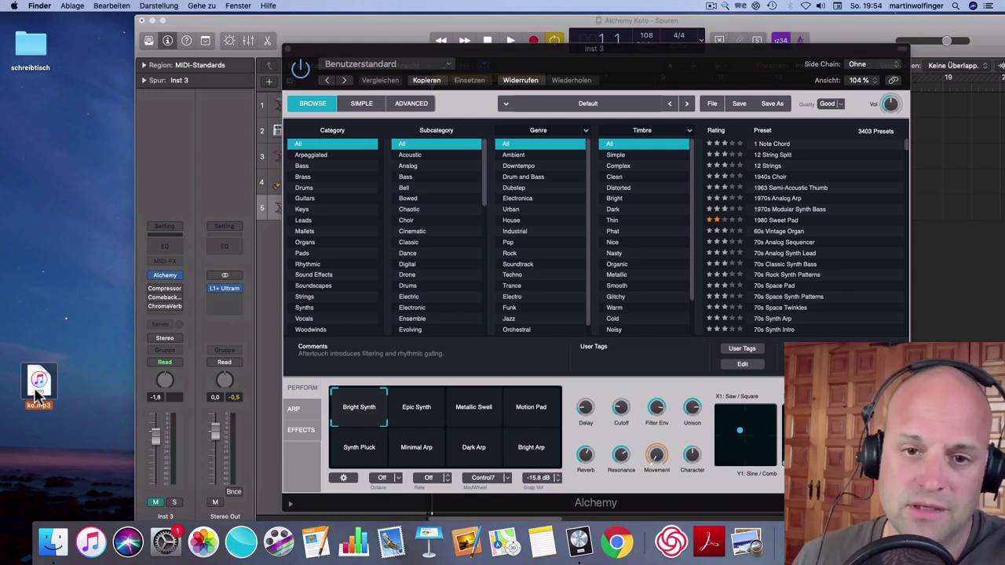
key("space")
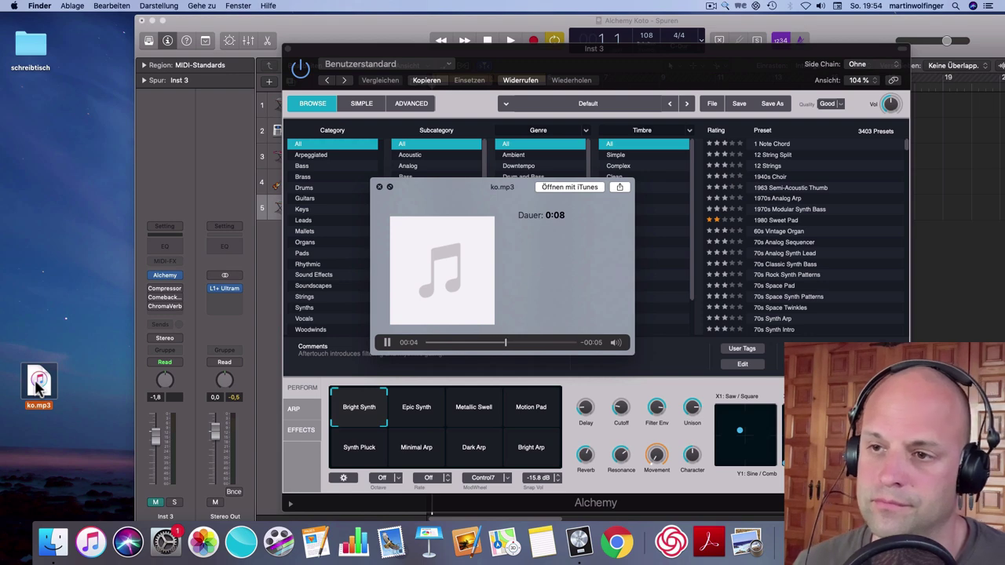
key("space")
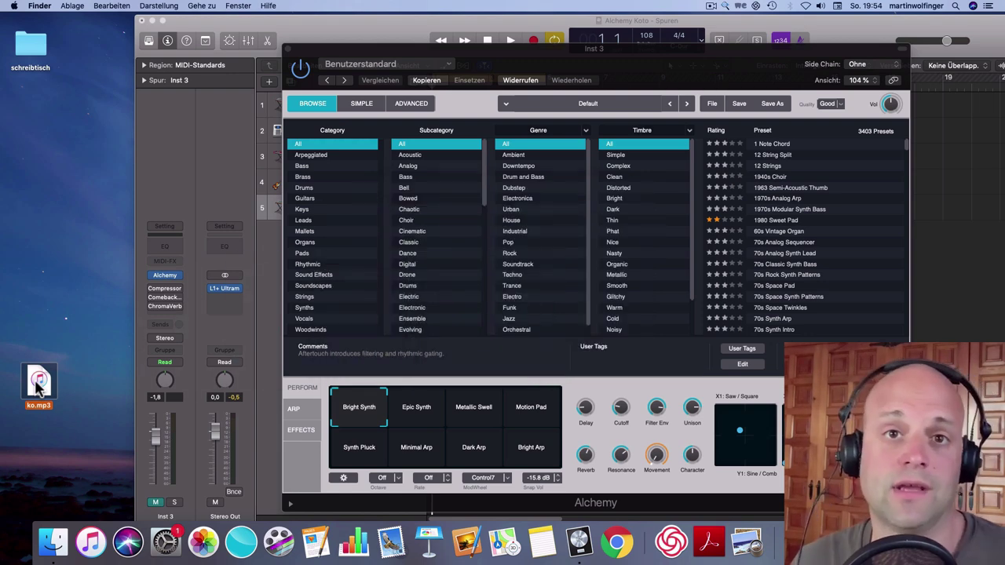
left_click(162, 21)
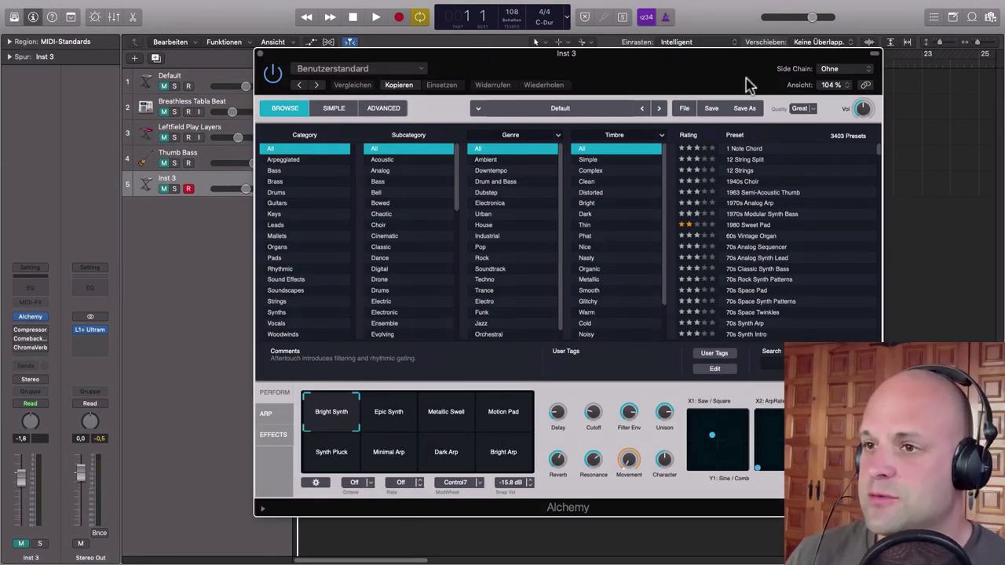
- Reposition the Alchemy window and initialize its preset
left_click_drag(716, 85, 719, 73)
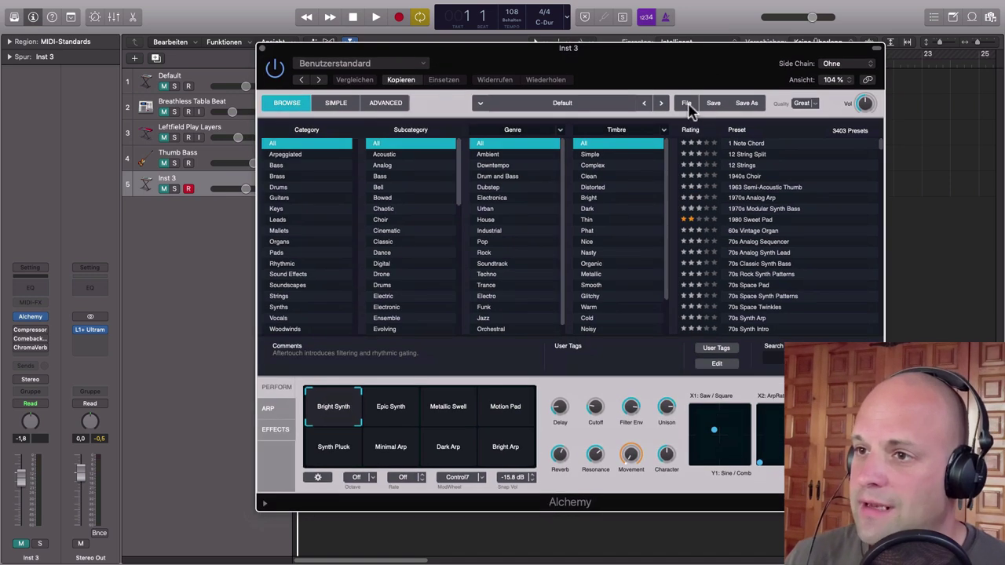
left_click(688, 105)
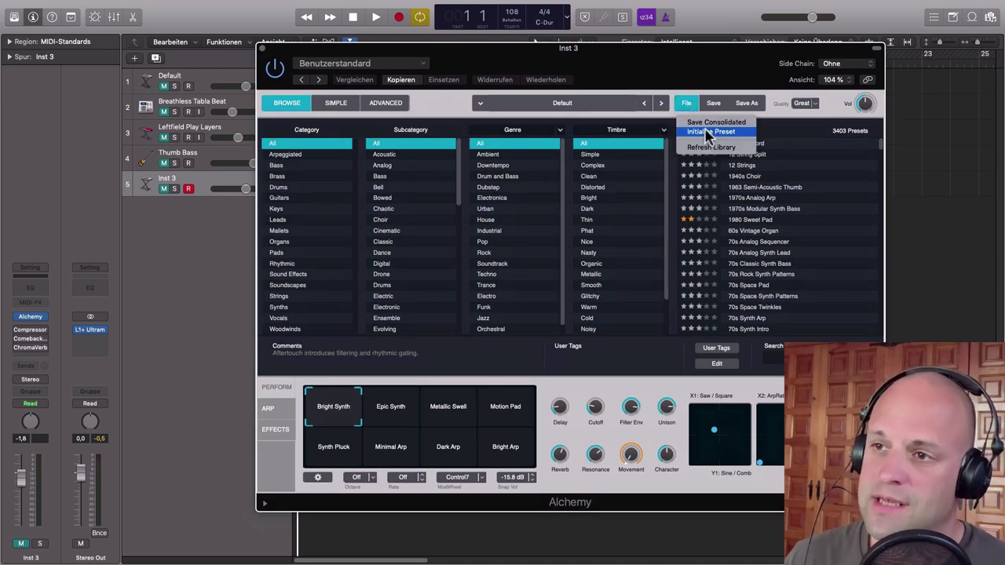
left_click(708, 132)
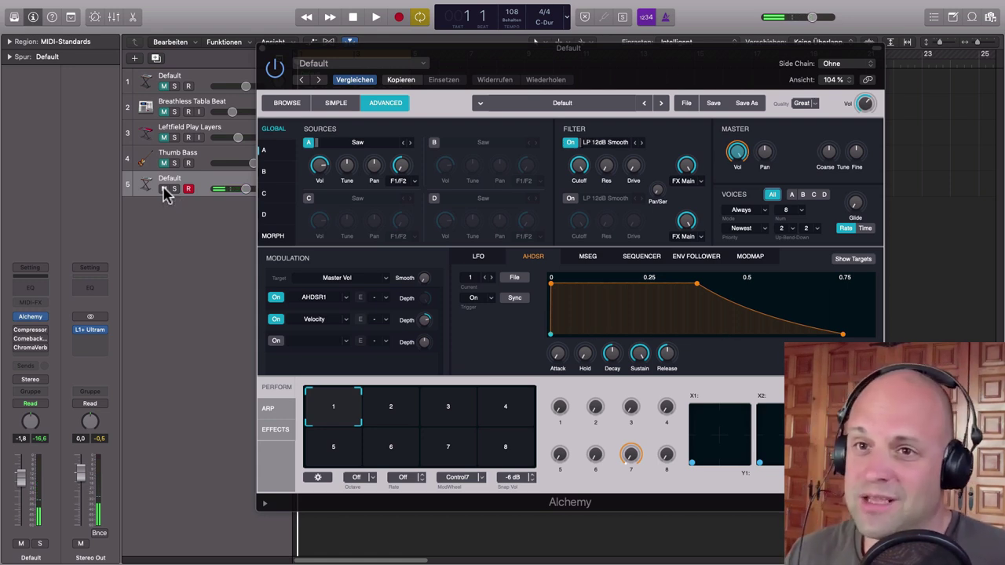
left_click(359, 144)
left_click(363, 128)
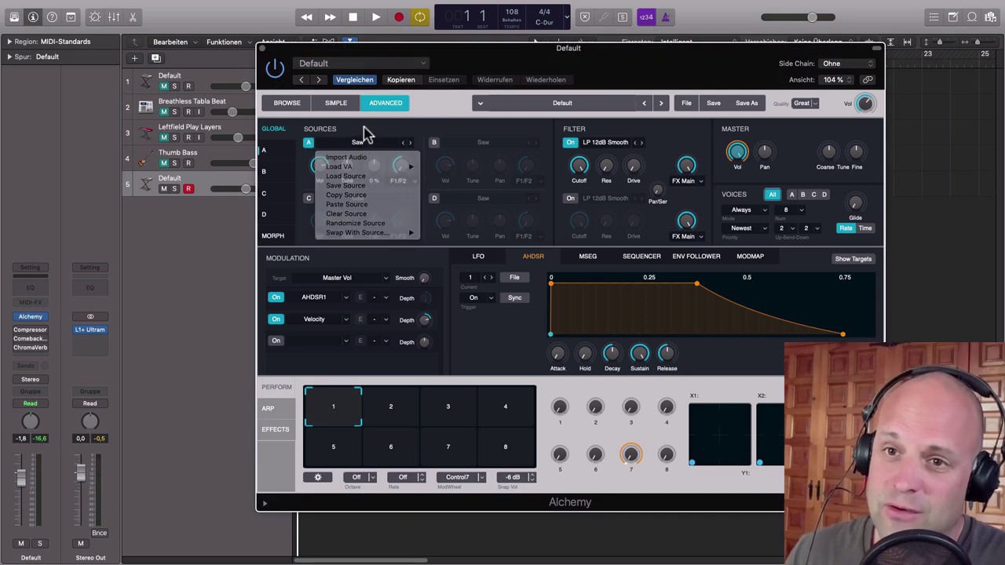
left_click(361, 147)
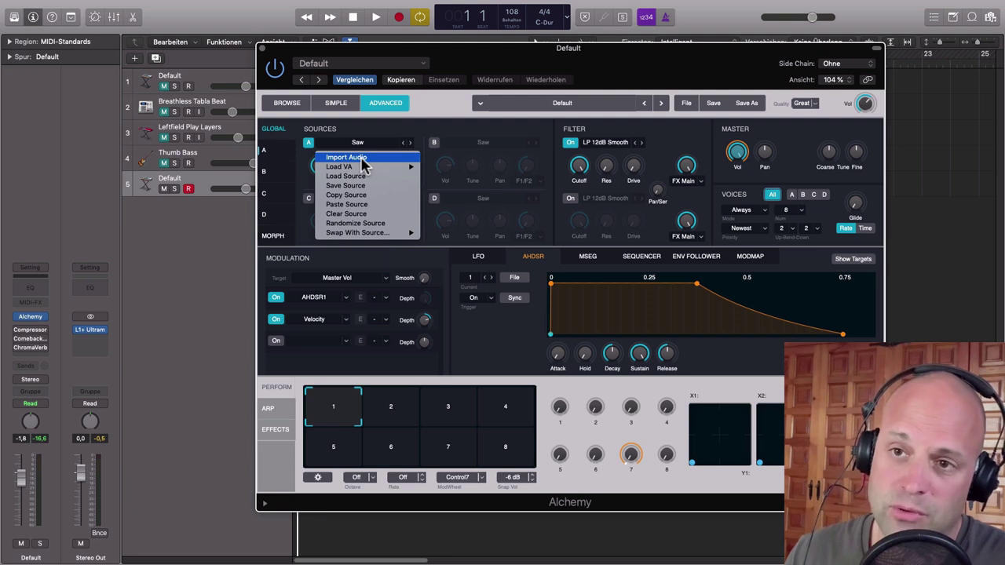
left_click(689, 108)
left_click(687, 106)
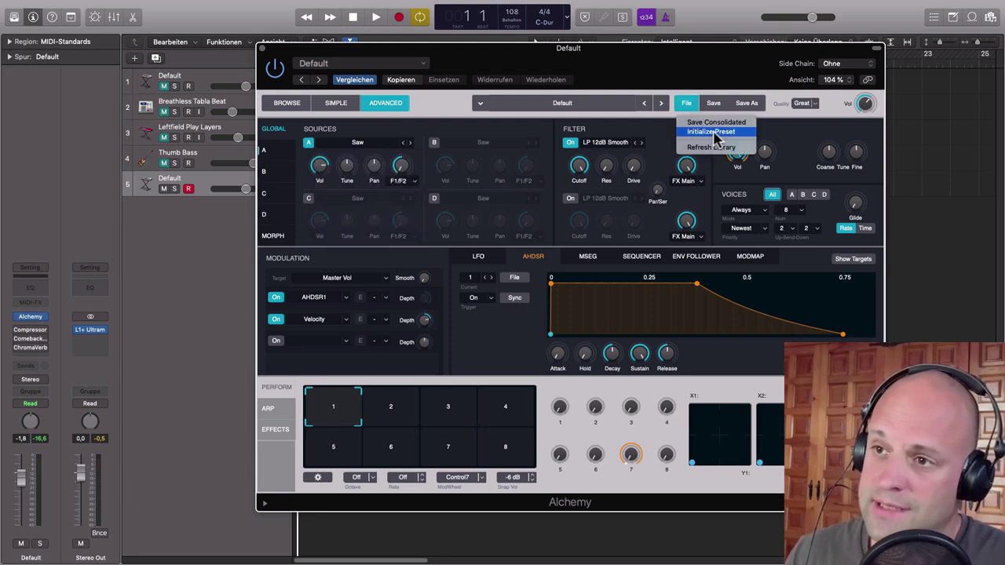
left_click(451, 101)
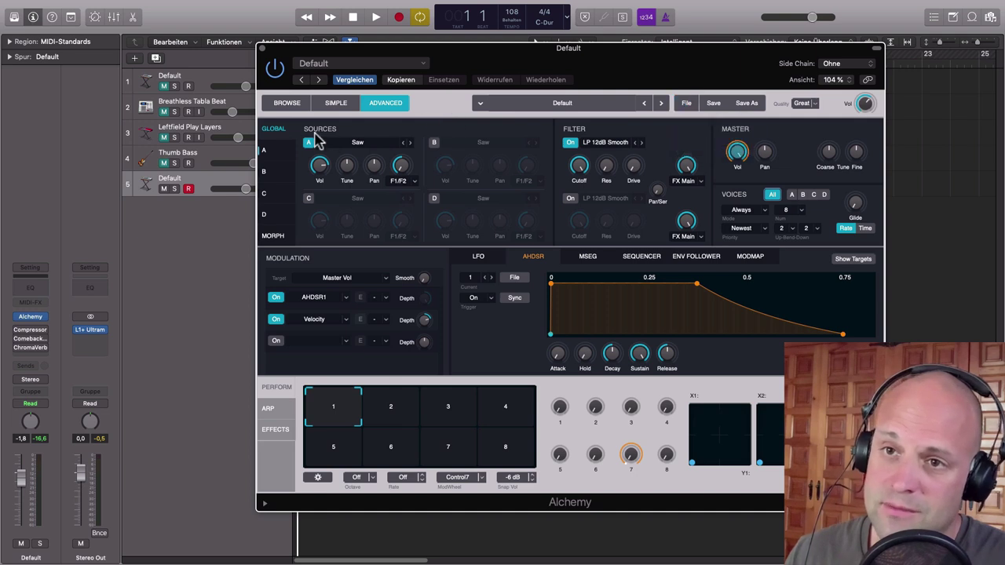
- Start an audio import for Alchemy's source A and open the samples folder on the Desktop
left_click(366, 143)
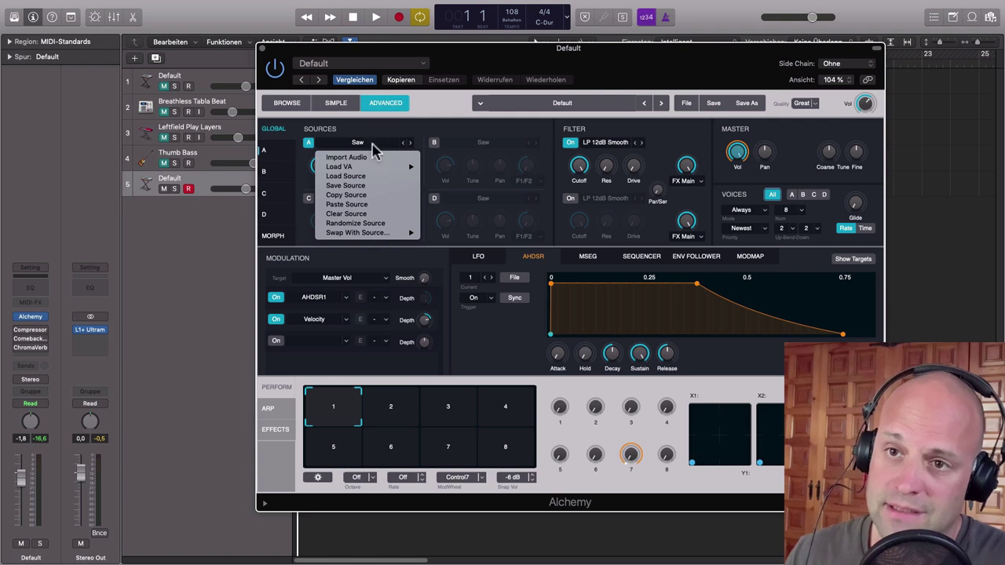
left_click(361, 158)
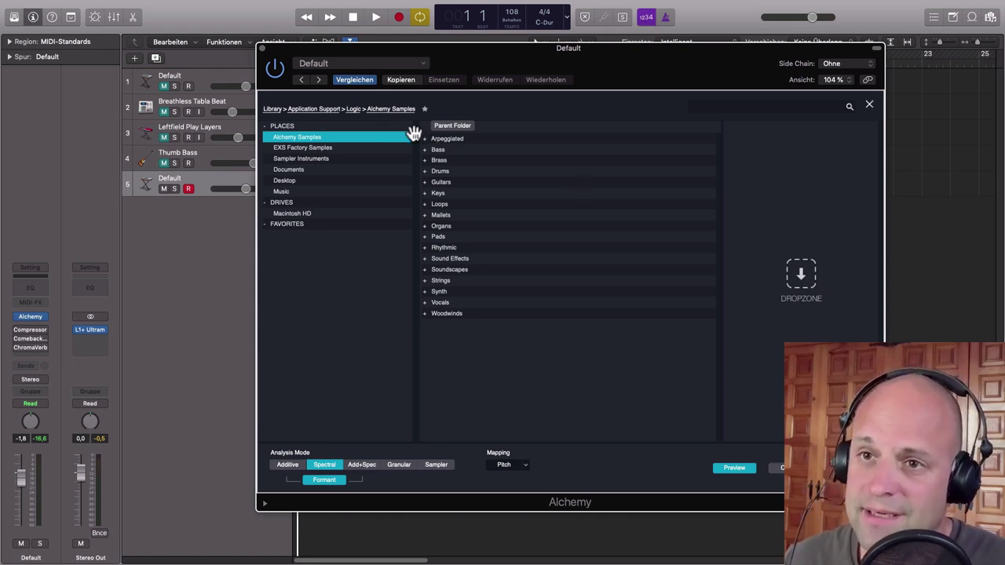
left_click(292, 182)
double_click(461, 138)
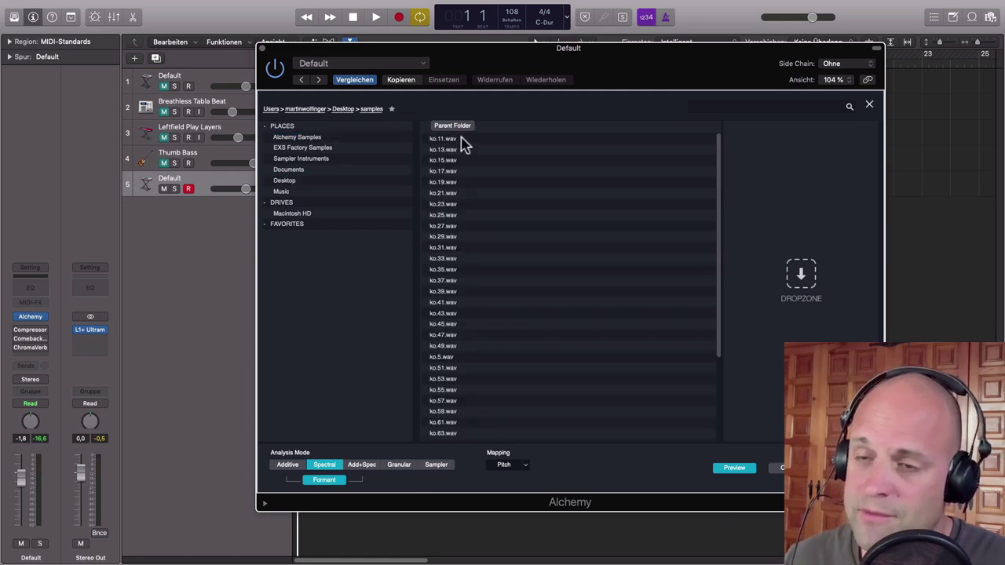
- Audition several of the ko samples and import ko.29.wav into source A with Spectral analysis and Pitch mapping
left_click(460, 182)
left_click(460, 193)
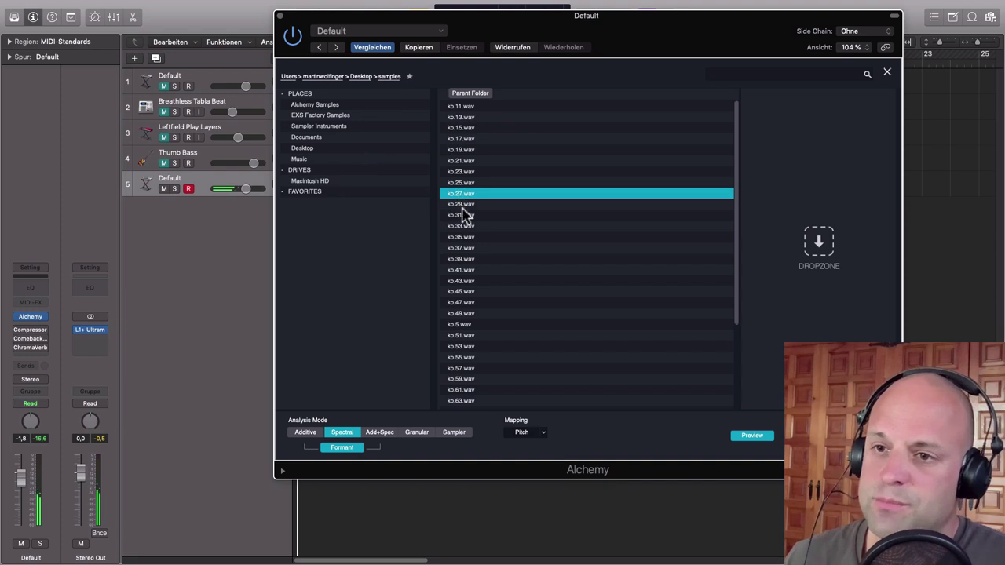
left_click(474, 236)
left_click(460, 260)
left_click(458, 304)
left_click(460, 356)
left_click(463, 259)
left_click(469, 205)
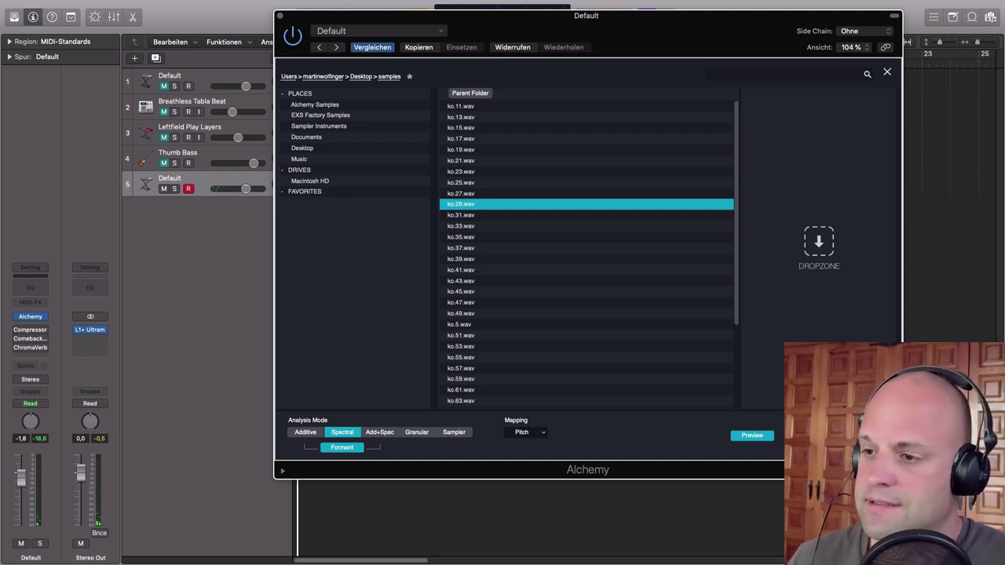
left_click(865, 435)
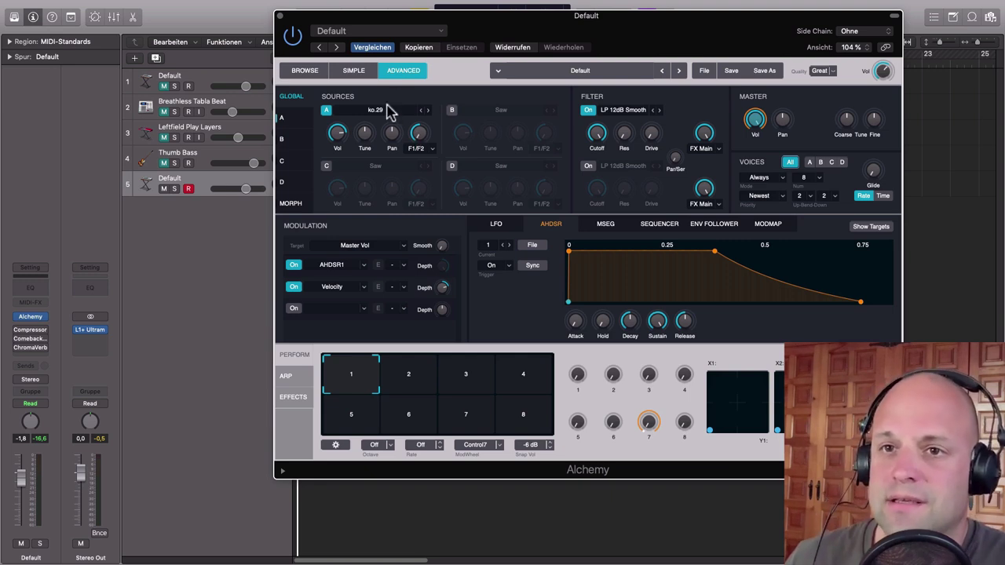
- In source A's editor, shorten the ko.29 sample's end to about 0.1 s and set the zone's loop mode to Start/End
left_click(283, 118)
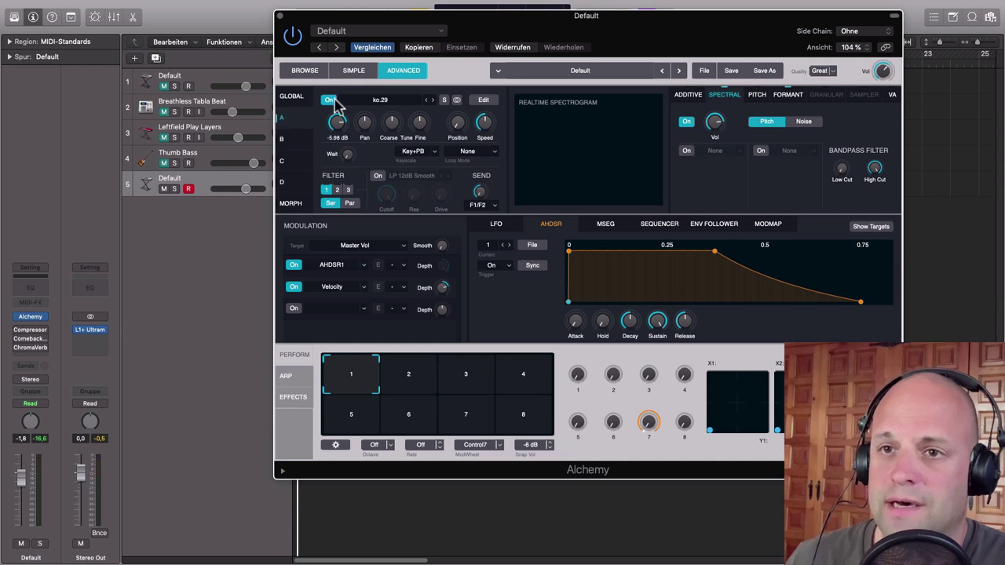
left_click(484, 101)
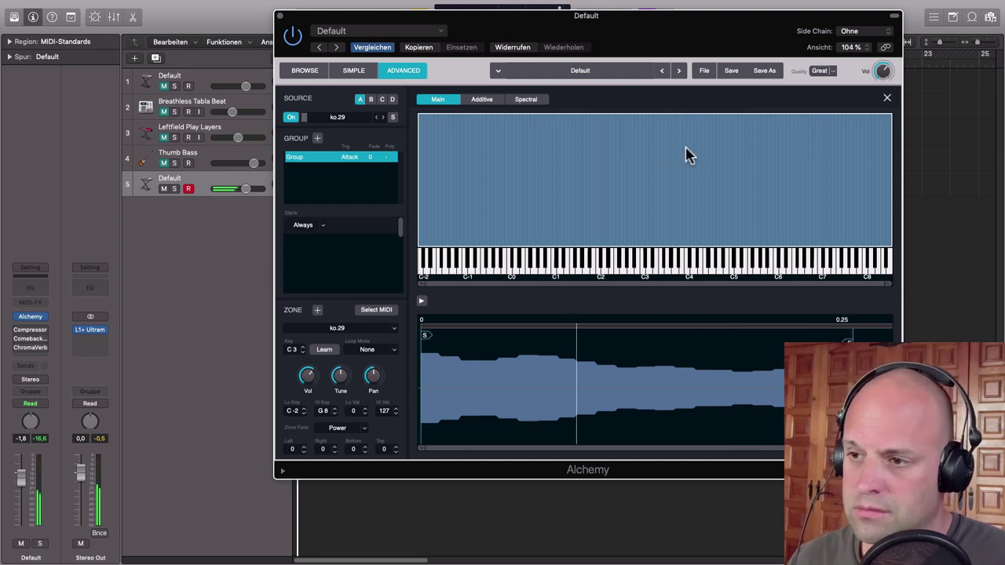
left_click_drag(794, 353, 602, 366)
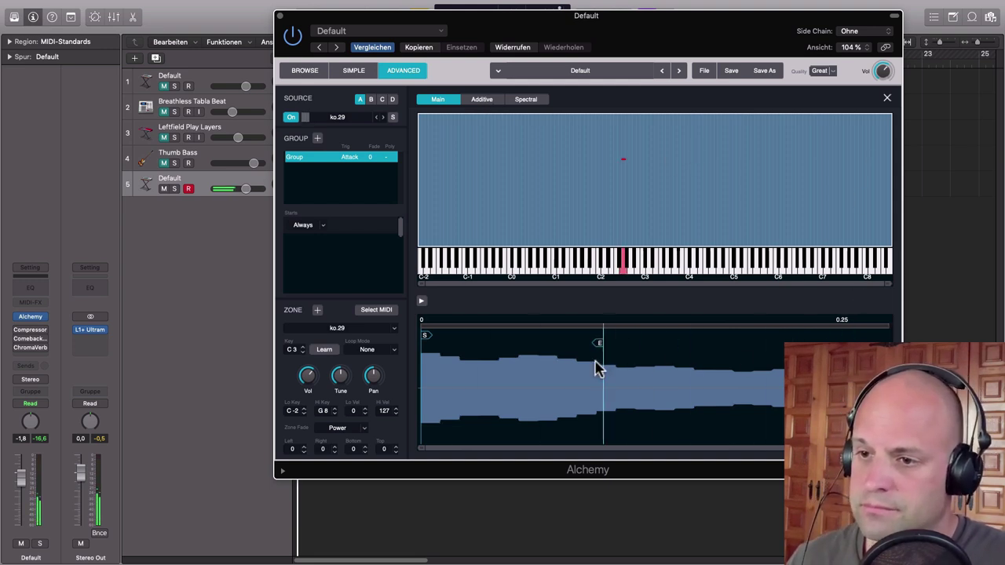
left_click(387, 351)
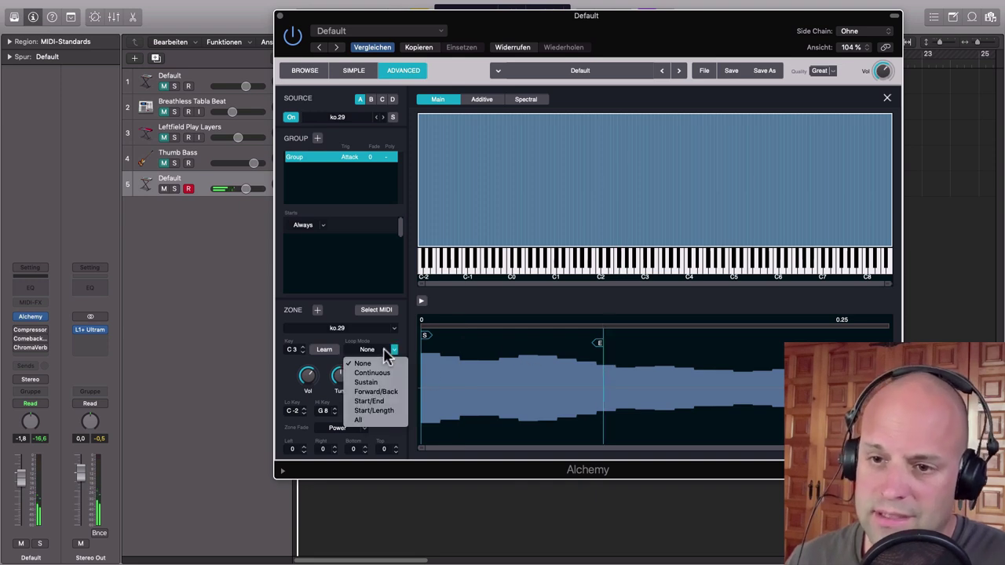
left_click(387, 401)
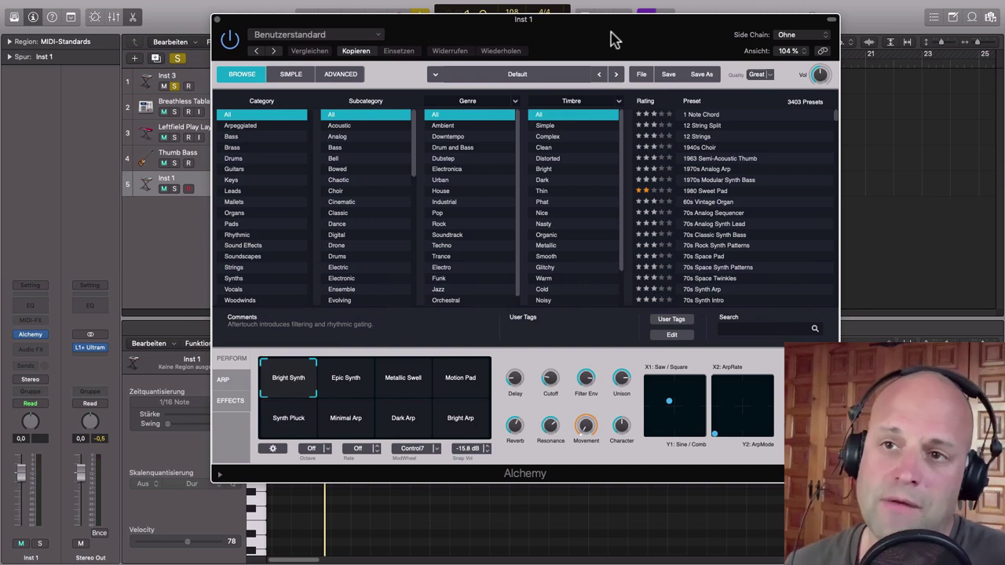
- Initialize the Alchemy preset on the Inst 1 track
left_click(354, 74)
left_click(241, 75)
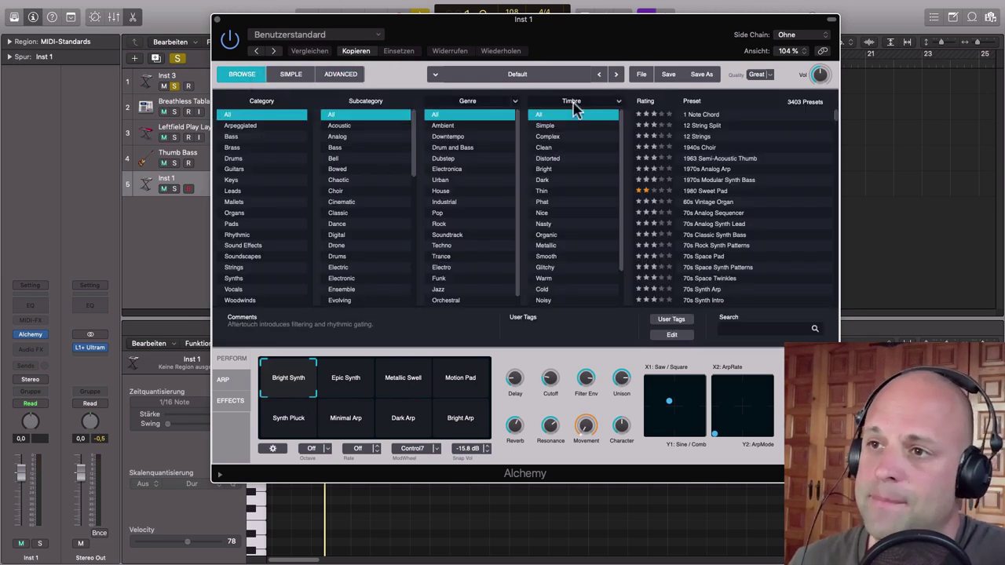
left_click(641, 74)
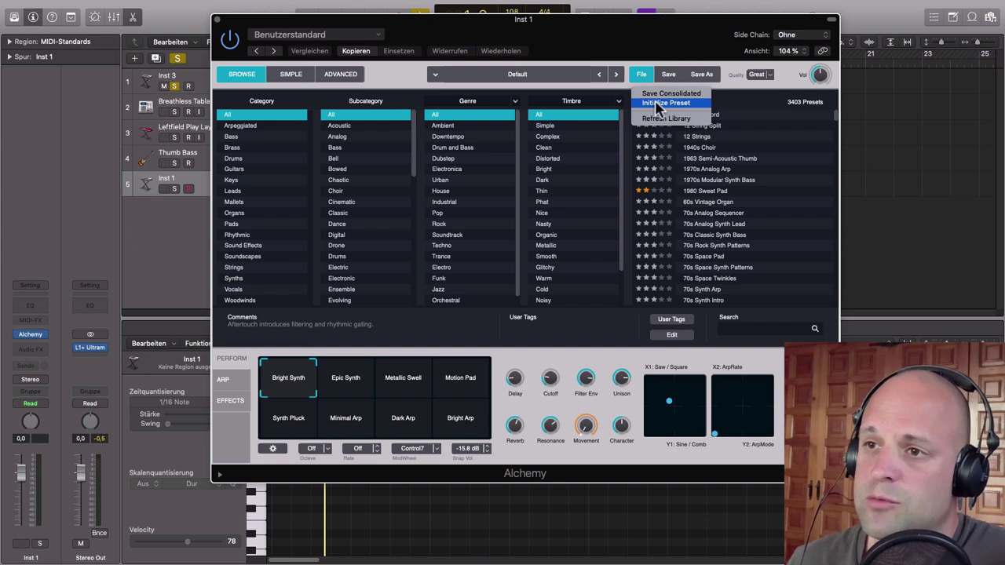
left_click(658, 103)
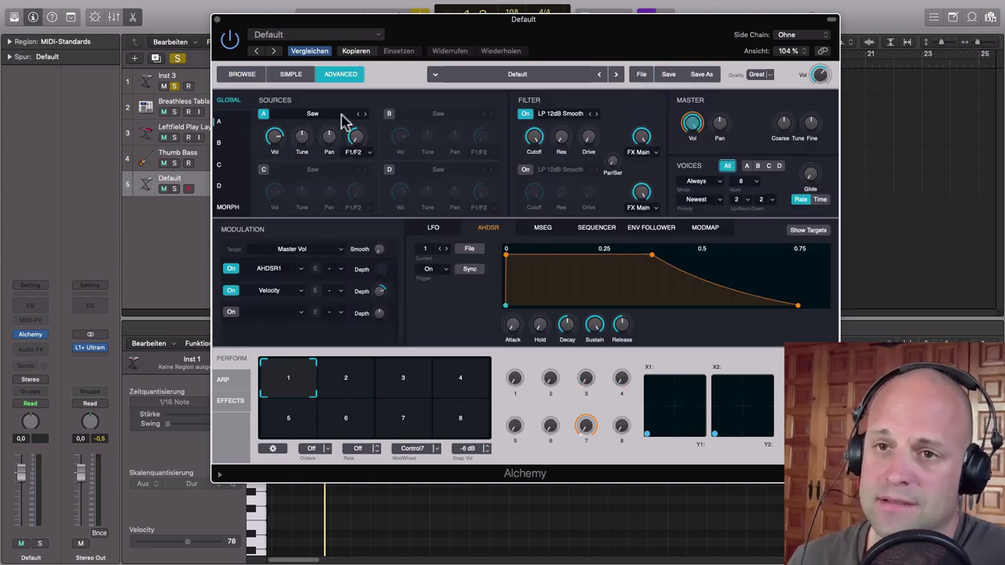
- Open the audio import for source A of the initialized preset and browse to the Desktop's samples folder
left_click(314, 116)
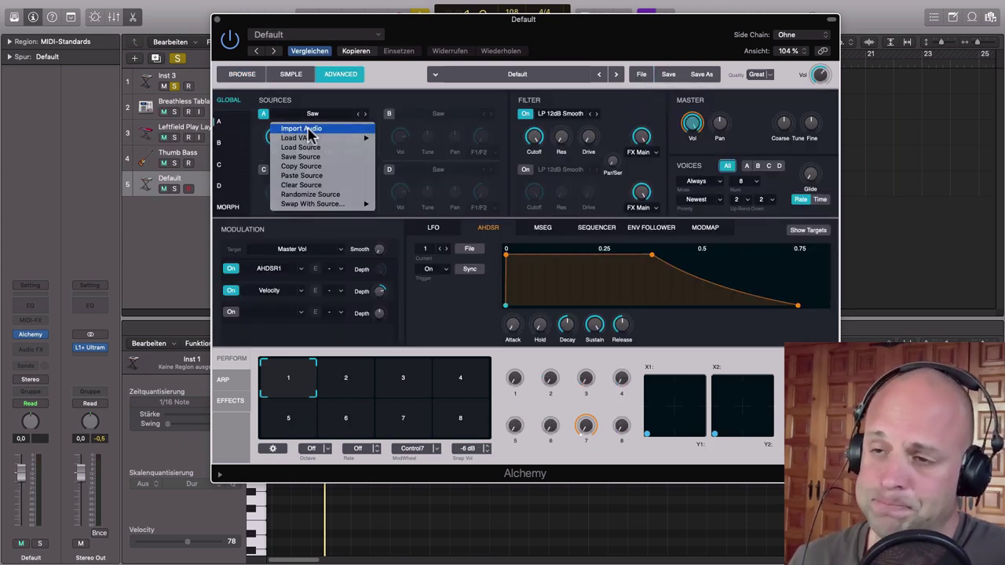
left_click(309, 129)
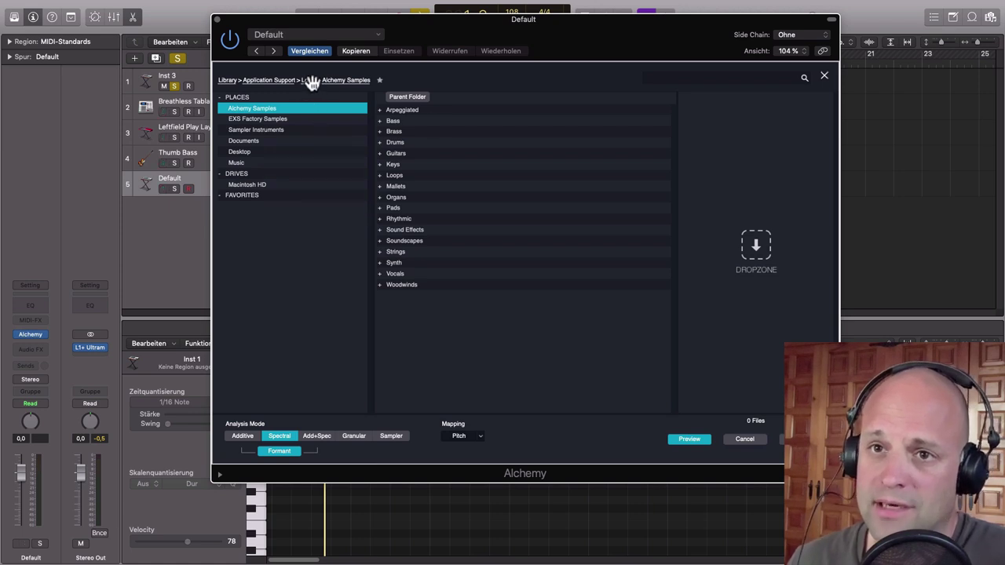
left_click(264, 151)
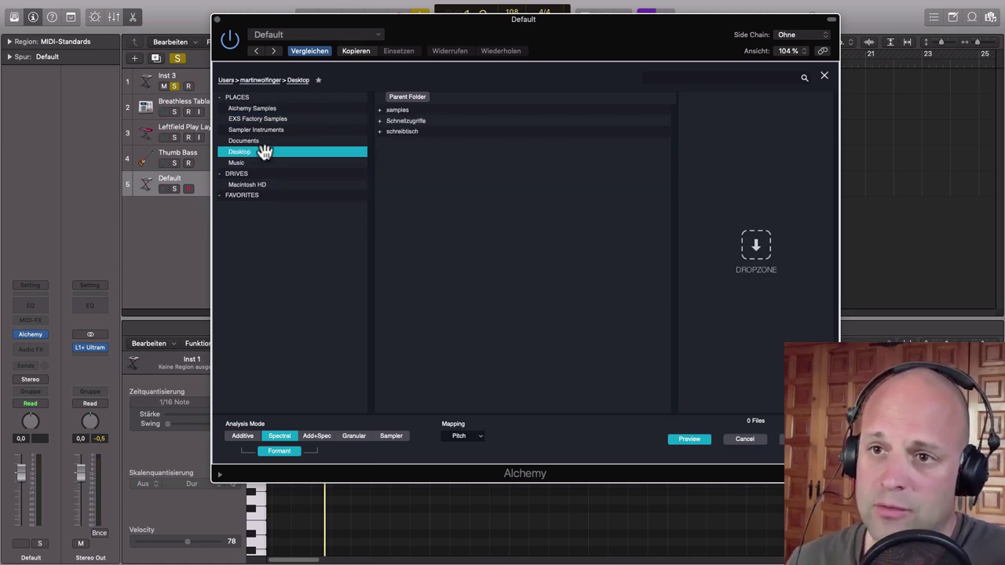
double_click(422, 109)
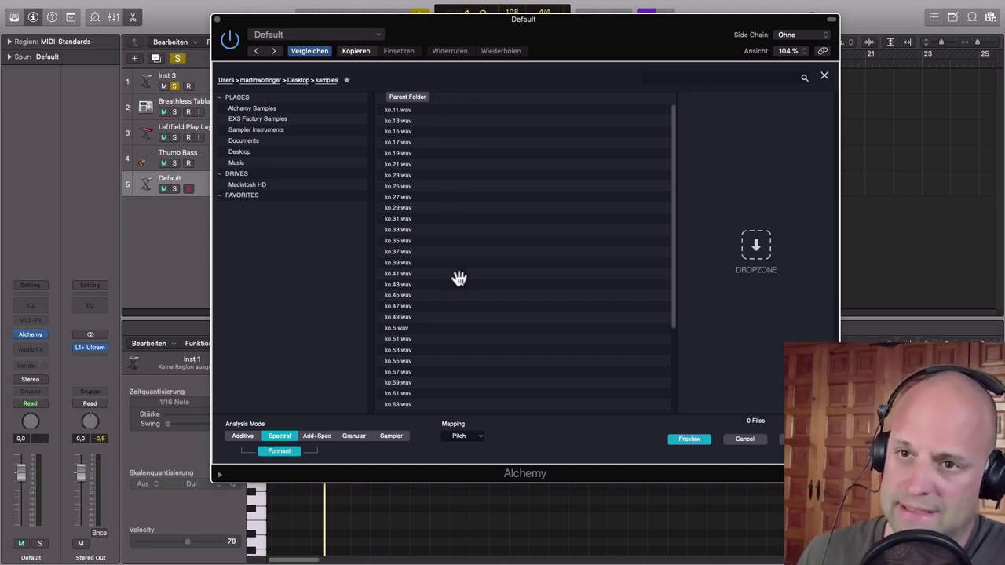
- Solo the new Alchemy track and audition ko samples such as ko.15.wav, ko.17.wav and ko.21.wav
left_click(406, 130)
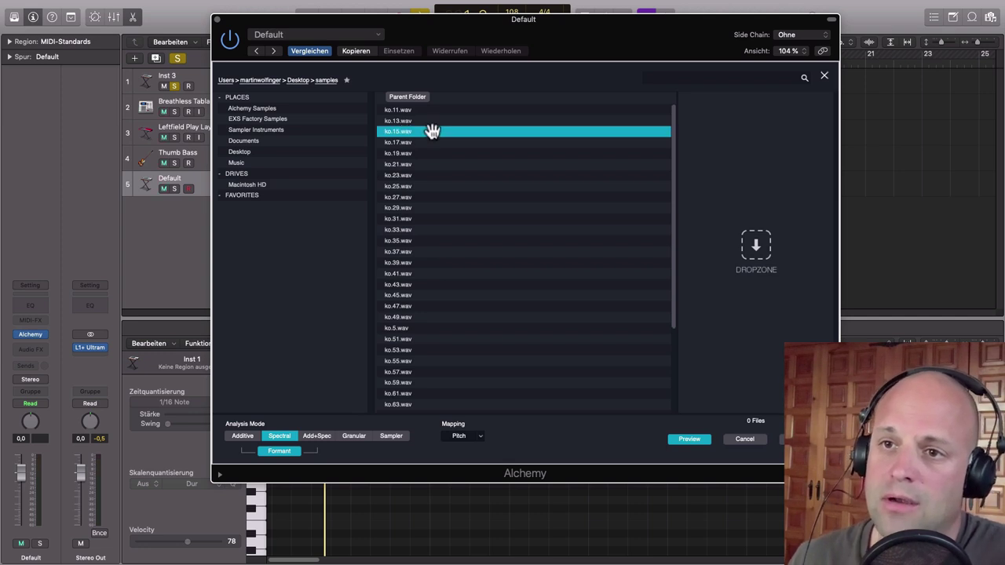
left_click(406, 142)
left_click(406, 165)
left_click(174, 188)
left_click(486, 131)
left_click(464, 154)
- Add ko.15.wav, ko.29.wav, ko.43.wav and ko.71.wav to the import dropzone
left_click(455, 132)
left_click_drag(455, 132, 786, 139)
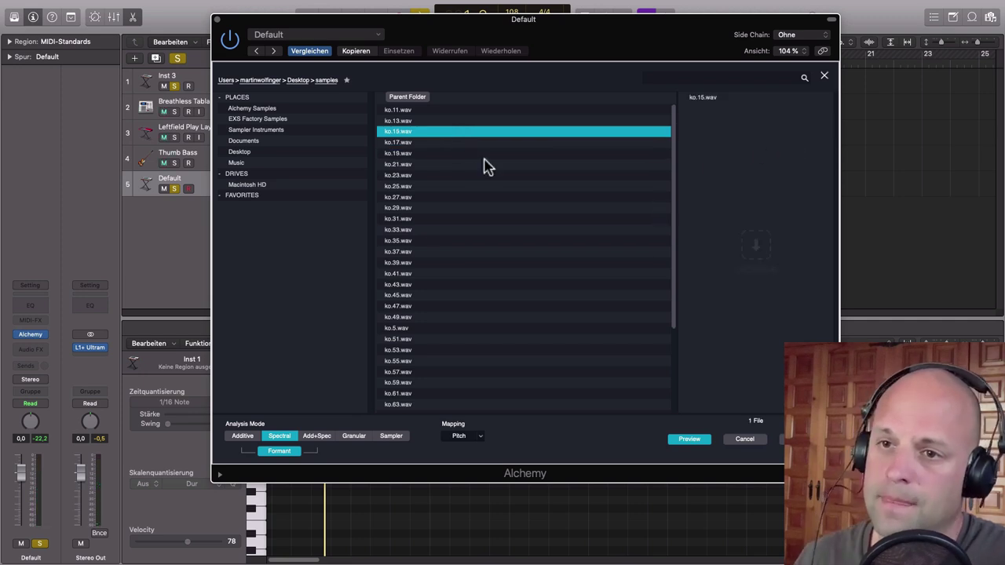
left_click(423, 209)
left_click_drag(680, 195, 758, 189)
left_click_drag(397, 285, 785, 231)
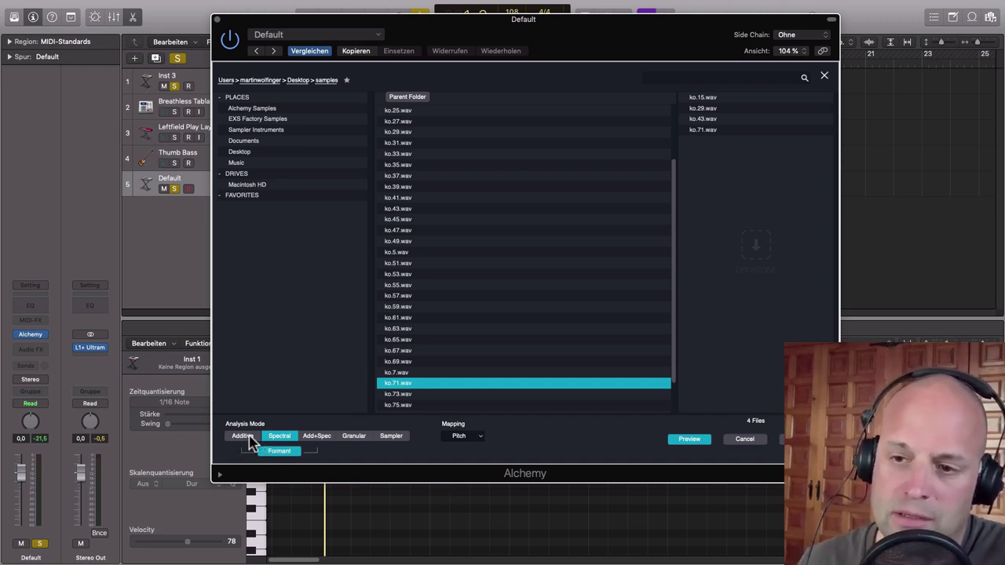
- Import the four collected samples with Sampler analysis mode and Drum mapping, and record-enable the track
left_click(395, 440)
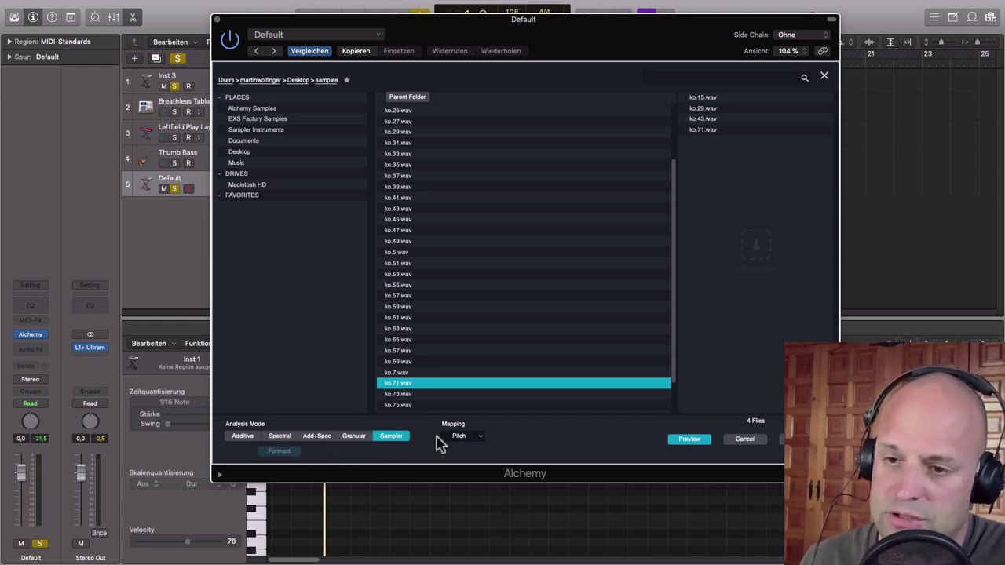
left_click(480, 437)
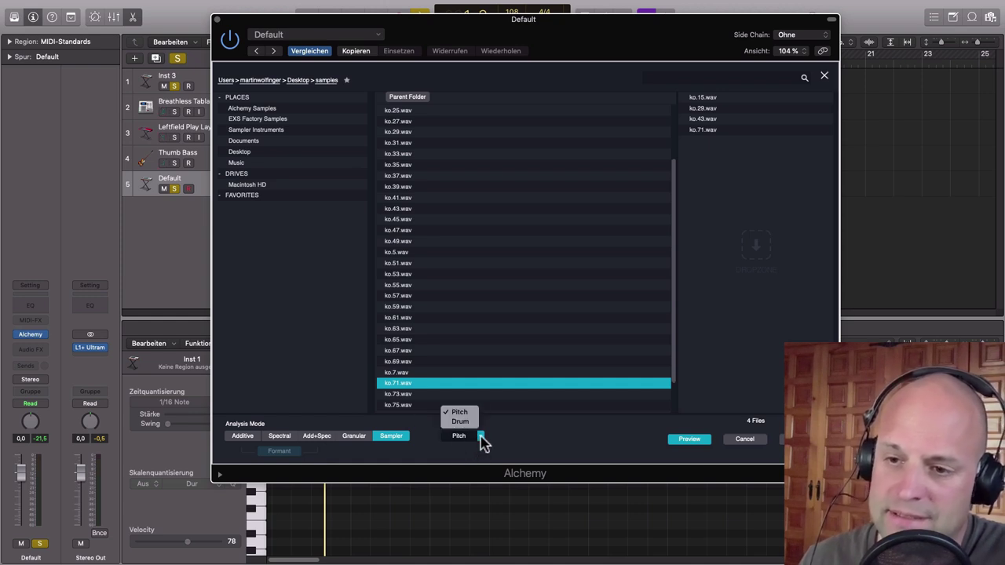
left_click(535, 427)
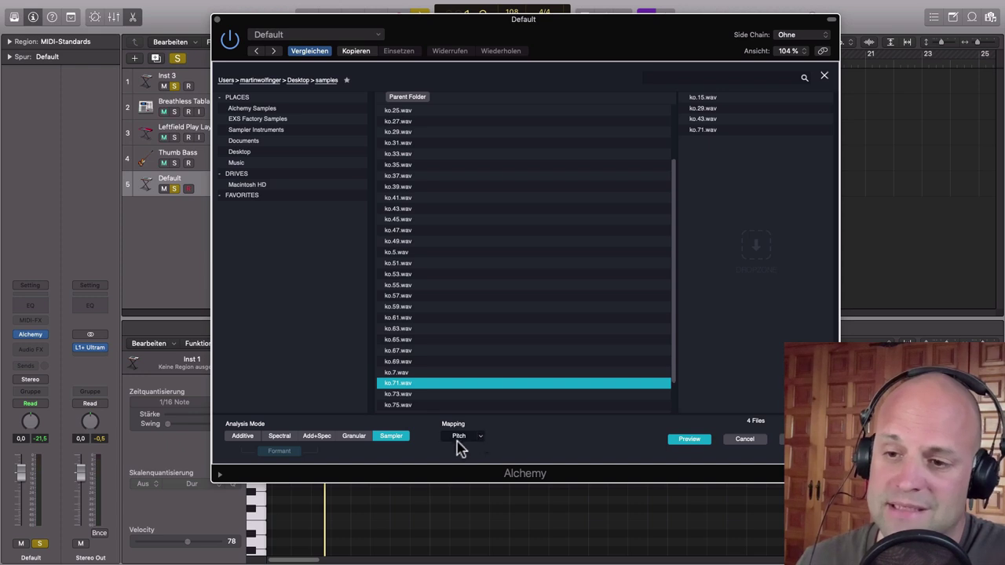
left_click(480, 436)
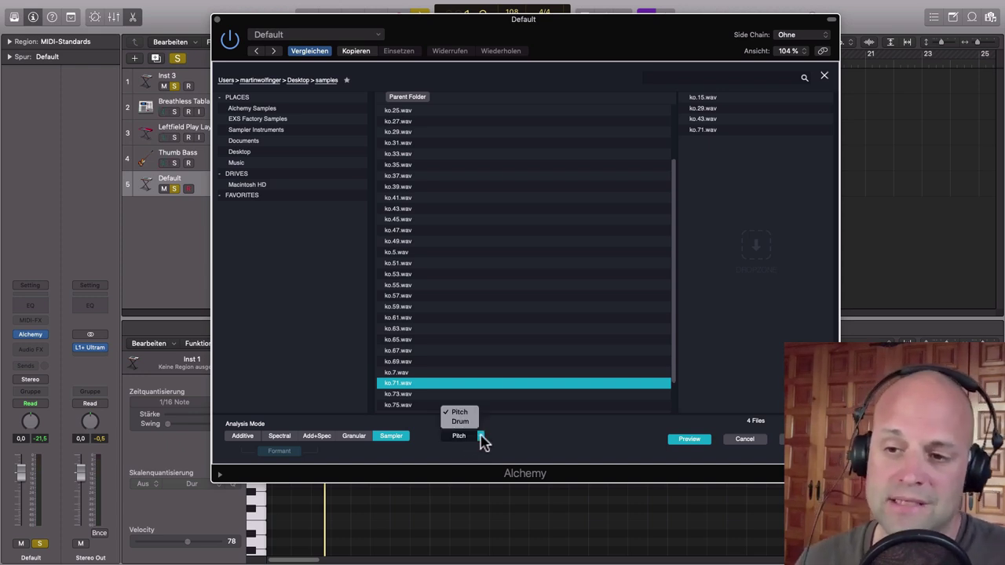
left_click(470, 422)
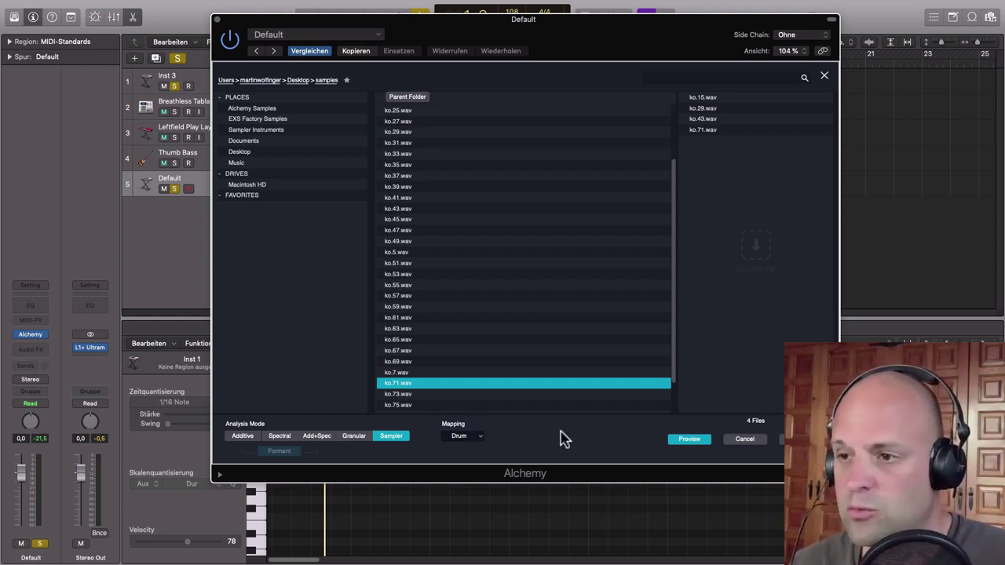
left_click(799, 440)
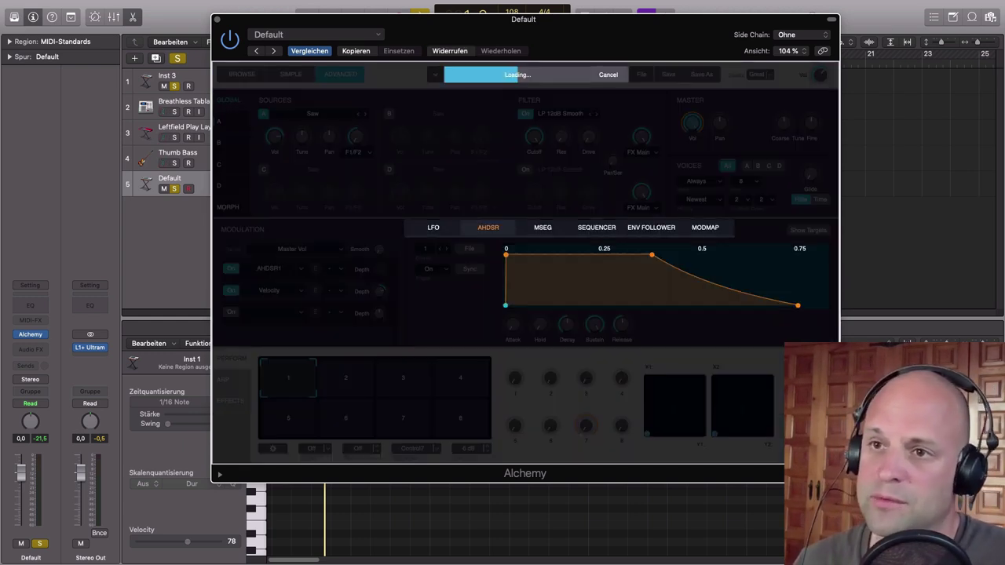
left_click(193, 188)
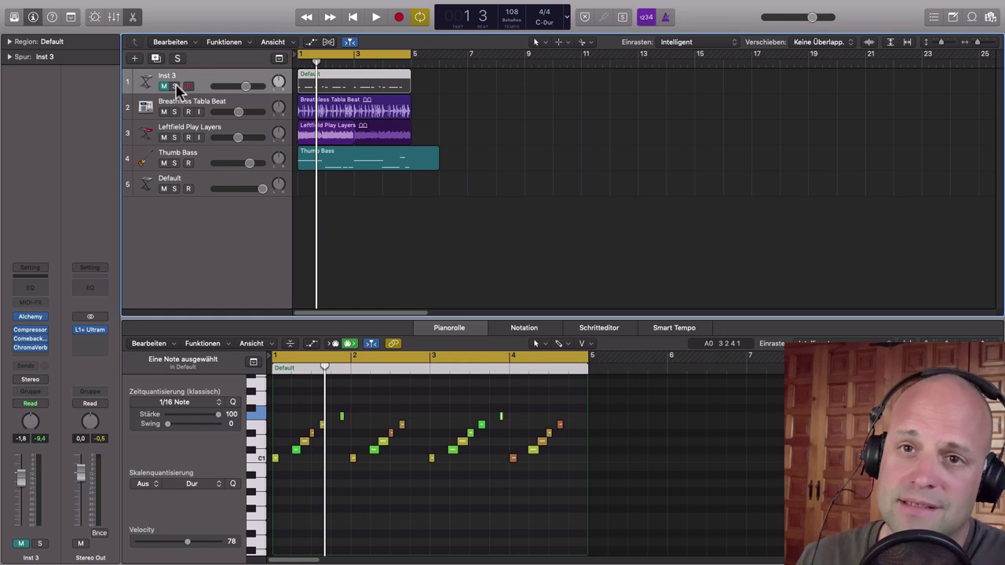
- Toggle solo on the Inst 3 track, play the arrangement to hear the sampled part, and stop playback
left_click(174, 86)
left_click(174, 87)
left_click(175, 86)
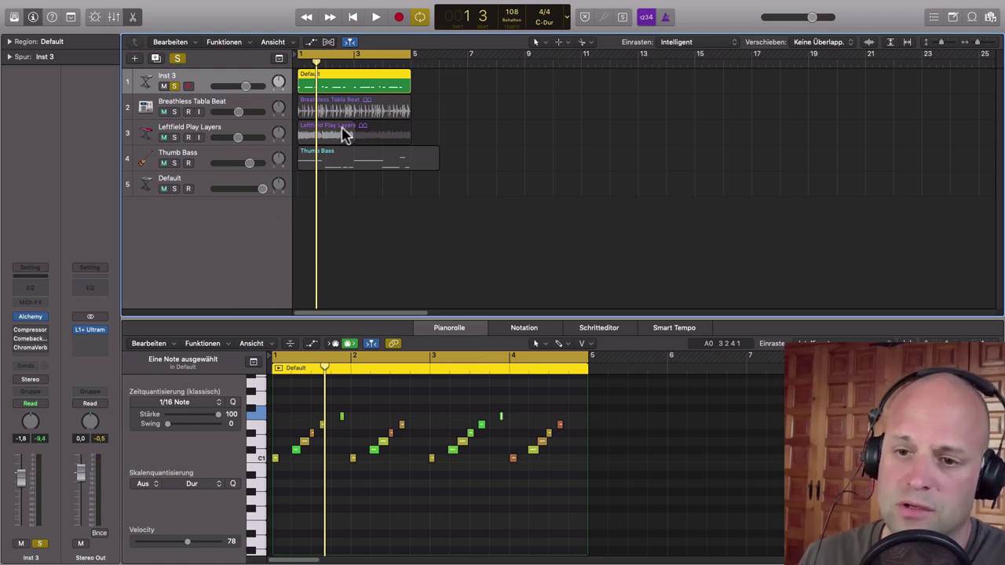
key("space")
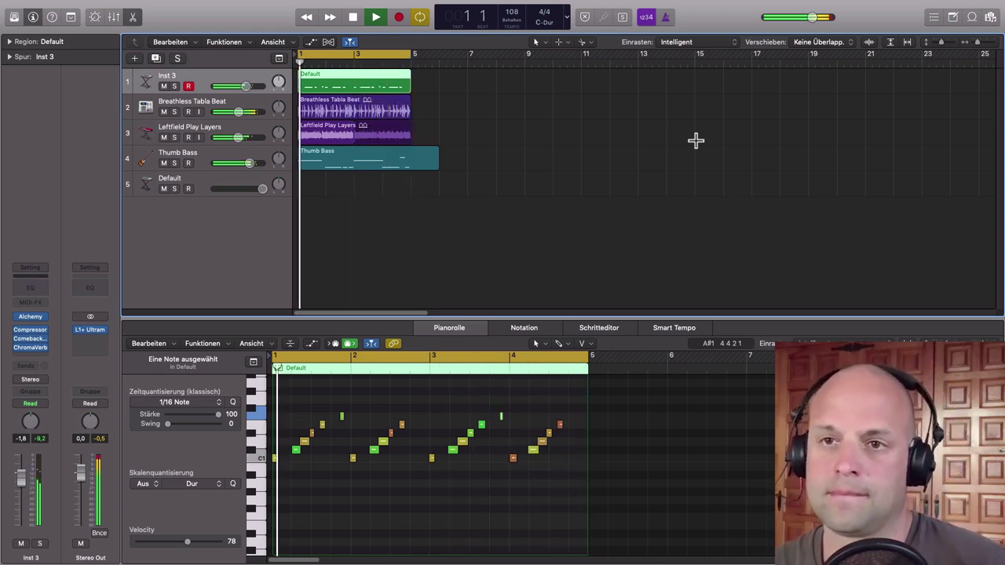
key("space")
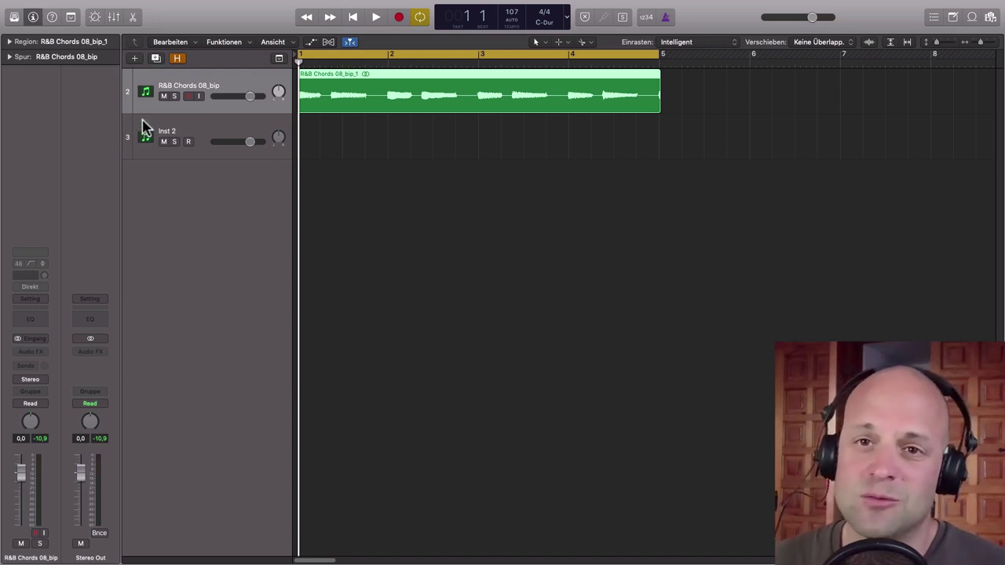
- Increase the height of the R&B Chords 08_bip track and play its region
left_click_drag(130, 111, 129, 128)
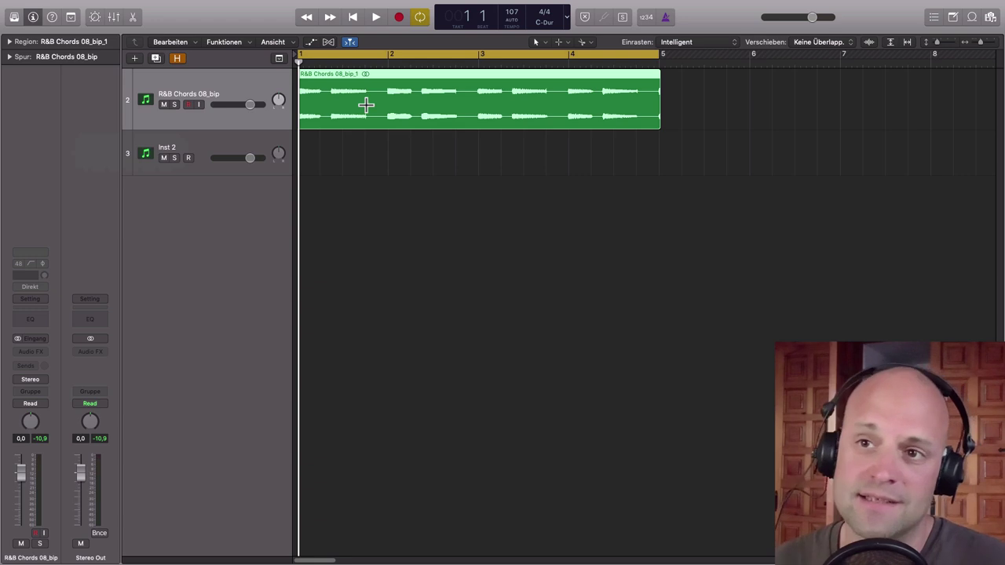
key("space")
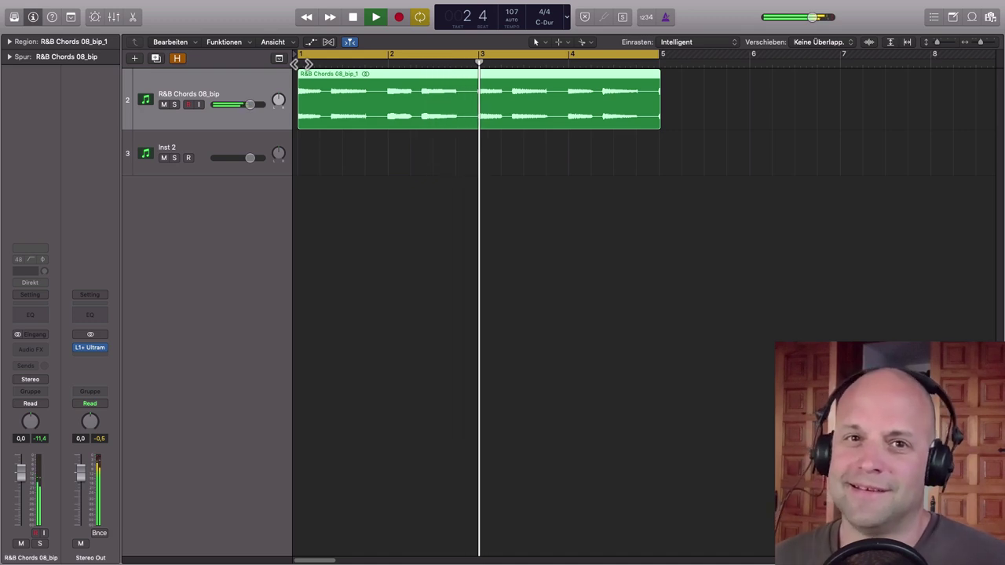
key("space")
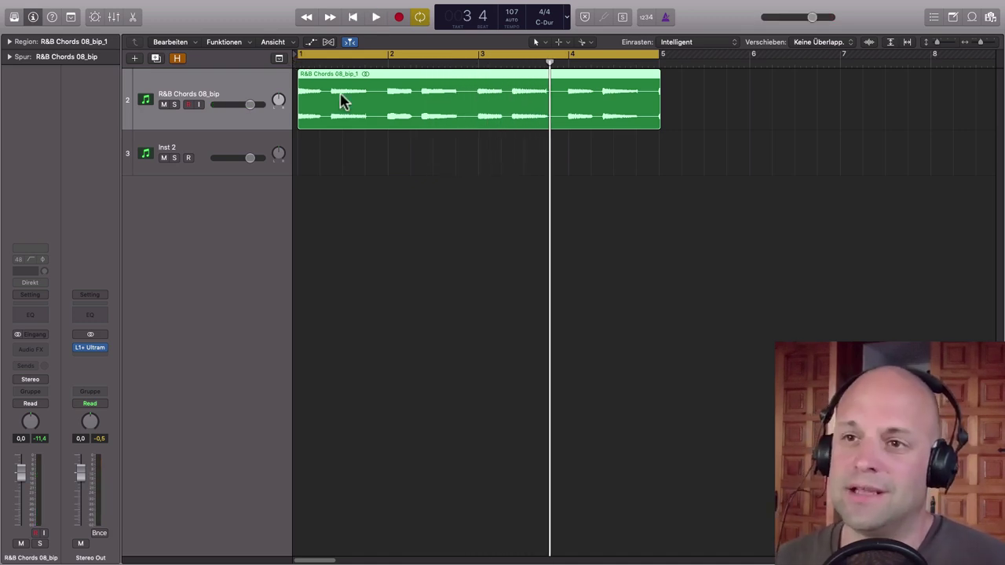
- Trim the R&B Chords region's end to just before bar 5 and split the region into one-bar pieces
left_click(386, 63)
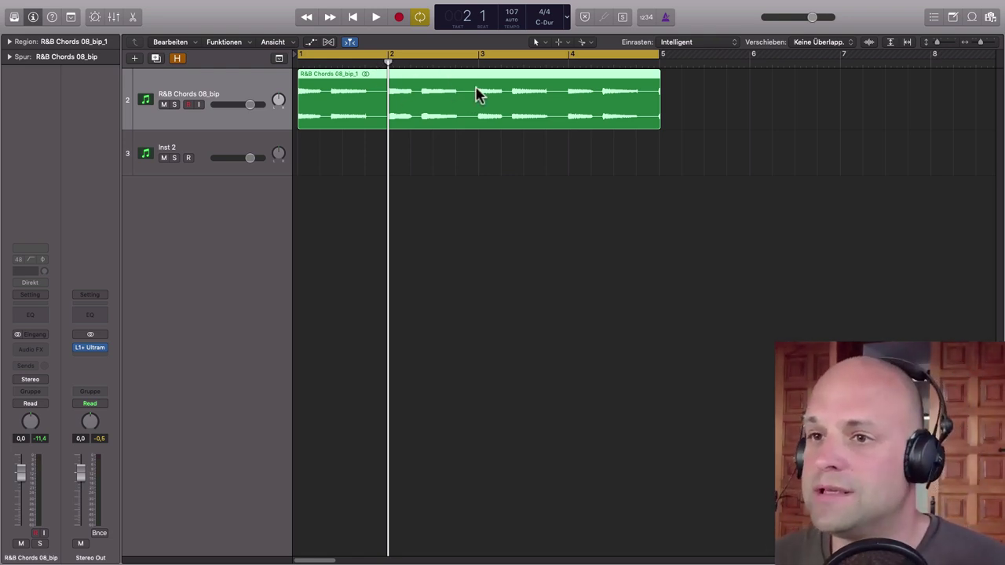
left_click(671, 144)
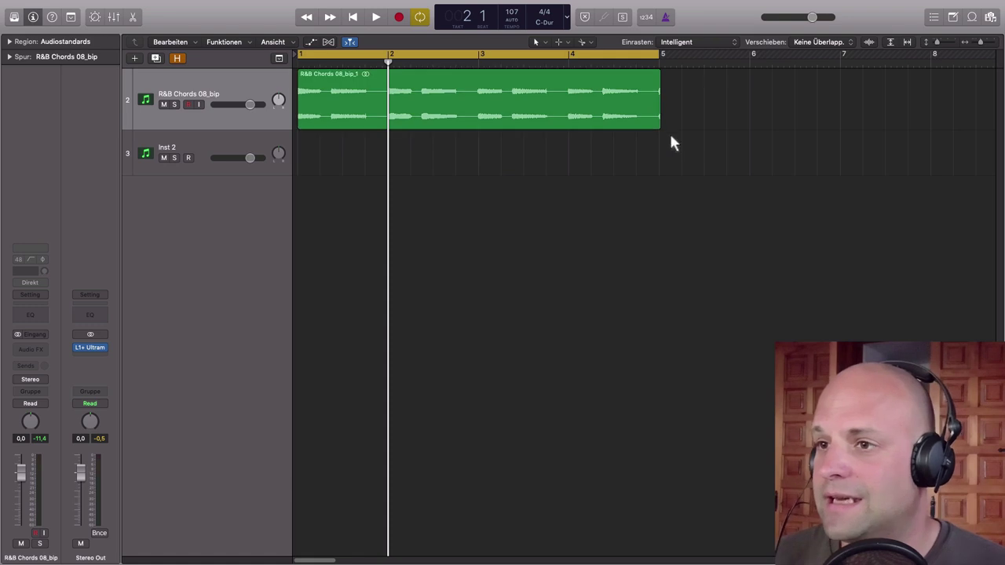
left_click_drag(659, 119, 648, 120)
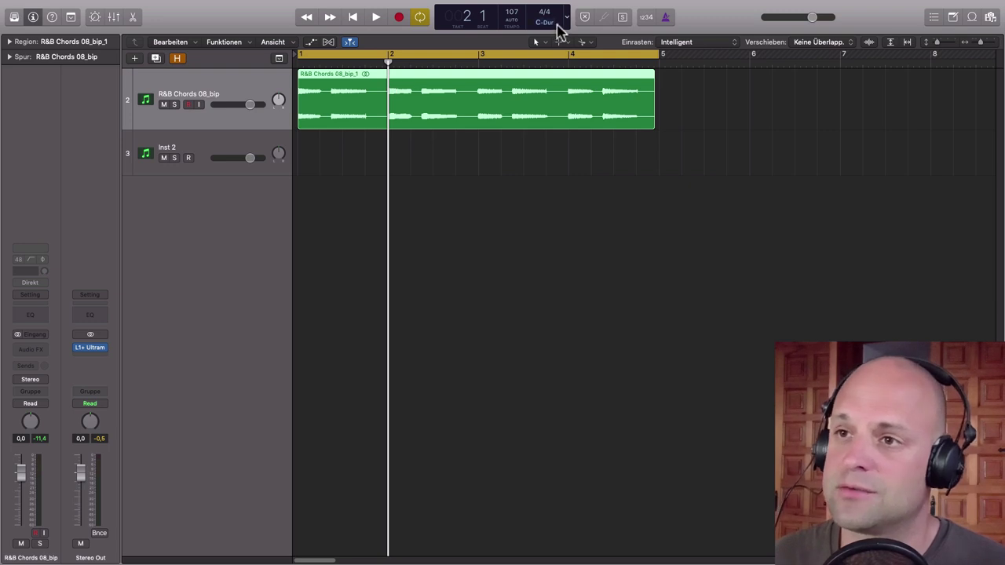
right_click(389, 81, "alt")
left_click(518, 169)
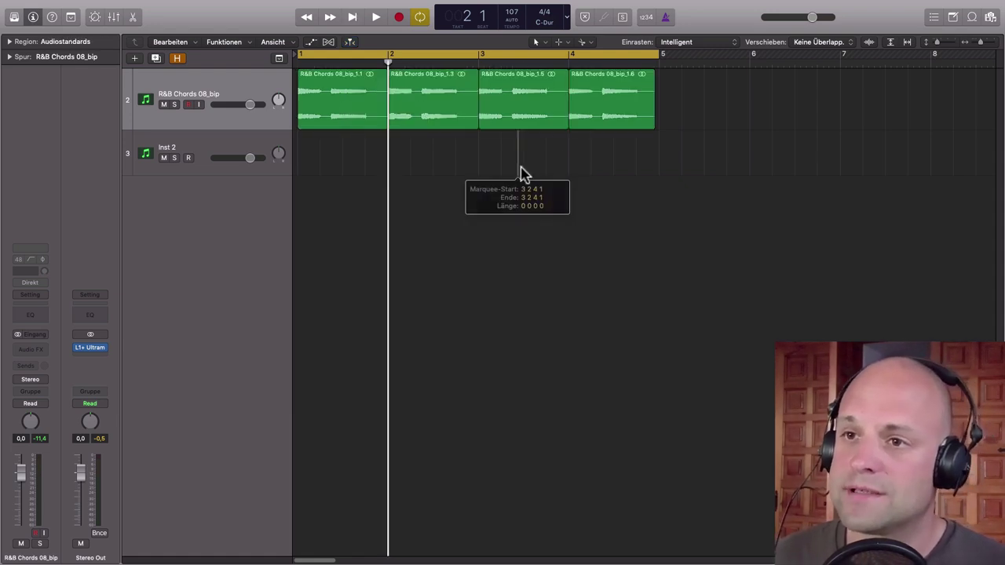
left_click(617, 80)
left_click(535, 89)
left_click(451, 90)
left_click(355, 90)
left_click(452, 89)
left_click(506, 88)
left_click(609, 88)
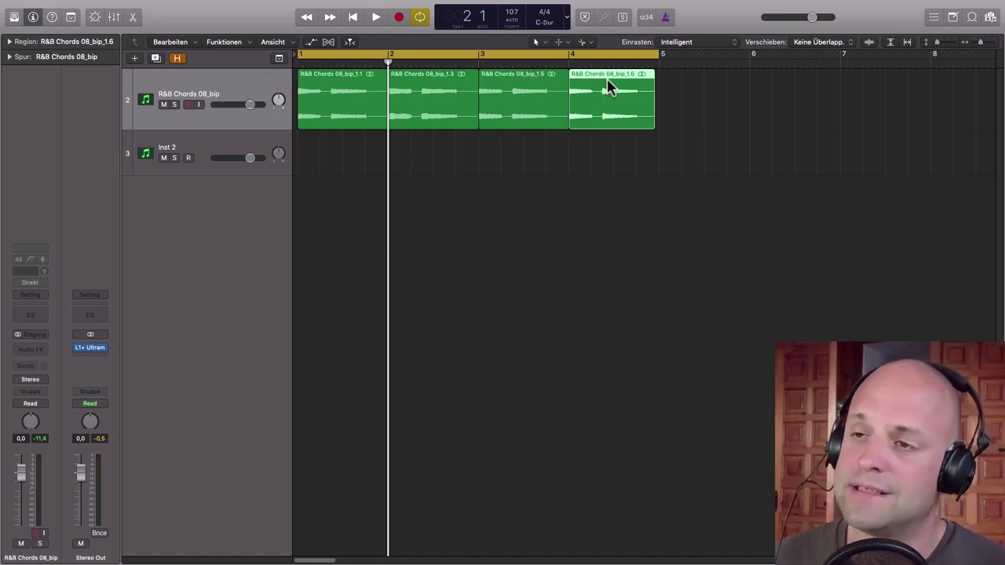
- Convert all four one-bar regions into a new sampler track, creating zones from regions under the instrument name R&B Chords 08_bip_1
left_click_drag(695, 90, 368, 101)
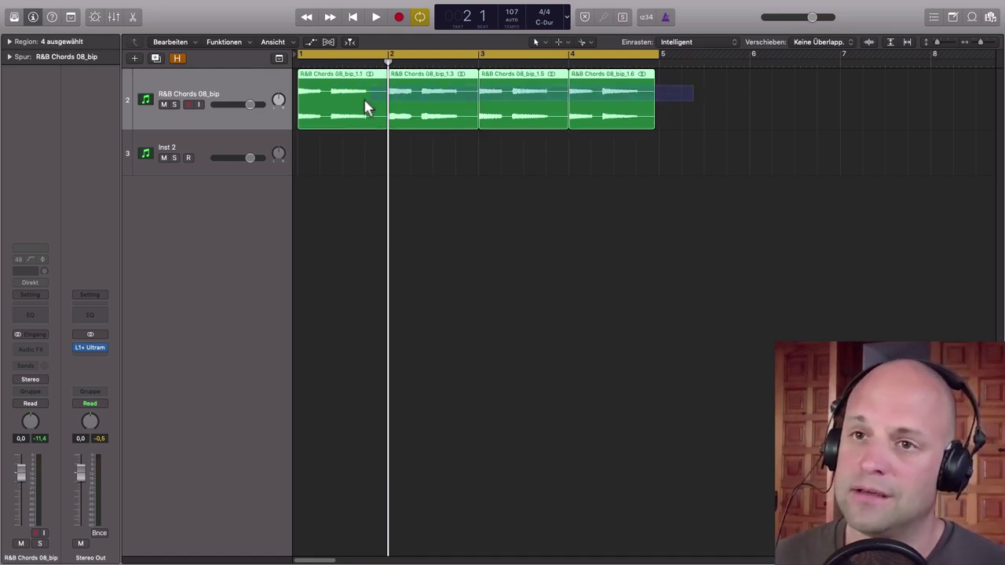
right_click(610, 76)
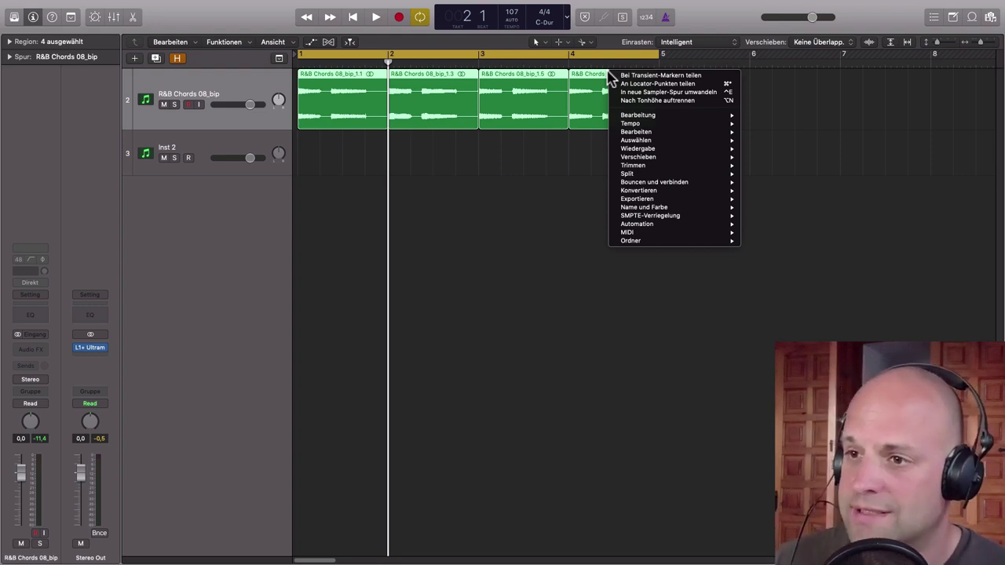
mouse_move(649, 193)
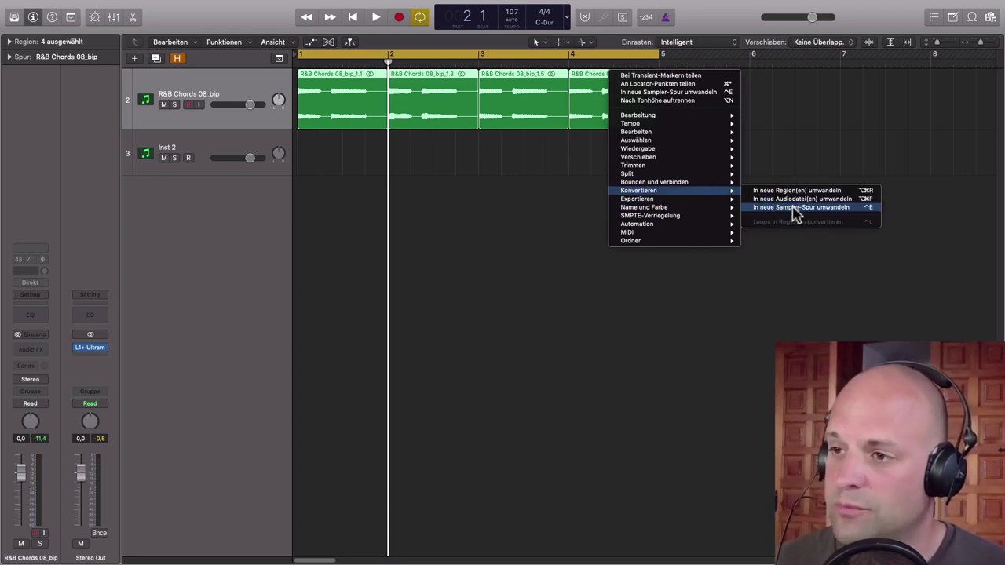
left_click(794, 207)
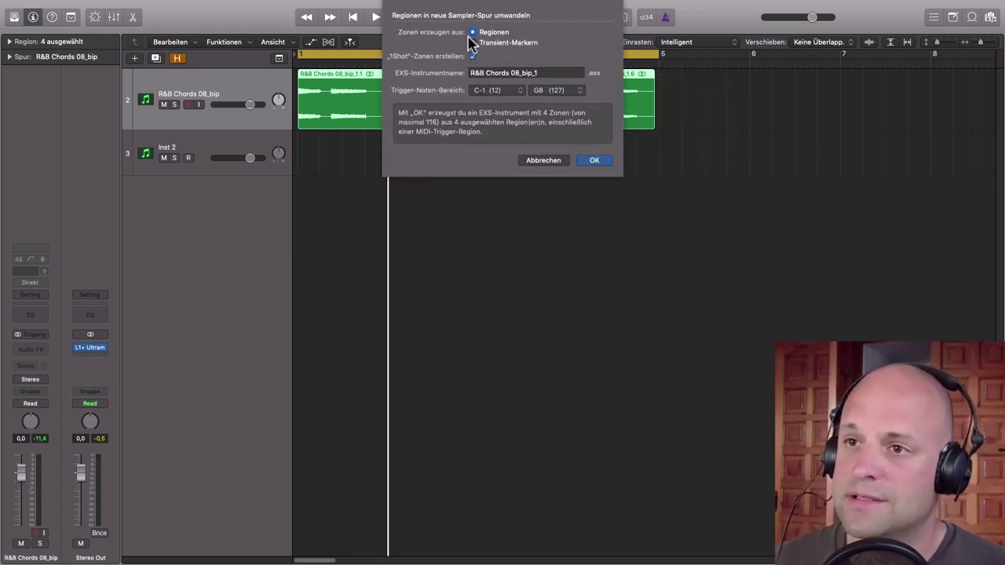
left_click(594, 161)
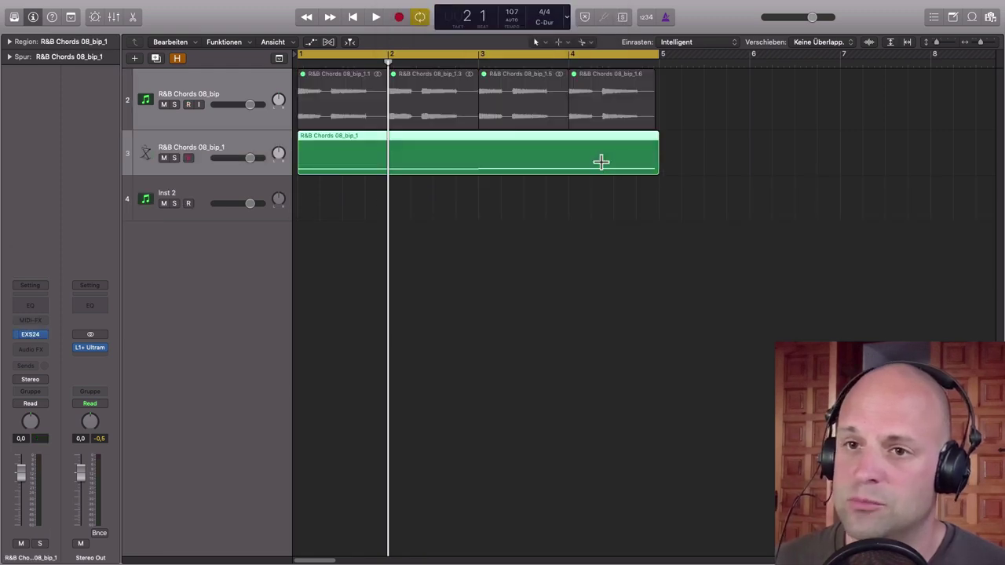
- Delete the MIDI trigger region on the new sampler track and open its EXS24 instrument editor
left_click(248, 136)
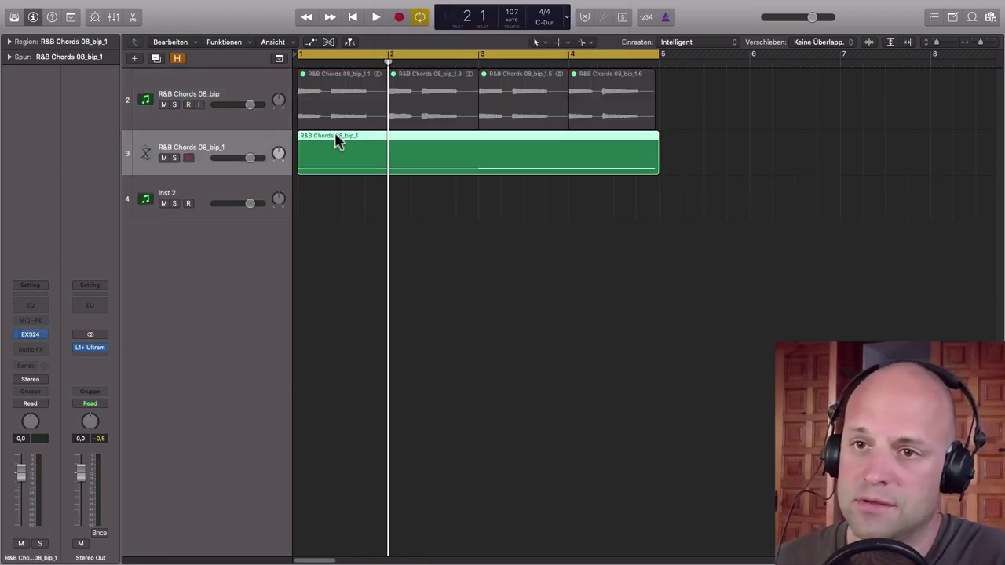
key("Delete")
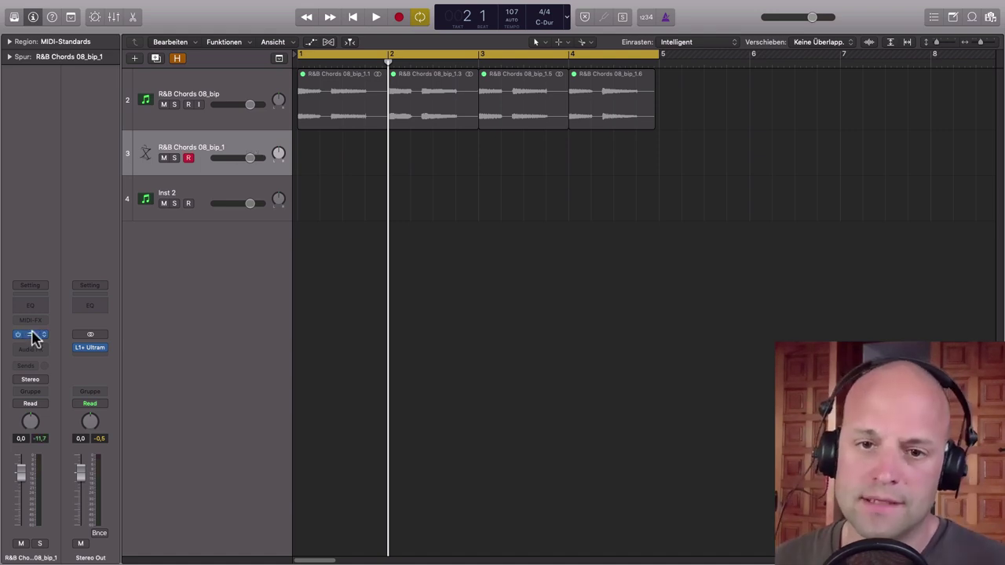
left_click(32, 334)
left_click_drag(540, 193, 594, 112)
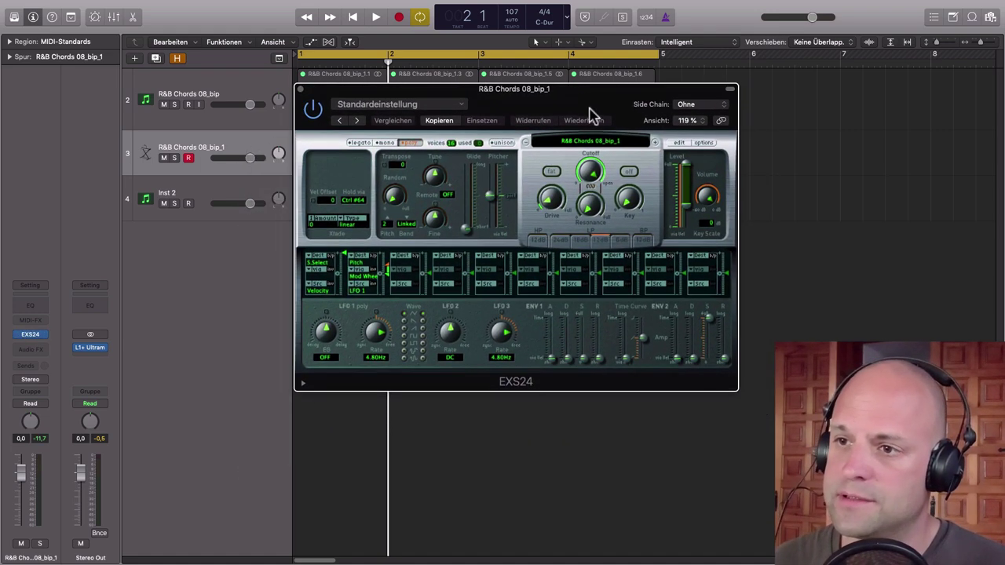
left_click(679, 143)
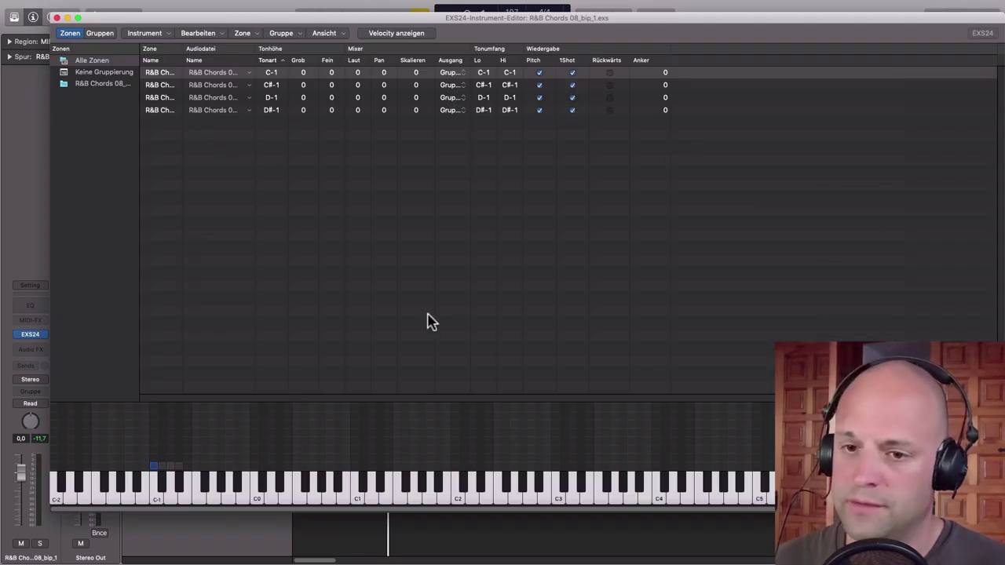
- Audition the four chord zones from C-1 to D#-1 on the editor's keyboard
left_click(155, 503)
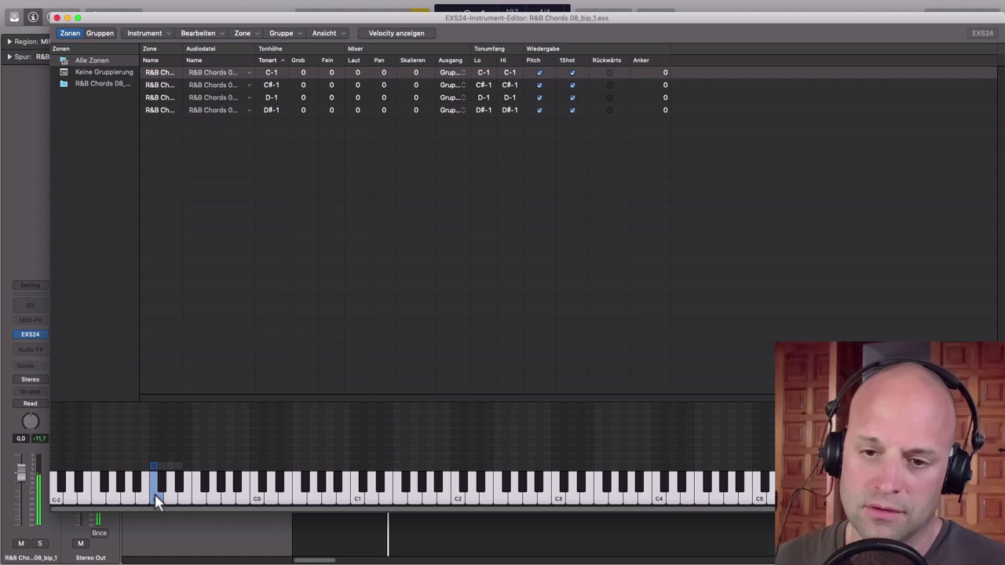
left_click(161, 487)
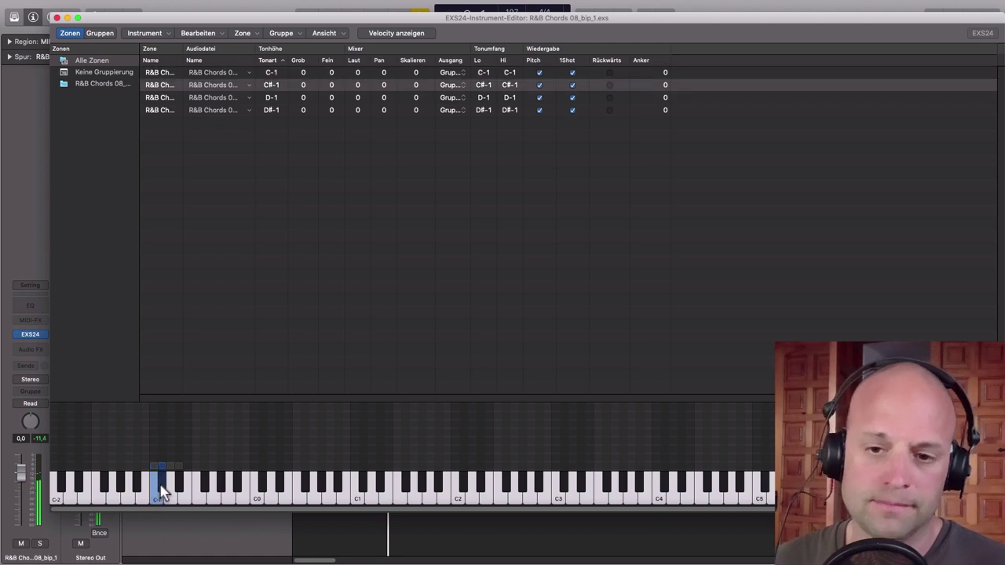
left_click(171, 493)
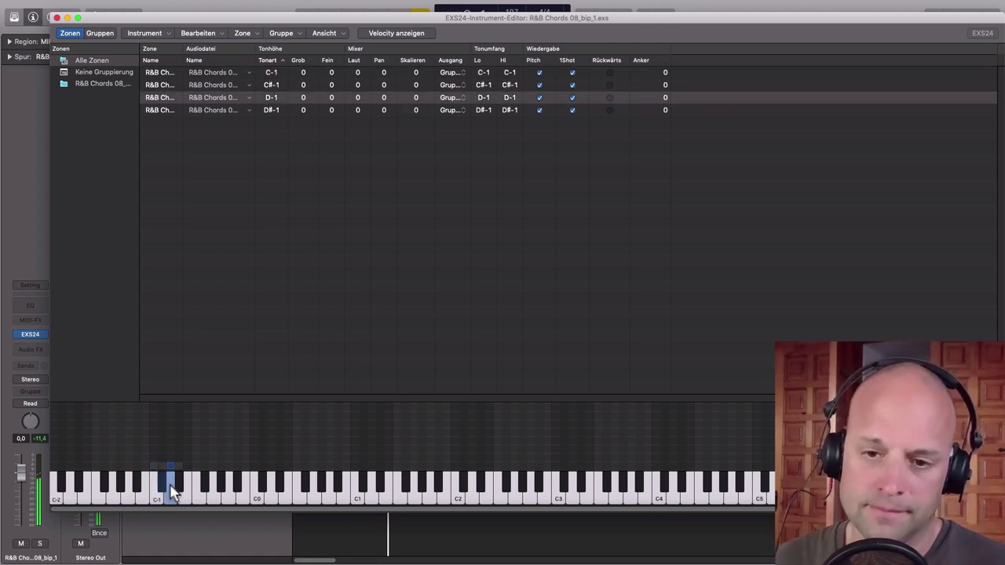
left_click(180, 488)
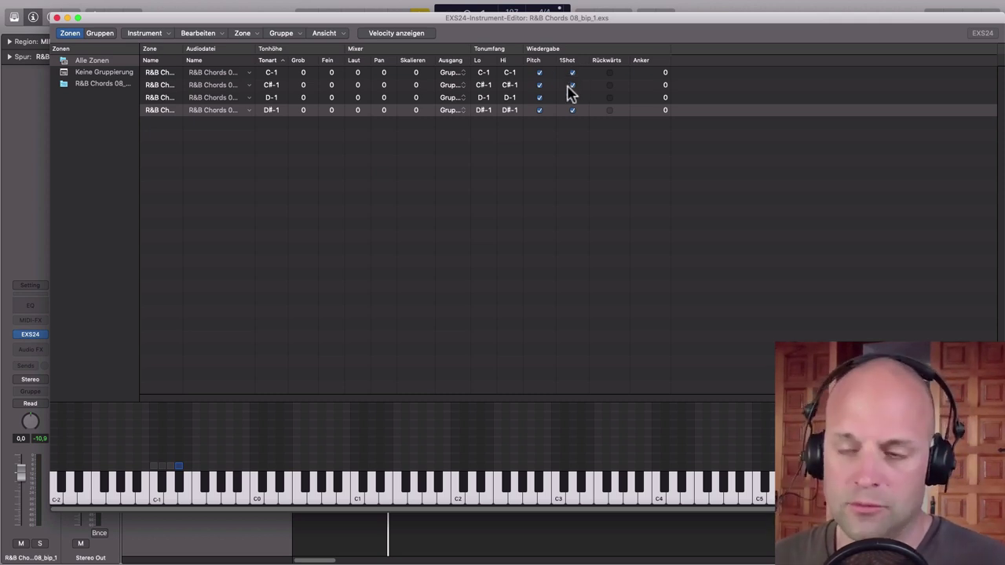
left_click(179, 491)
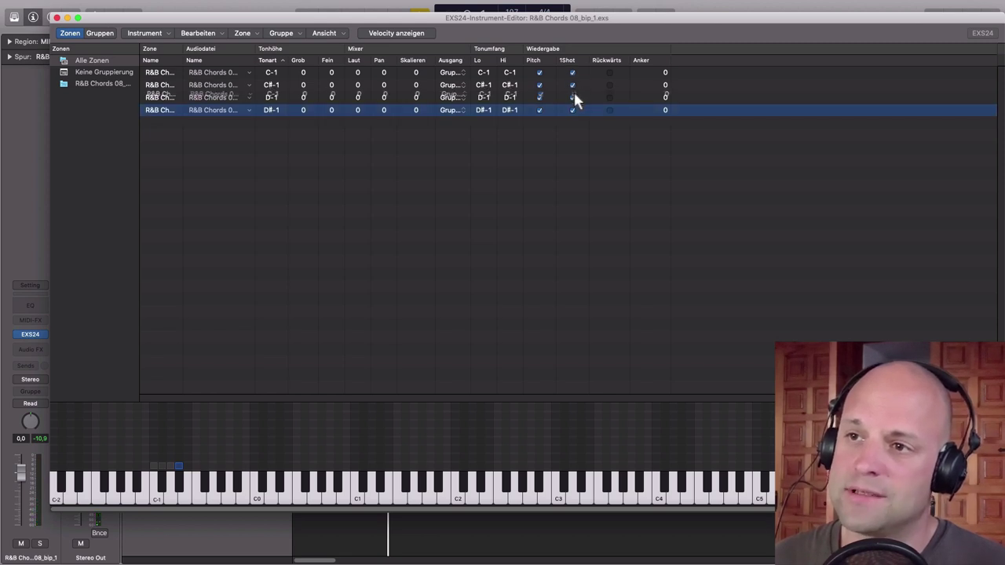
- Turn off 1Shot for all four zones and audition the D#-1 zone
left_click(572, 74)
left_click(572, 84)
left_click(573, 97)
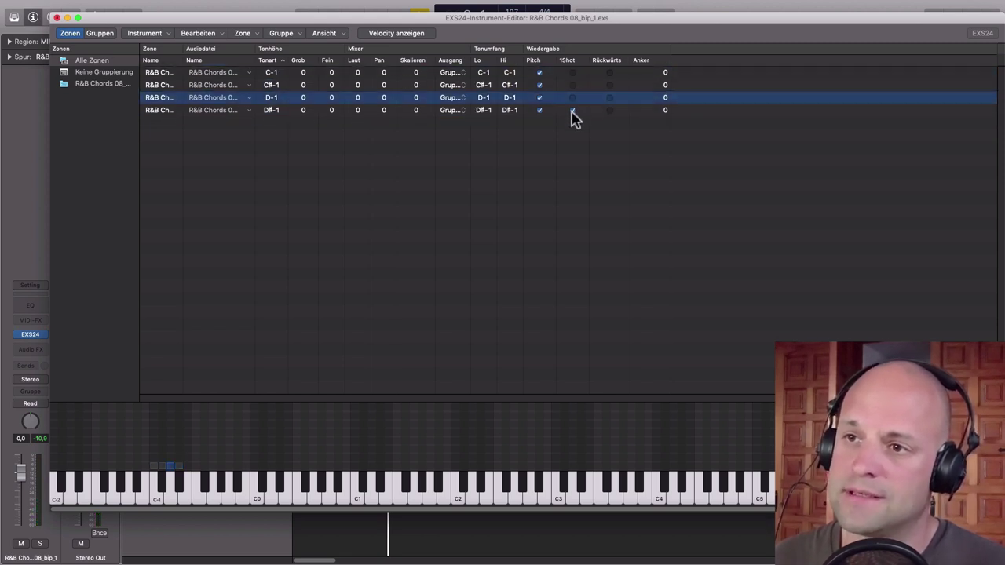
left_click(572, 110)
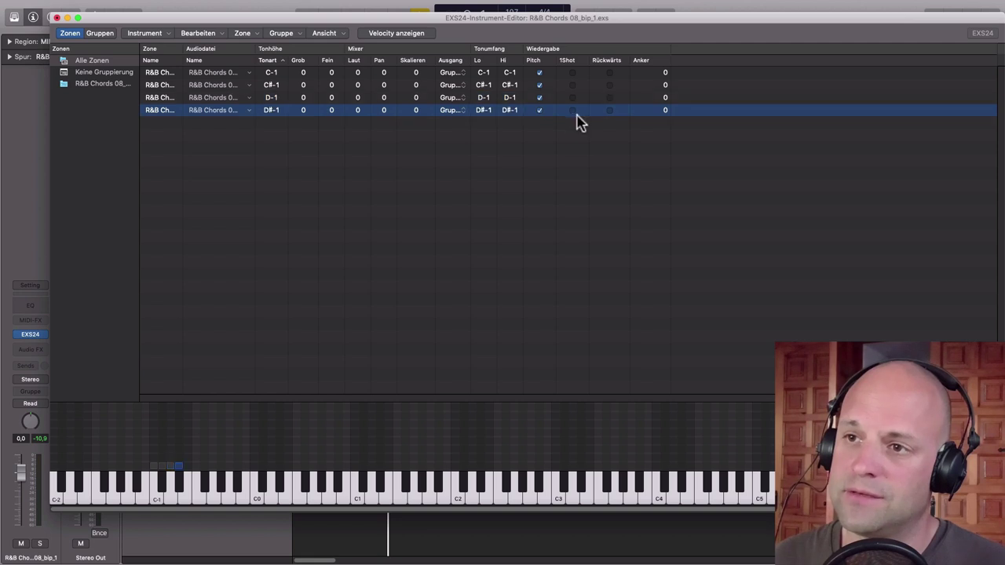
left_click(181, 493)
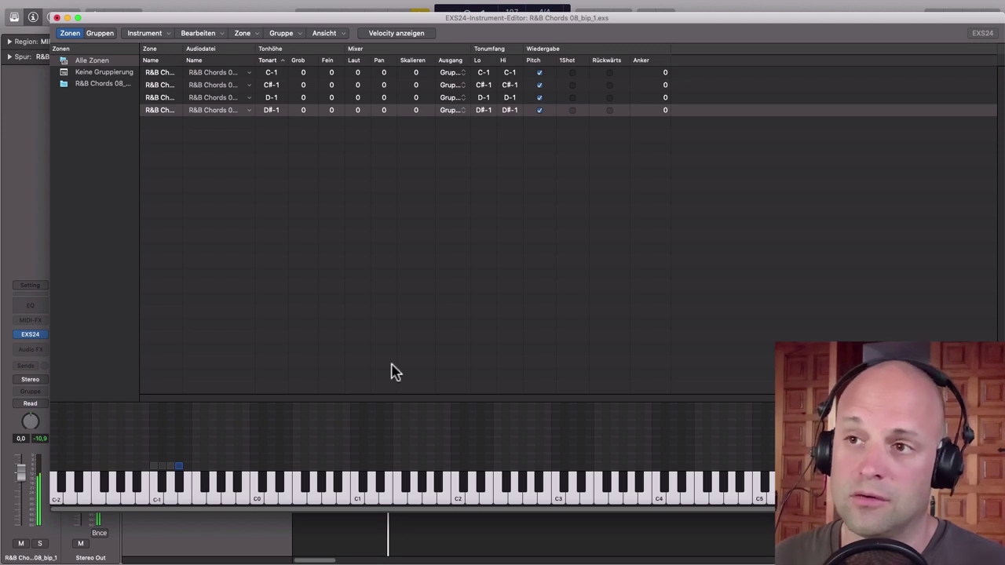
- Turn 1Shot back on for all four zones and audition the D#-1 zone again
left_click_drag(573, 72, 572, 93)
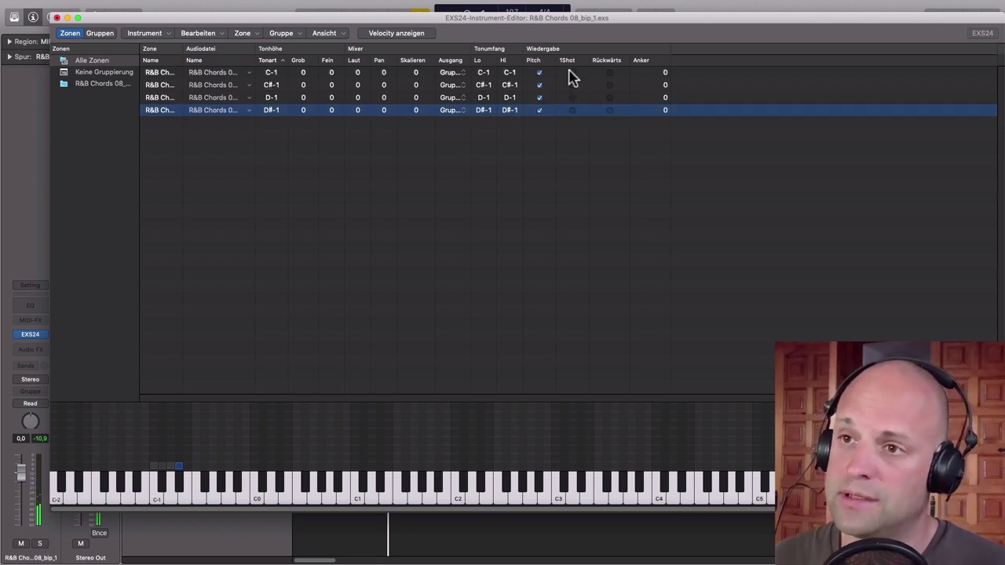
left_click(572, 72)
left_click(572, 85)
left_click(572, 97)
left_click(572, 110)
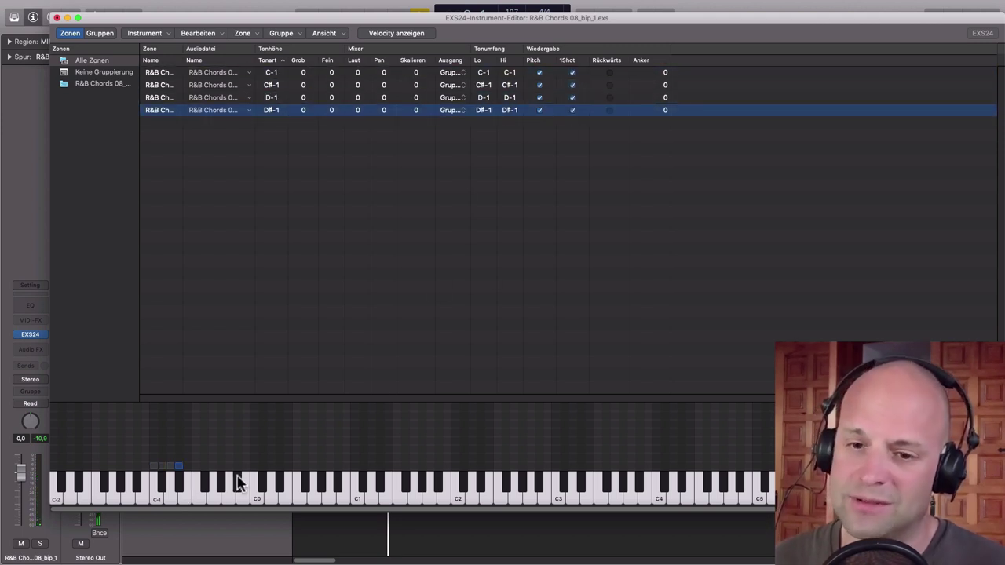
left_click(180, 490)
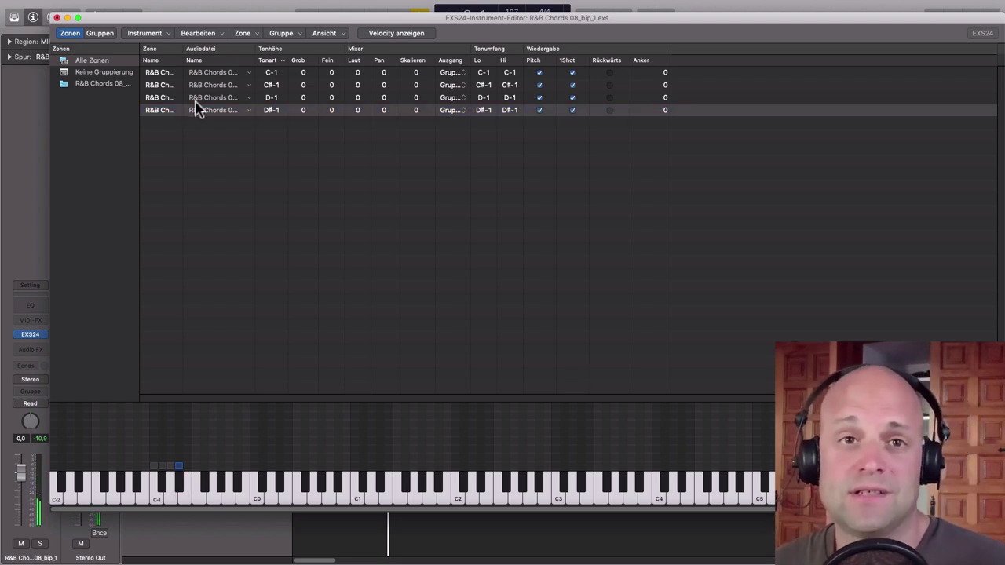
- Close the instrument editor without saving the changes and close the EXS24 plug-in window
left_click(57, 18)
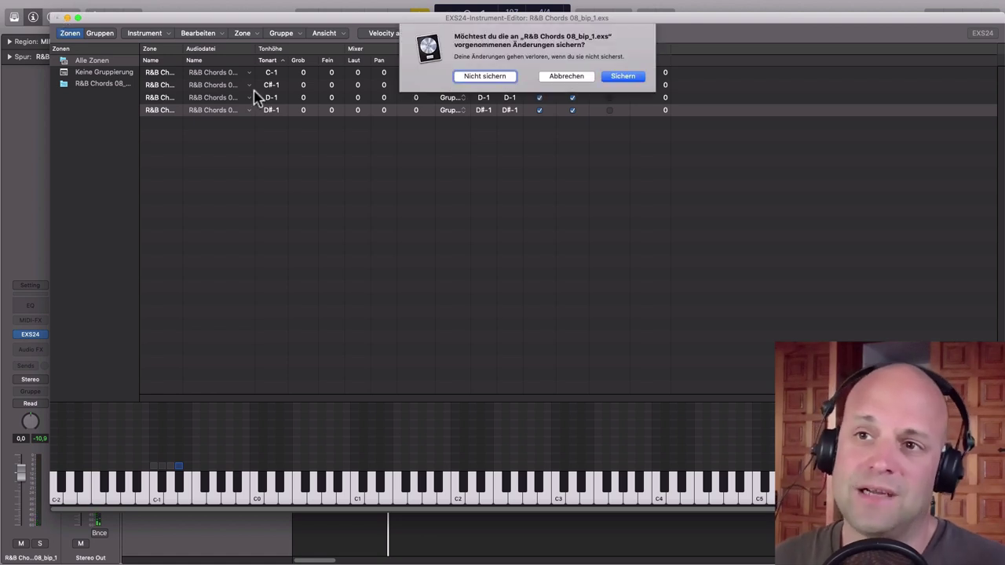
left_click(484, 77)
left_click(301, 89)
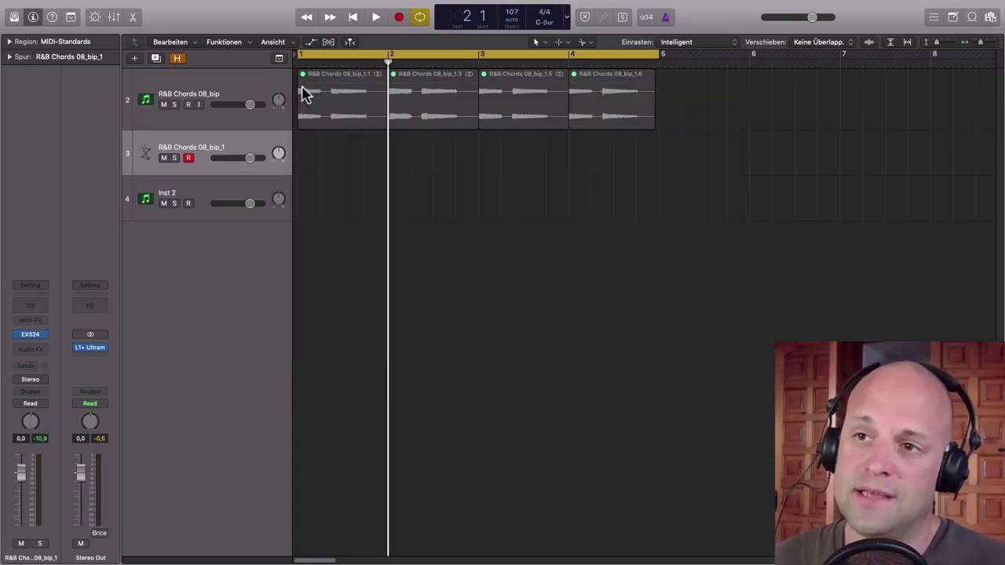
- Replace the R&B Chords 08_bip_1 sampler track with an Inst 3 track running Serato Sample, and increase its height
left_click(215, 186)
left_click(226, 153)
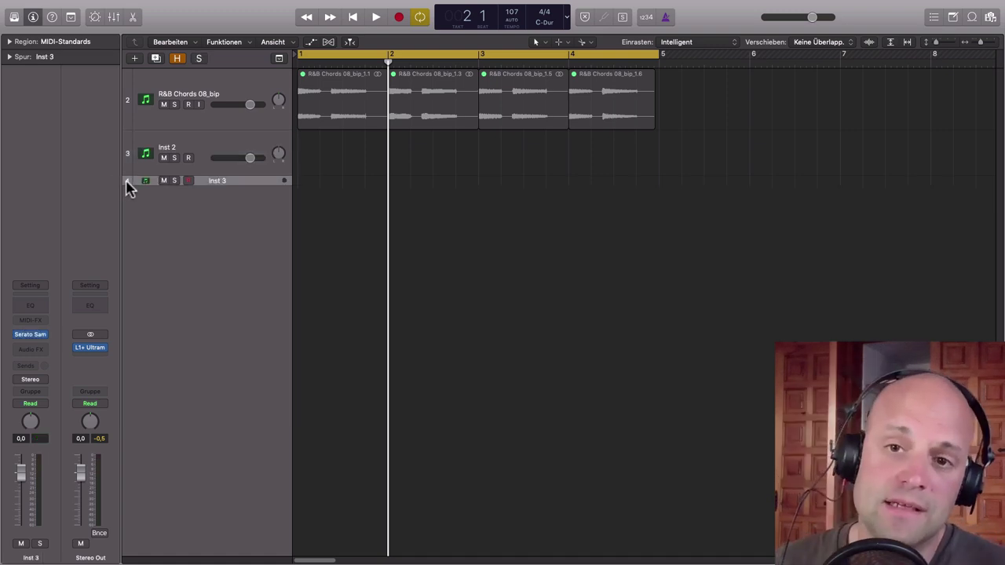
left_click_drag(127, 183, 115, 269)
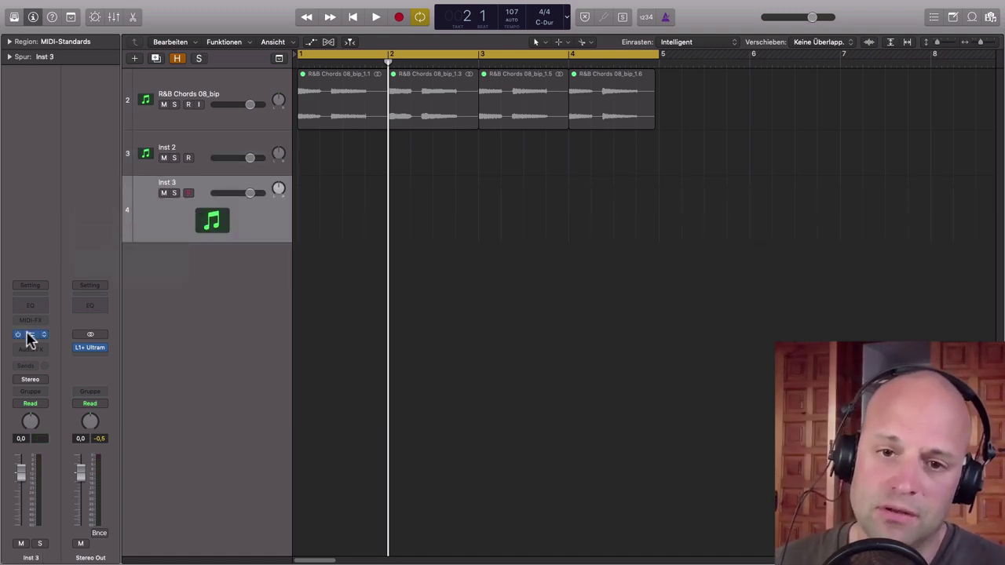
- View the empty Serato Sample plug-in on Inst 3, close it, and shift the project window down to expose the desktop files
left_click(29, 336)
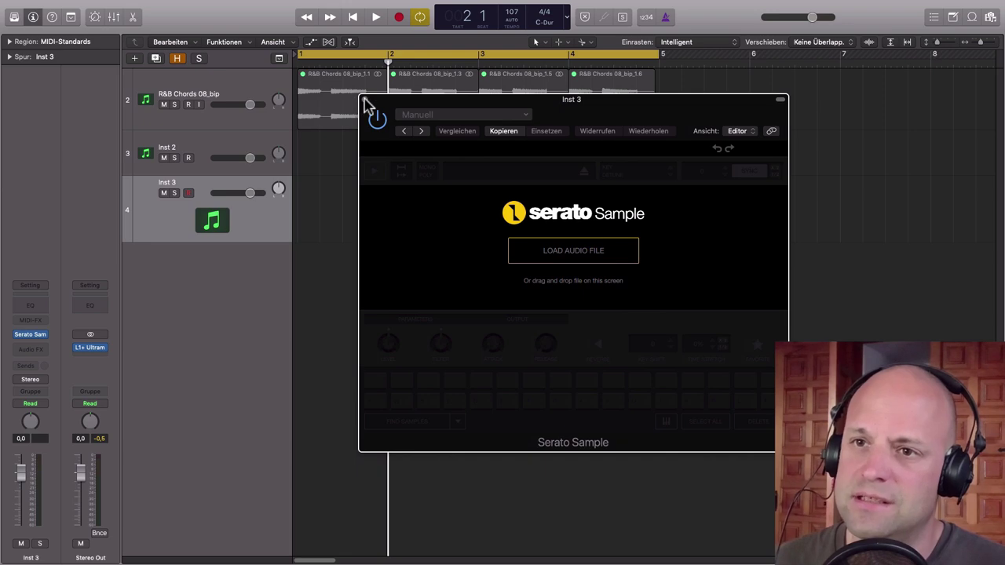
left_click(366, 101)
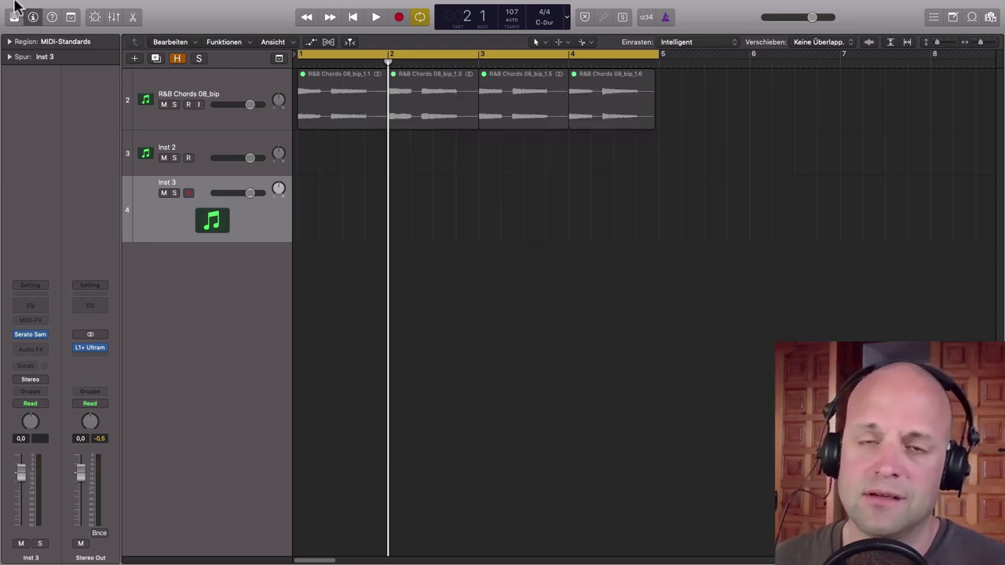
left_click(27, 17)
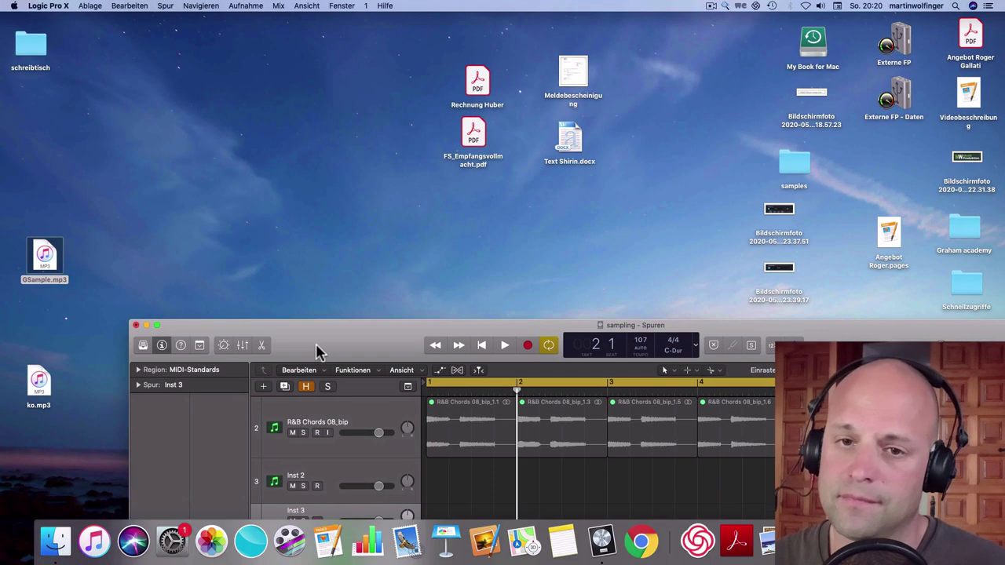
- Load GSample.mp3 from the desktop into Serato Sample on the Inst 3 track and restore the project window to full screen
left_click_drag(318, 351, 273, 45)
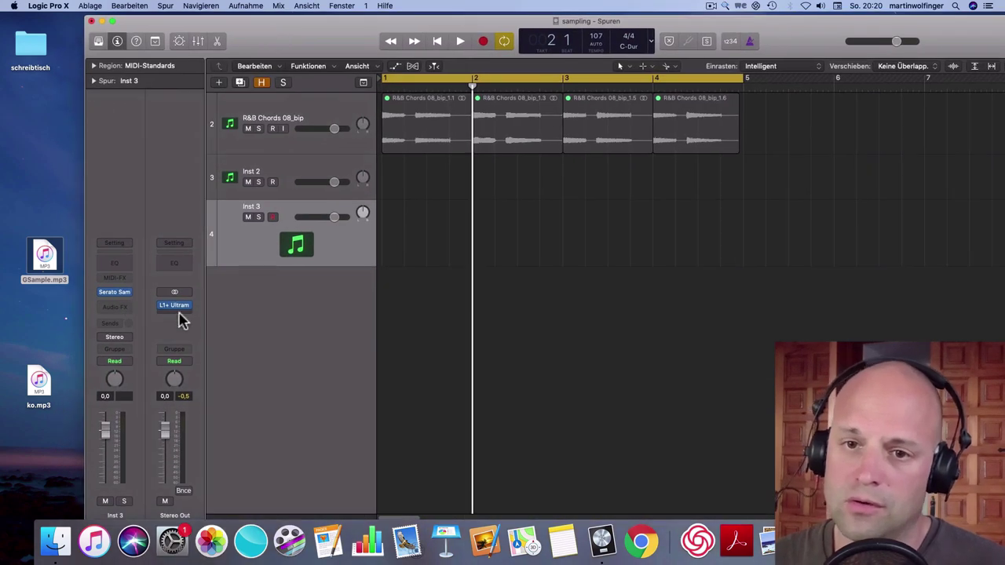
left_click(120, 297)
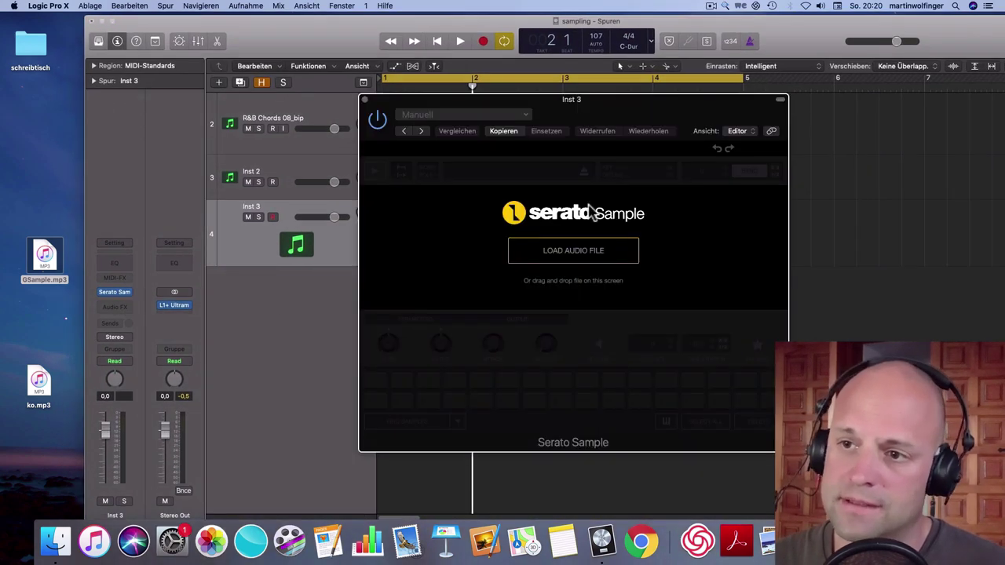
left_click_drag(49, 267, 578, 265)
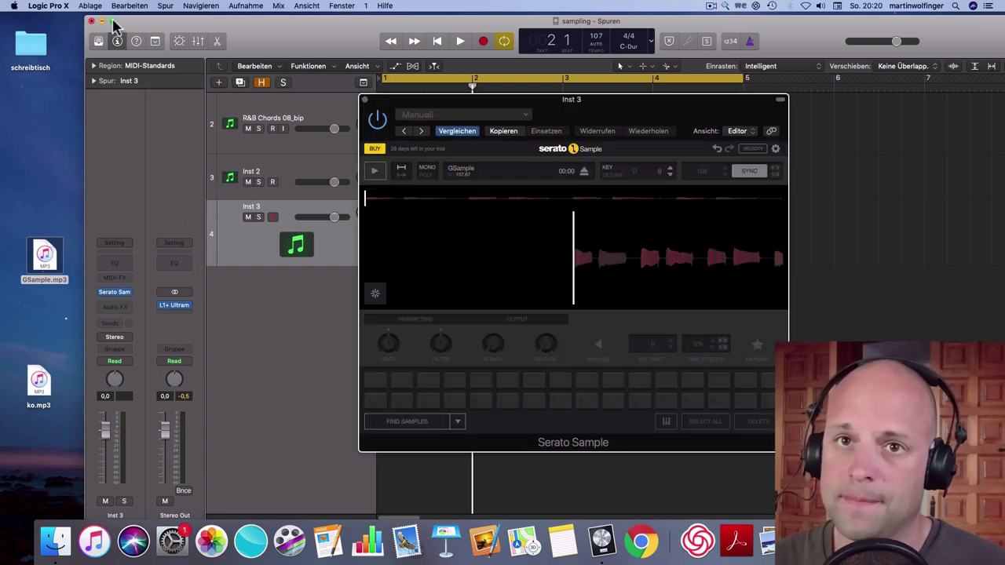
left_click(112, 22)
left_click_drag(687, 101, 607, 94)
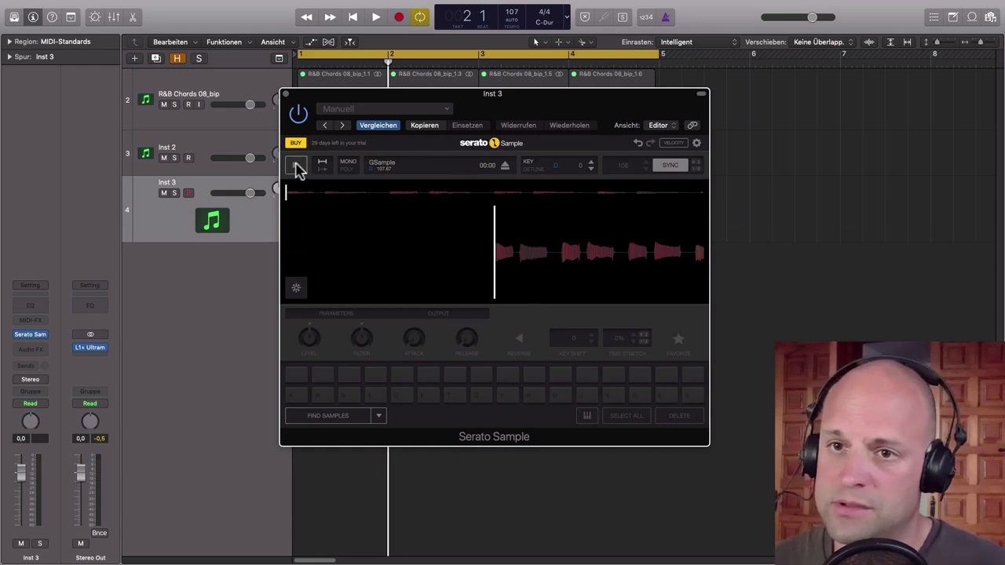
- Audition GSample in Serato Sample, stop both sample and project playback, and rewind the waveform to its start
left_click(296, 164)
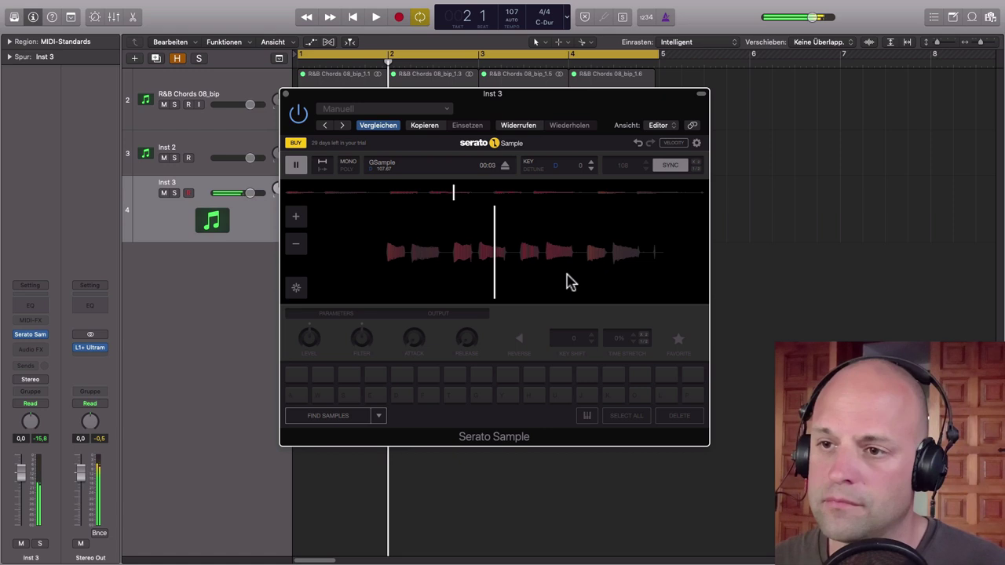
key("space")
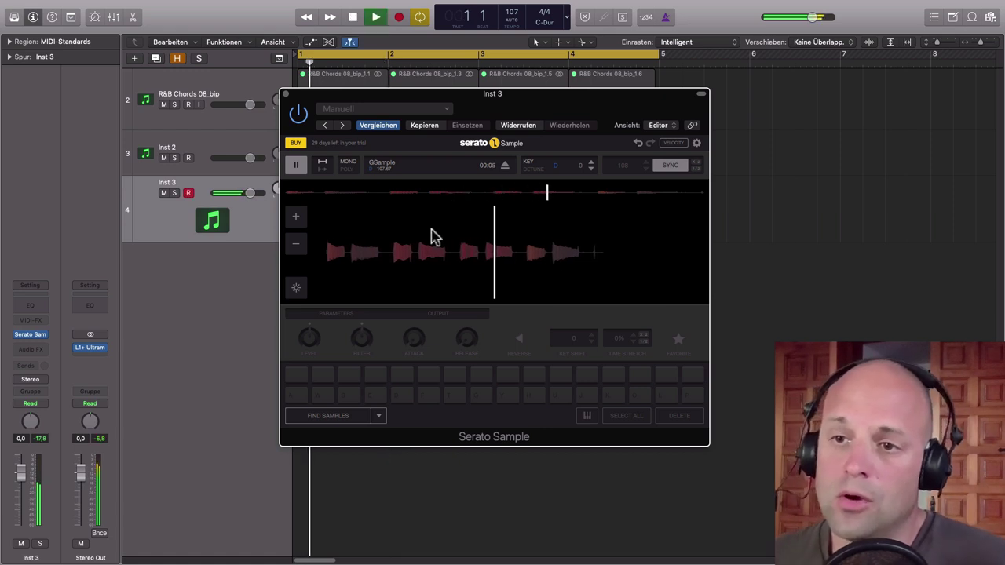
left_click(295, 168)
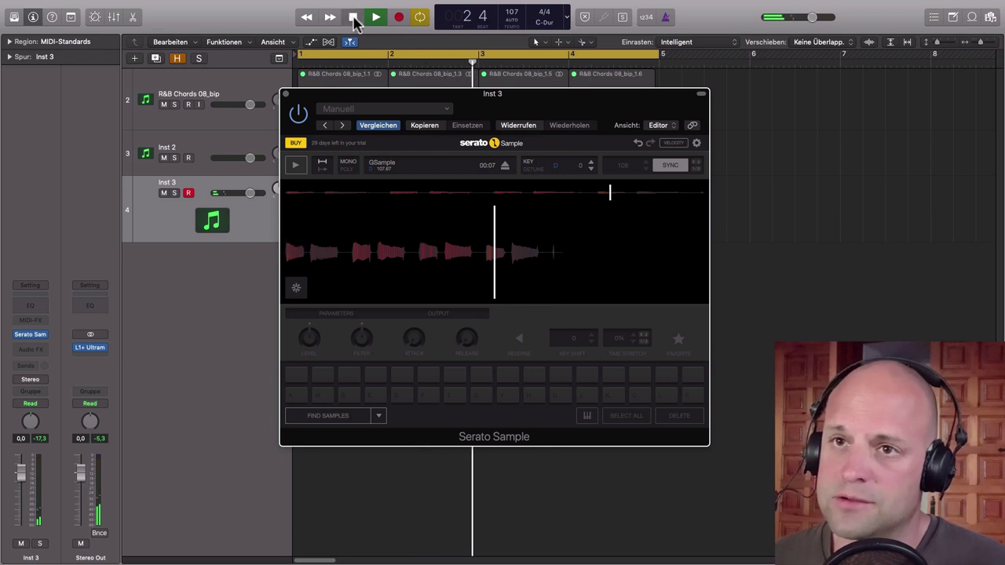
key("space")
left_click_drag(434, 247, 636, 247)
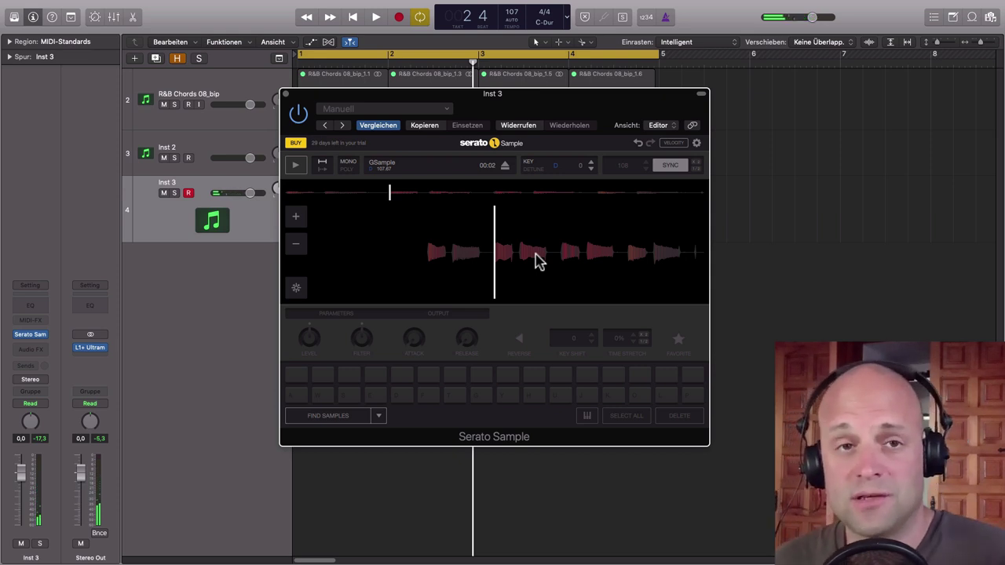
left_click_drag(533, 251, 644, 253)
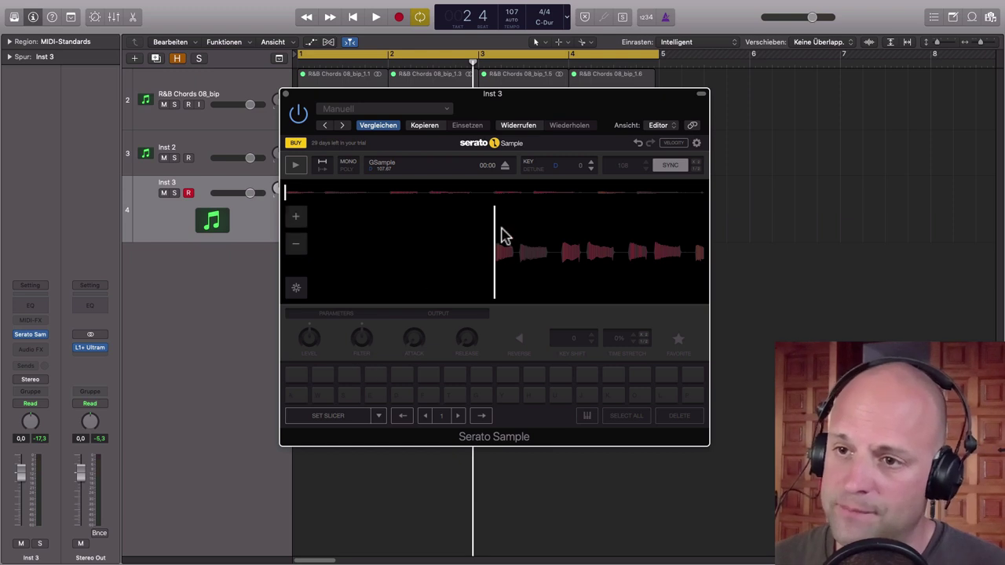
- With Set Slicer, assign pads 1 to 4 to GSample's start and every second chord hit after it, and audition pad 1
double_click(495, 299)
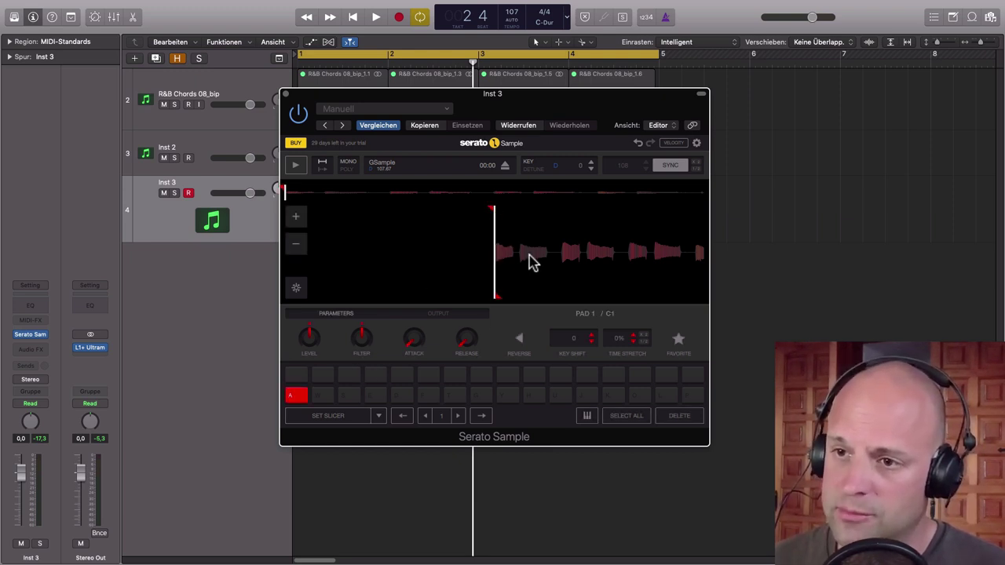
key("a")
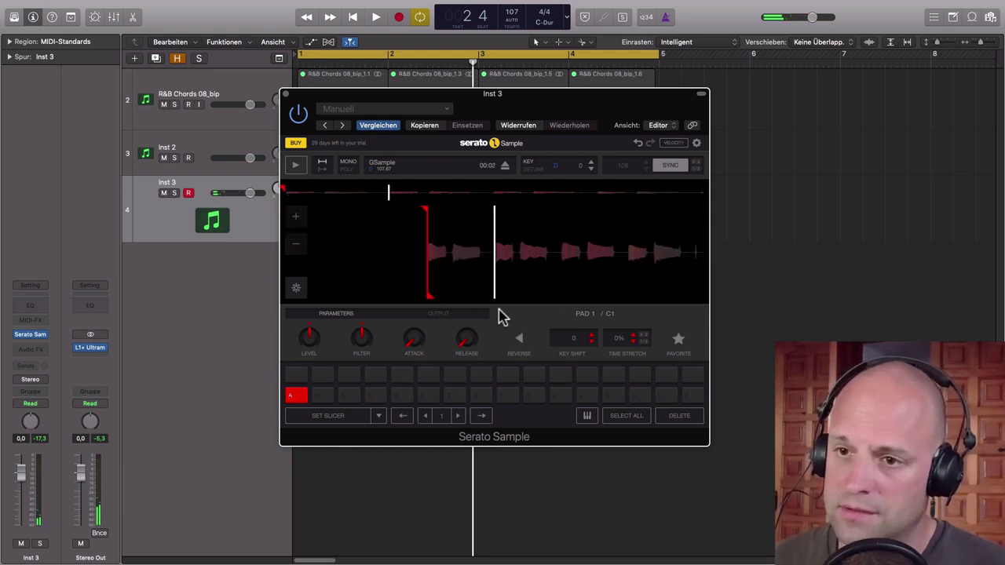
key("w")
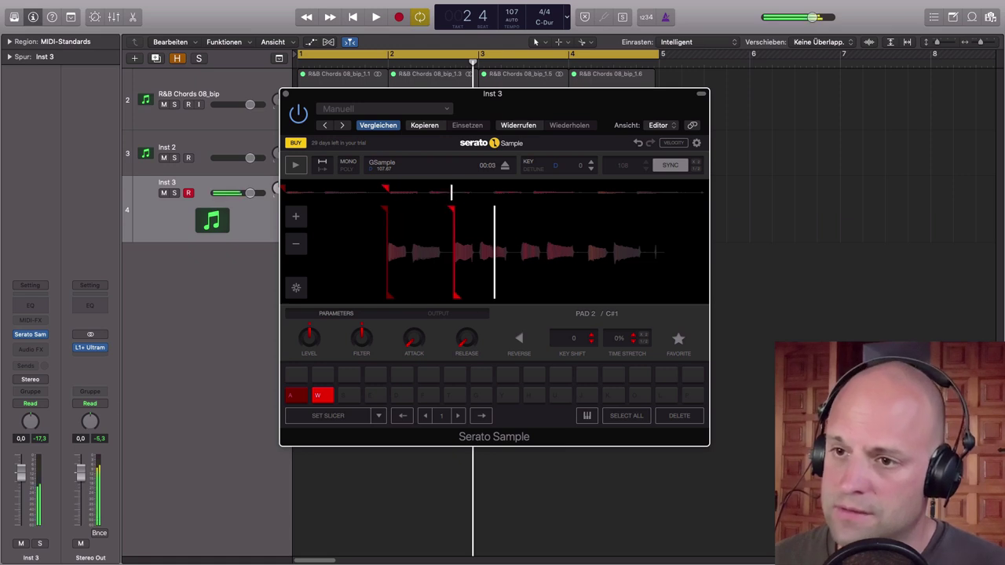
key("s")
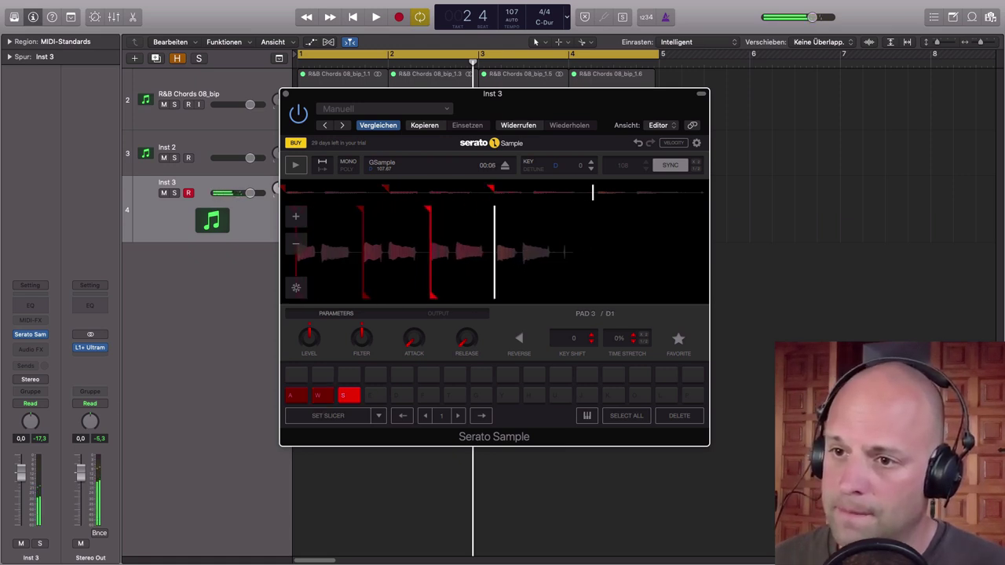
key("e")
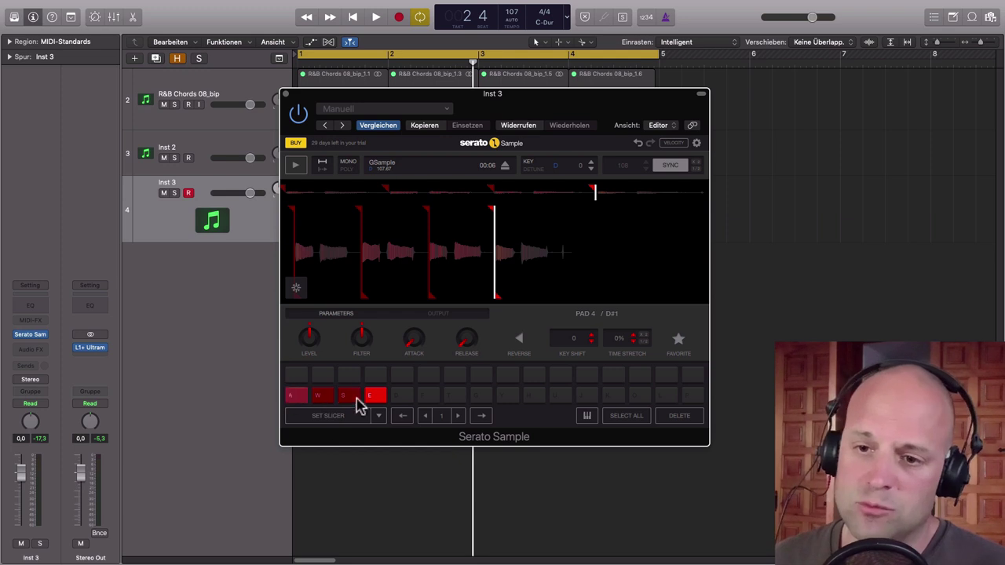
left_click(295, 396)
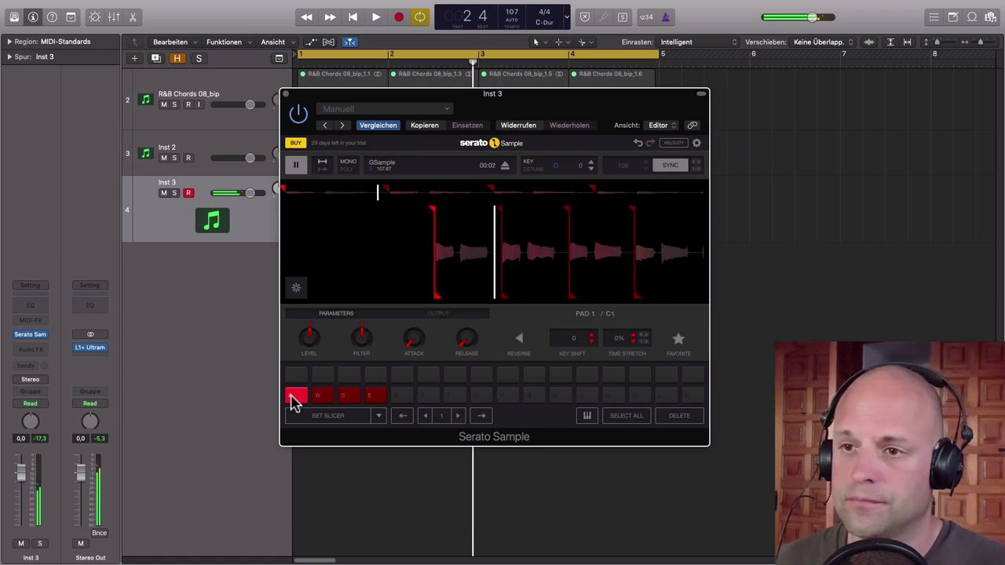